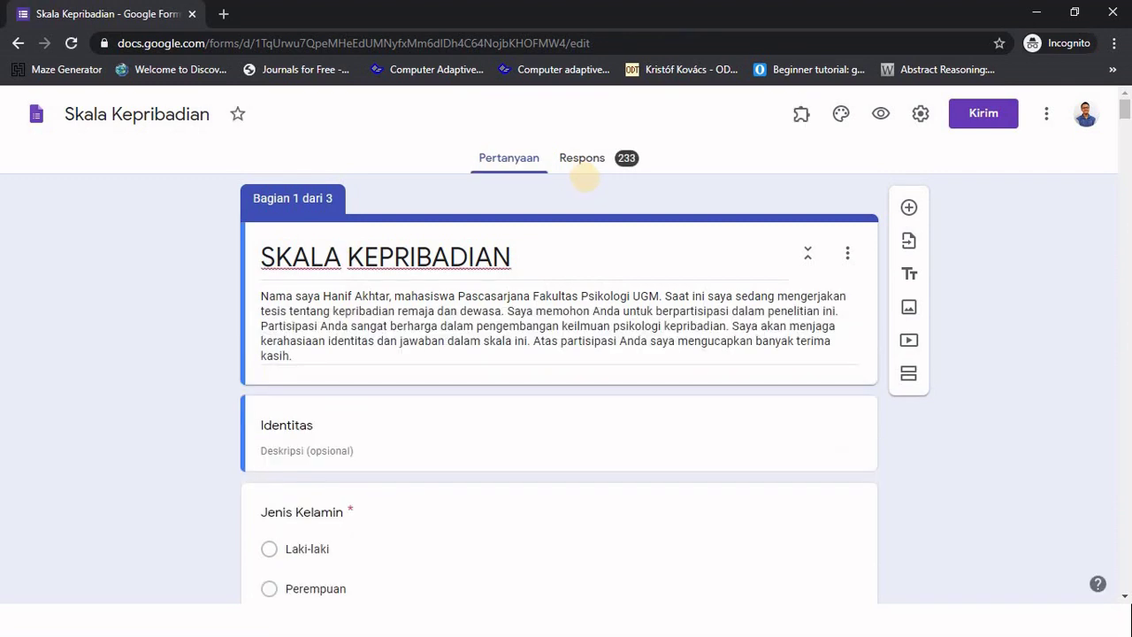
# Step: Review the form's response summary, from the Identitas charts through the first SKALA KEPRIBADIAN items
pyautogui.click(597, 167)
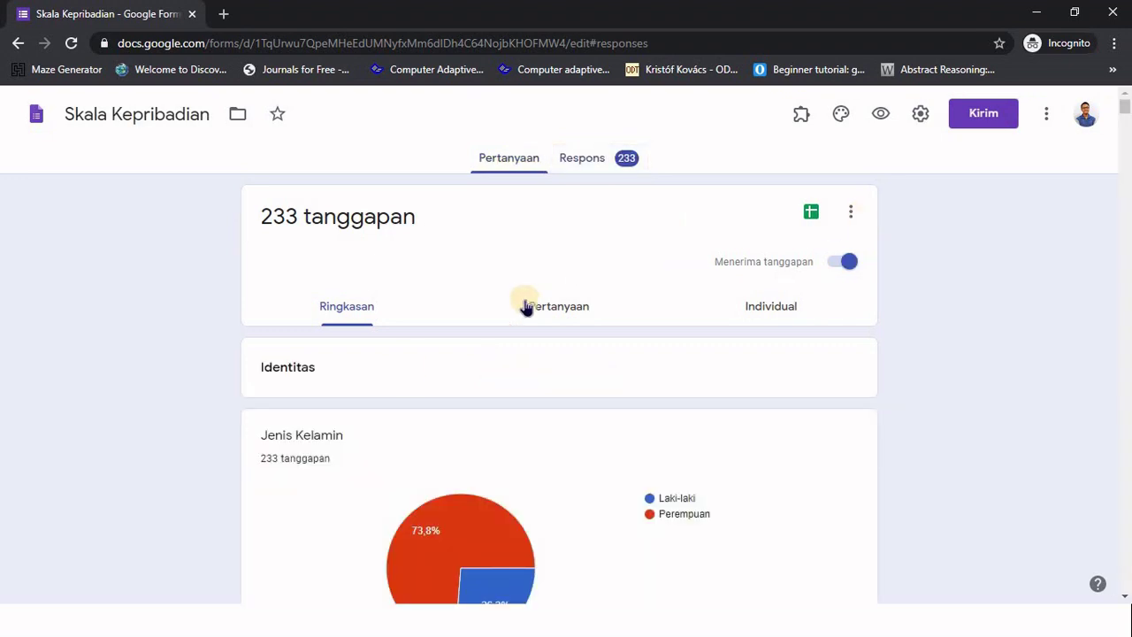
pyautogui.scroll(-2, 566, 451)
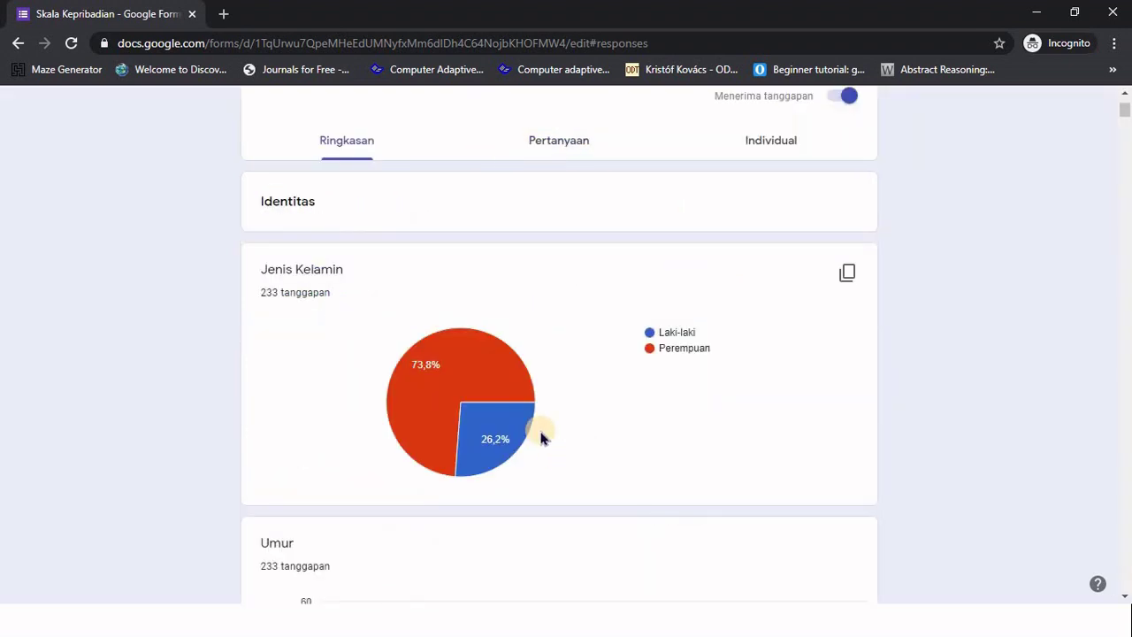
pyautogui.scroll(-7, 535, 434)
pyautogui.scroll(-4, 541, 436)
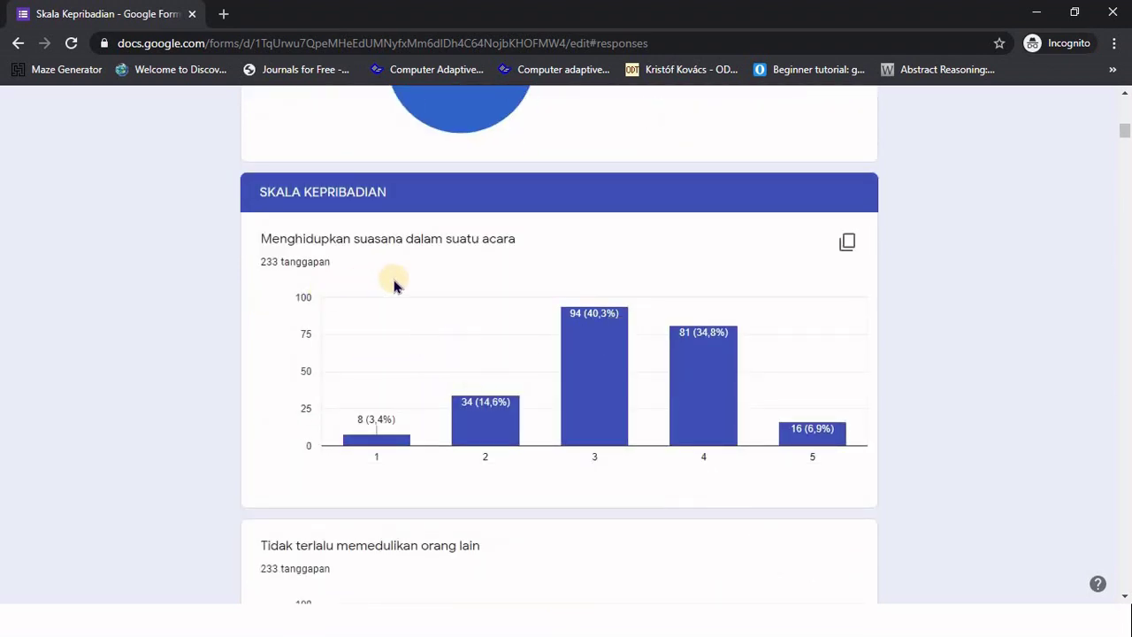
pyautogui.scroll(12, 397, 283)
pyautogui.scroll(-6, 450, 324)
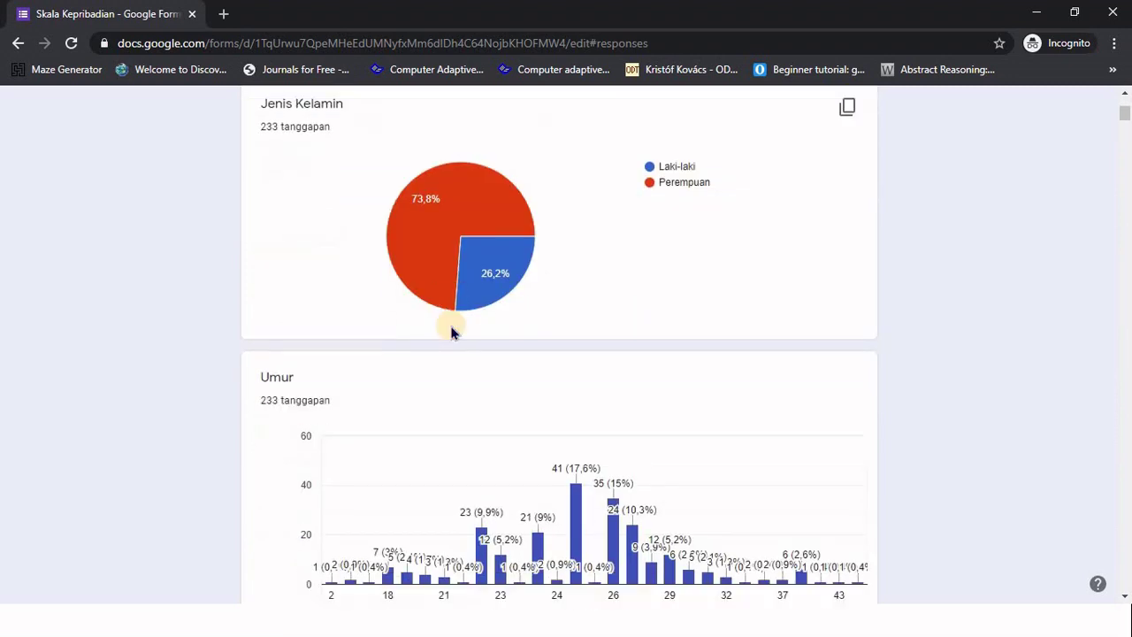
pyautogui.scroll(-2, 434, 300)
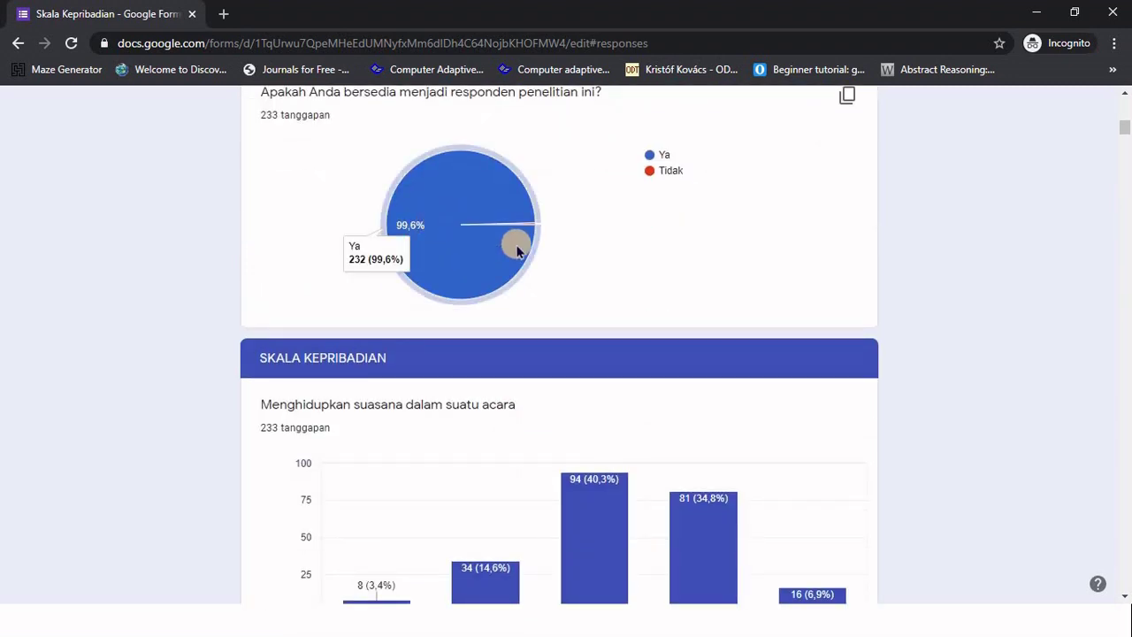
pyautogui.scroll(-2, 531, 261)
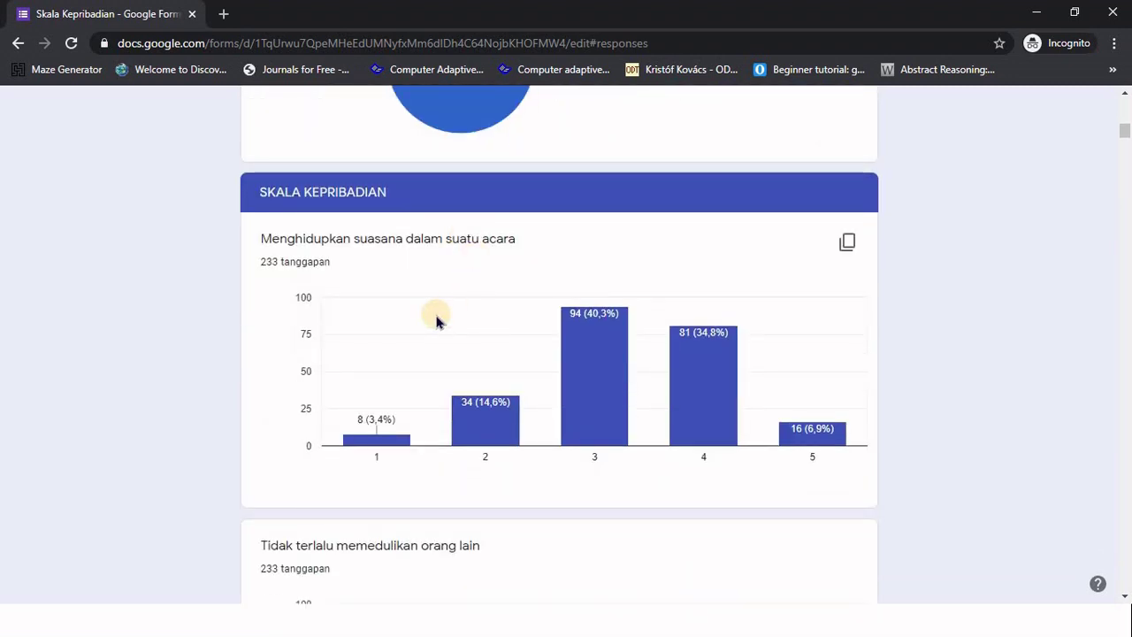
pyautogui.scroll(-5, 434, 313)
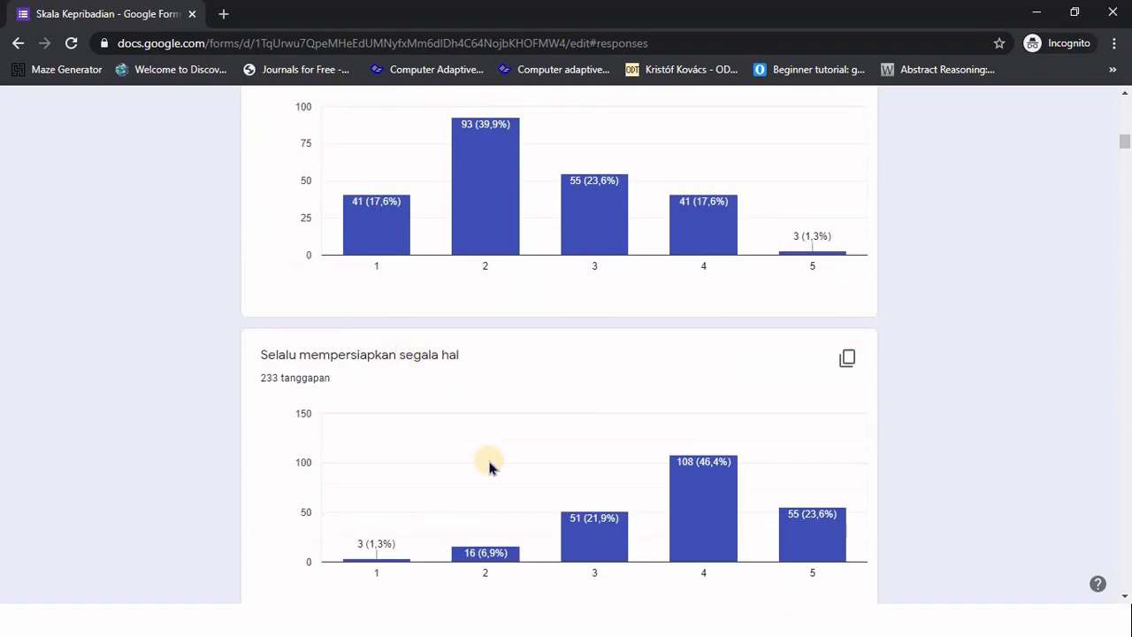
pyautogui.scroll(-10, 488, 465)
pyautogui.scroll(20, 489, 467)
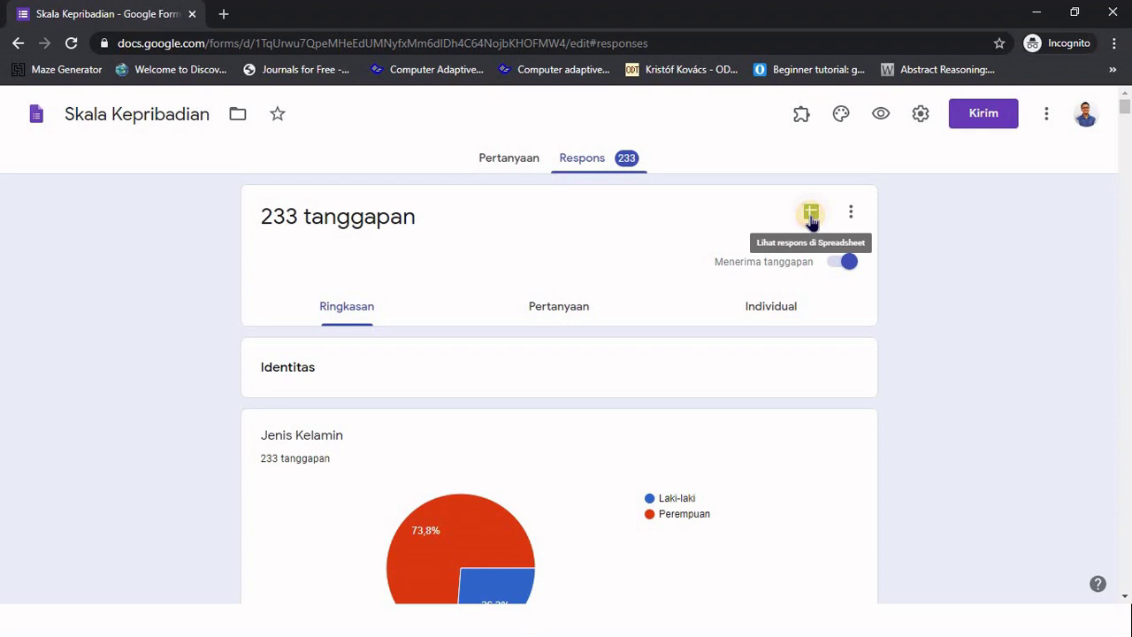
# Step: Open the form's responses in the linked spreadsheet and look over the response rows
pyautogui.click(811, 215)
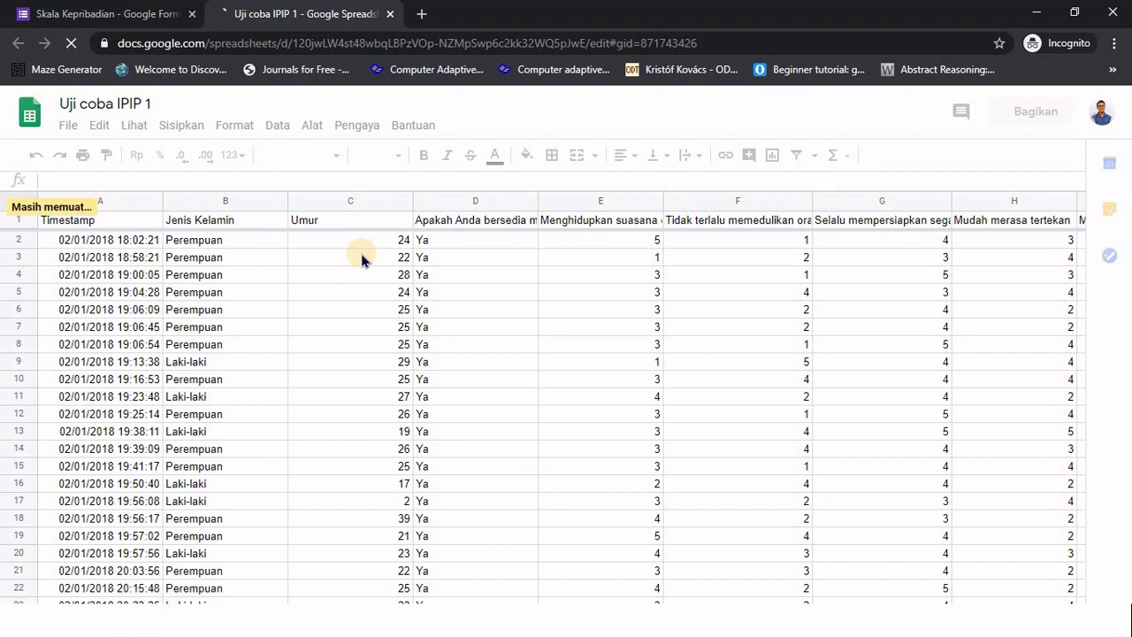
pyautogui.scroll(-1, 362, 257)
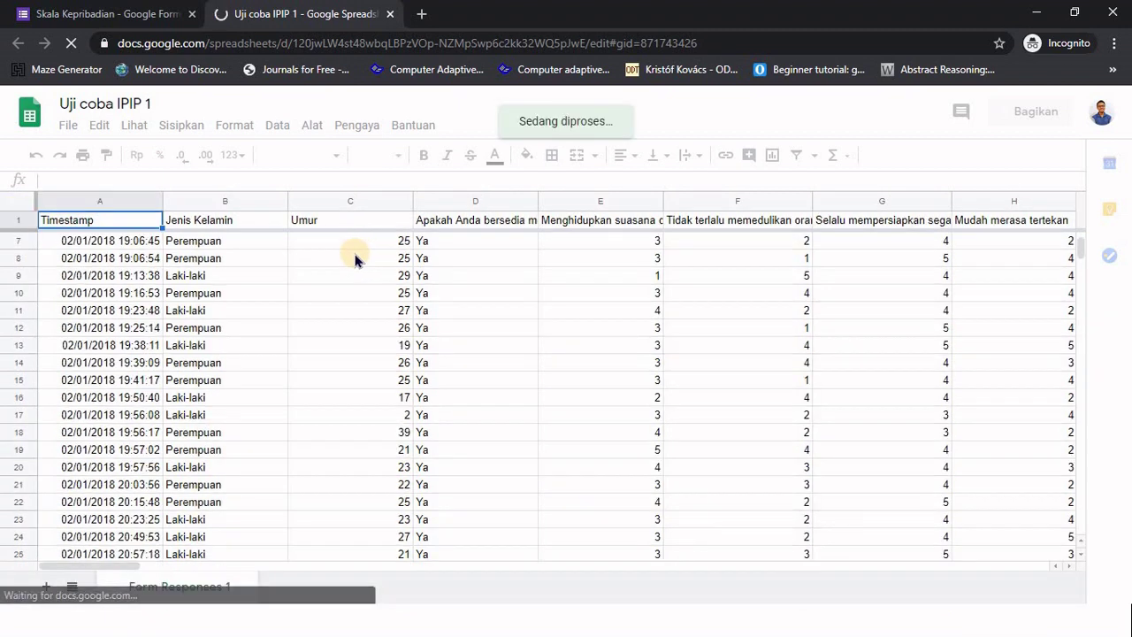
pyautogui.scroll(-1, 355, 257)
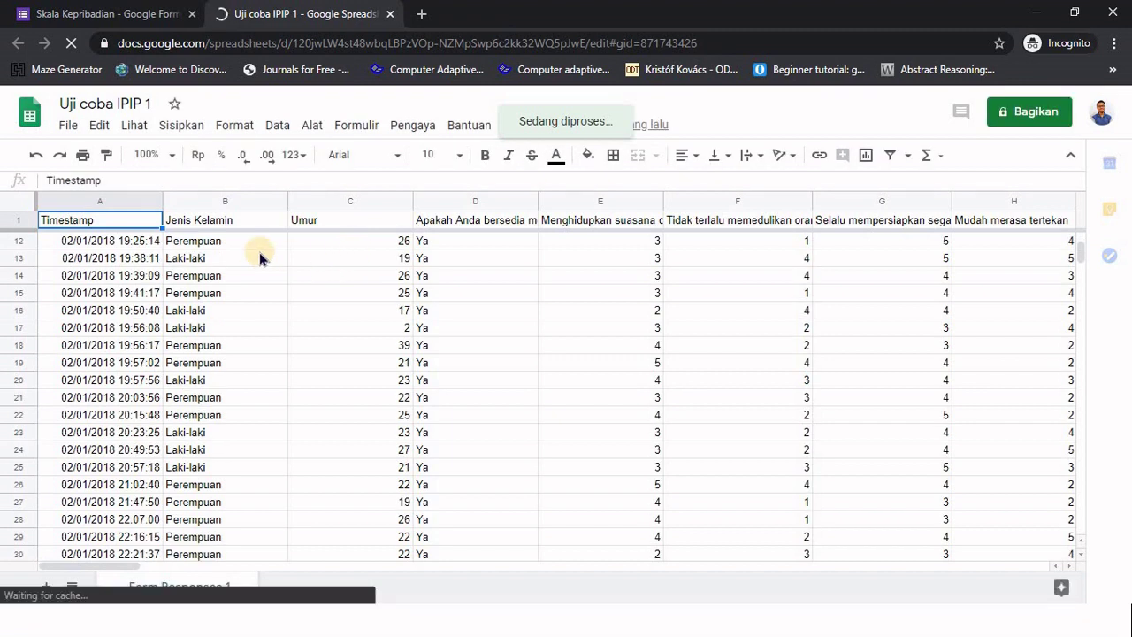
# Step: Download the response spreadsheet as a Microsoft Excel (.xlsx) file
pyautogui.click(66, 126)
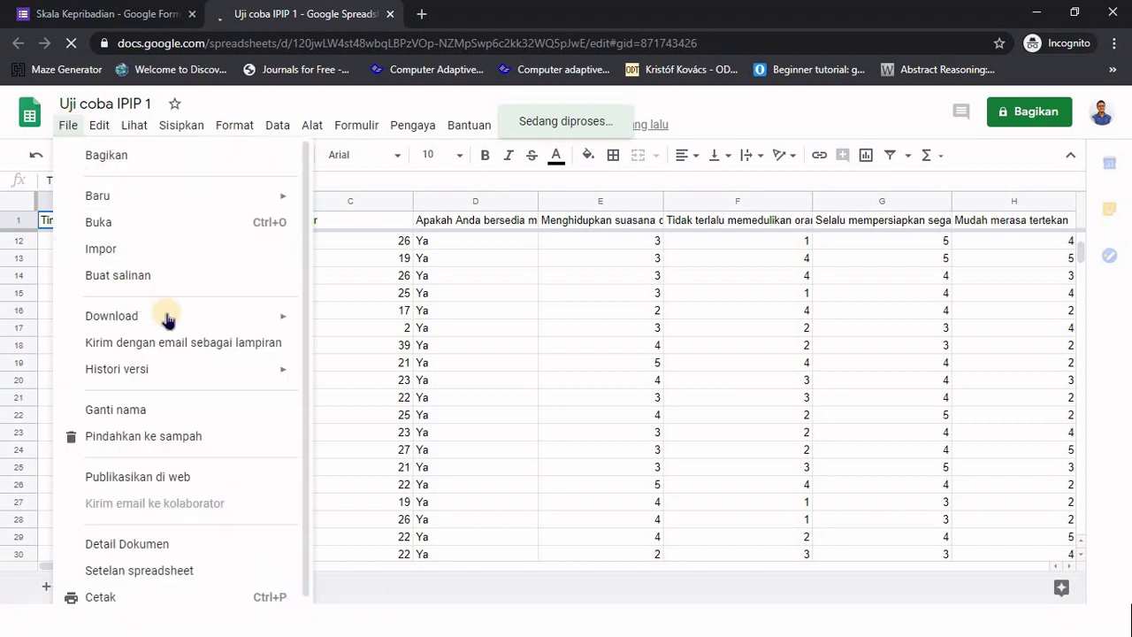
pyautogui.moveTo(270, 323)
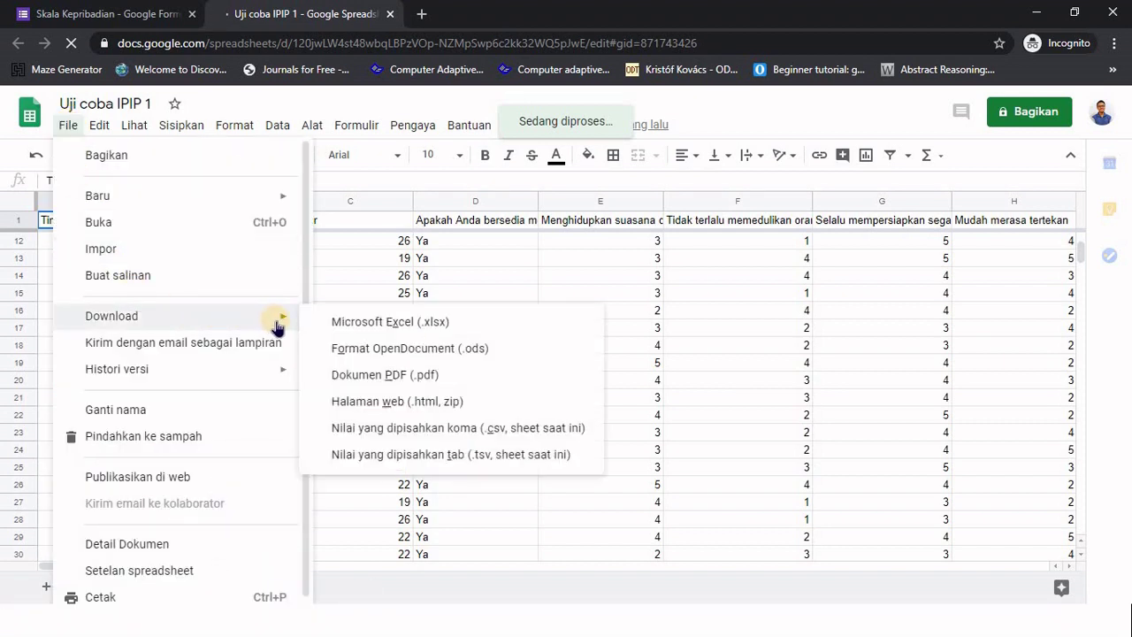
pyautogui.click(386, 324)
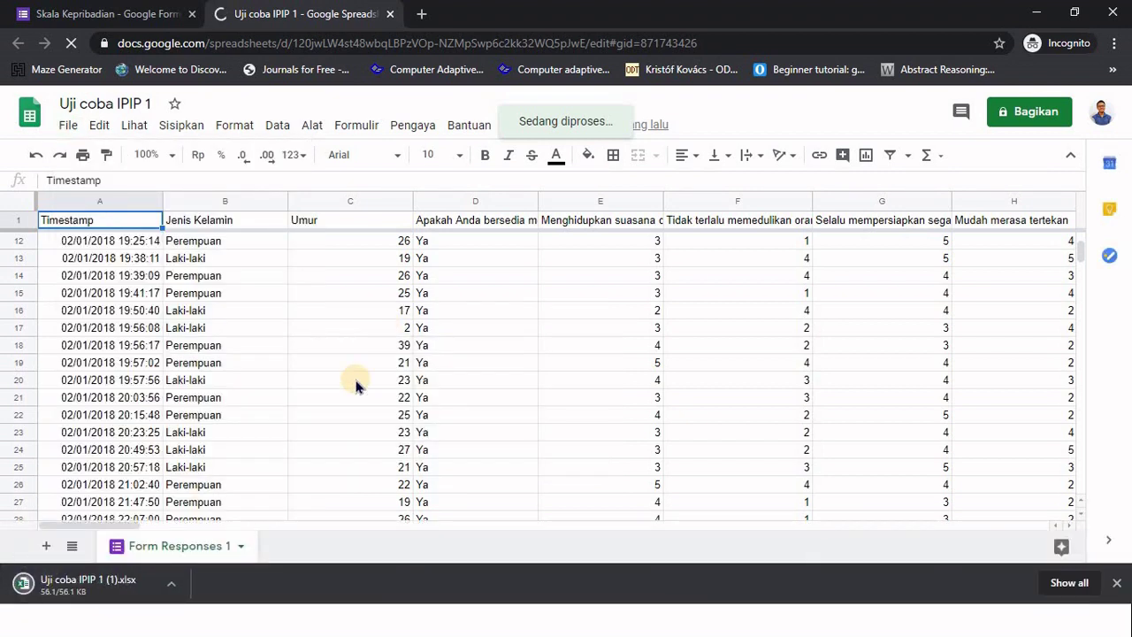
# Step: Open the downloaded Uji coba IPIP 1 (1).xlsx in Excel and maximize its window
pyautogui.click(102, 603)
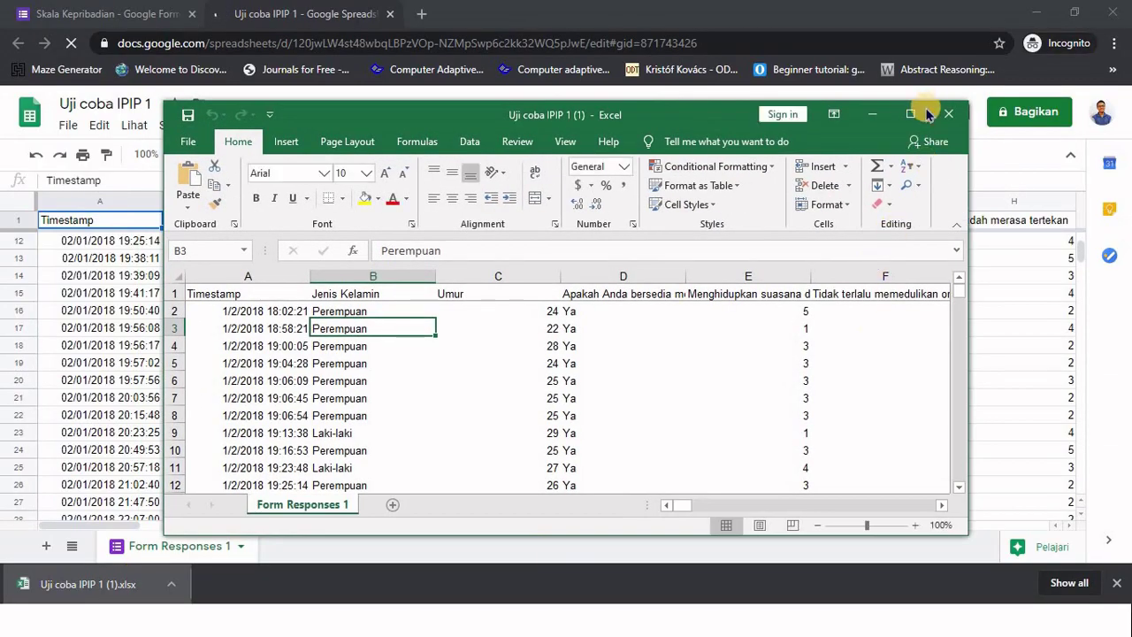
pyautogui.click(919, 112)
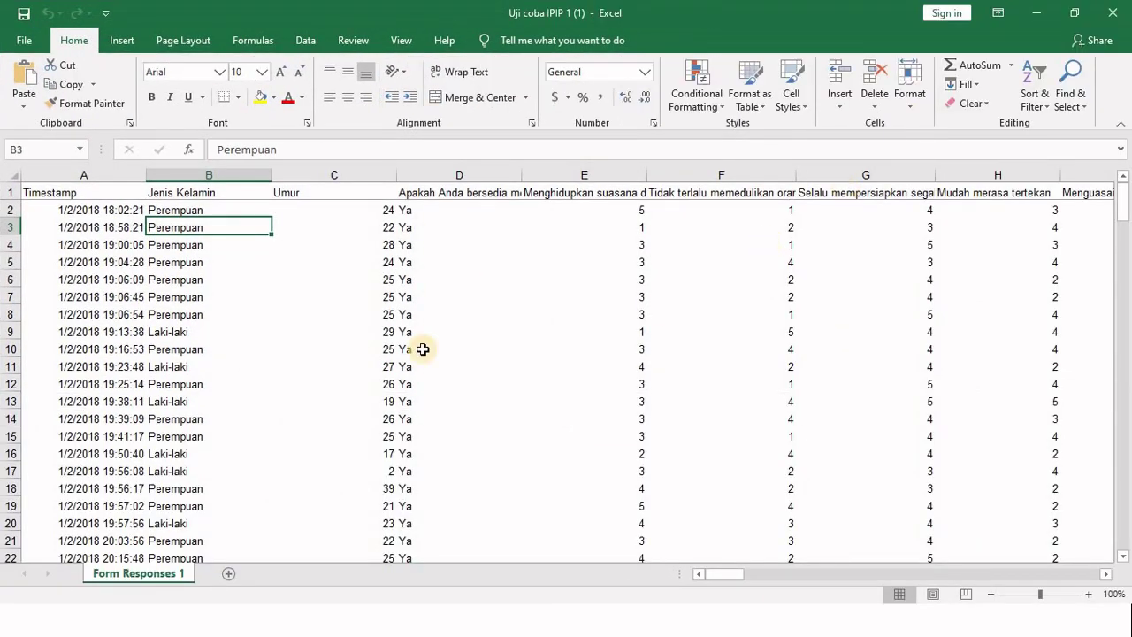
pyautogui.click(422, 350)
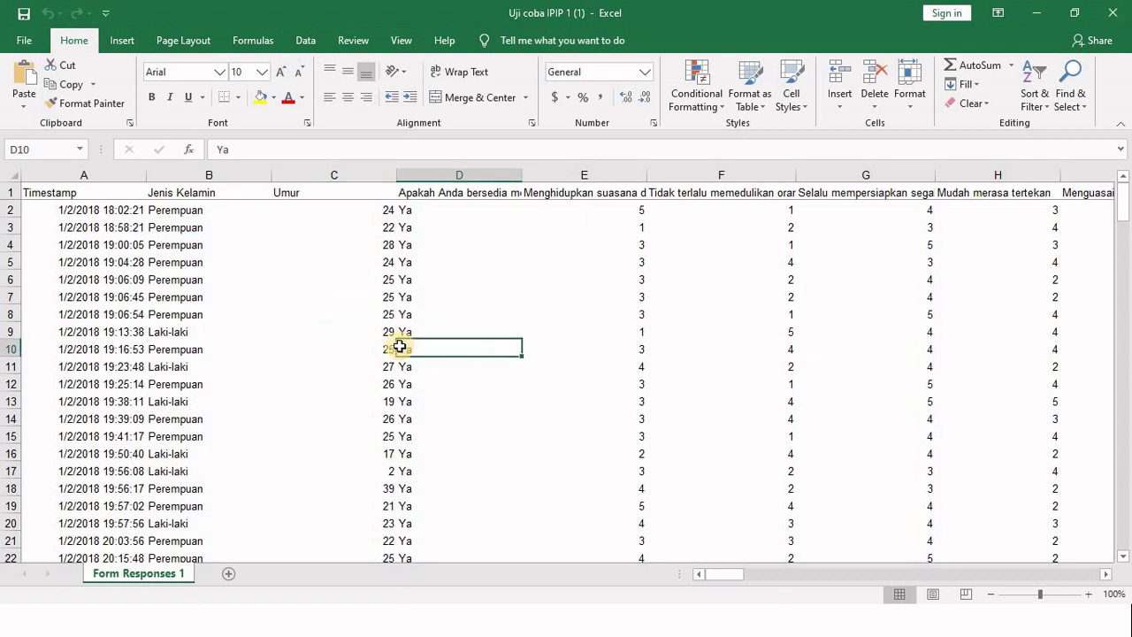
# Step: Delete the Timestamp column from the response sheet
pyautogui.click(107, 171)
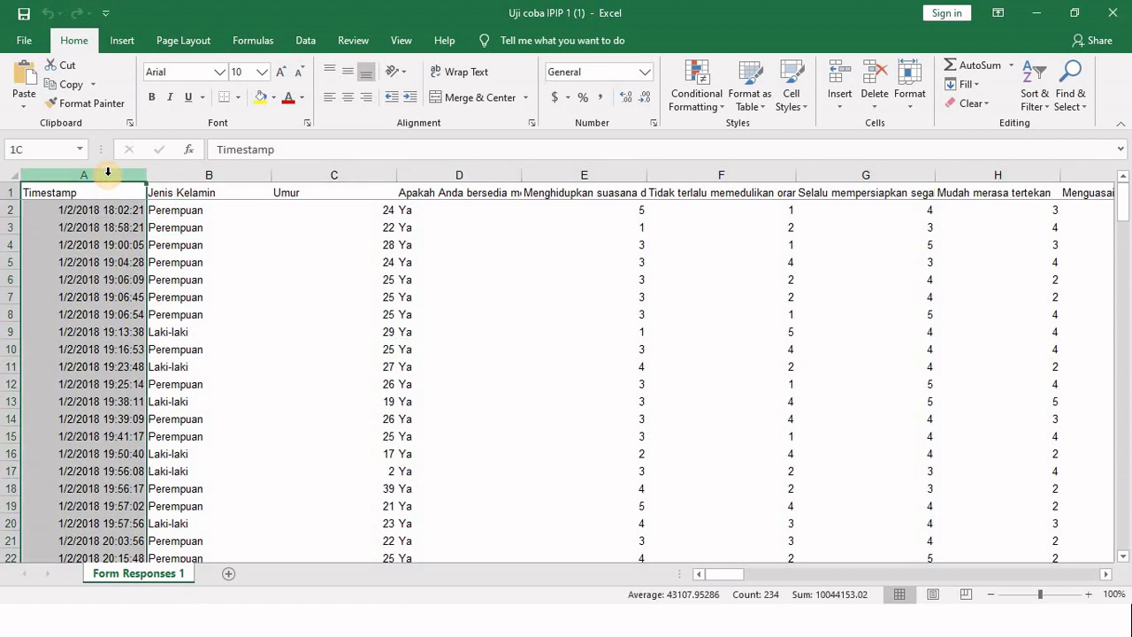
pyautogui.rightClick(109, 179)
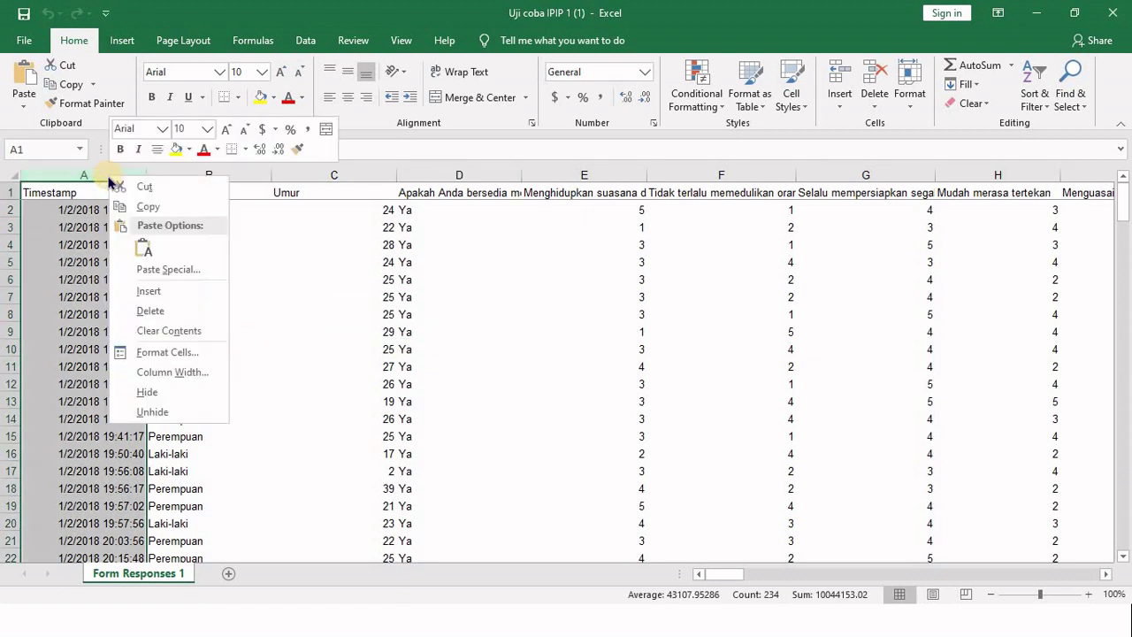
pyautogui.click(159, 306)
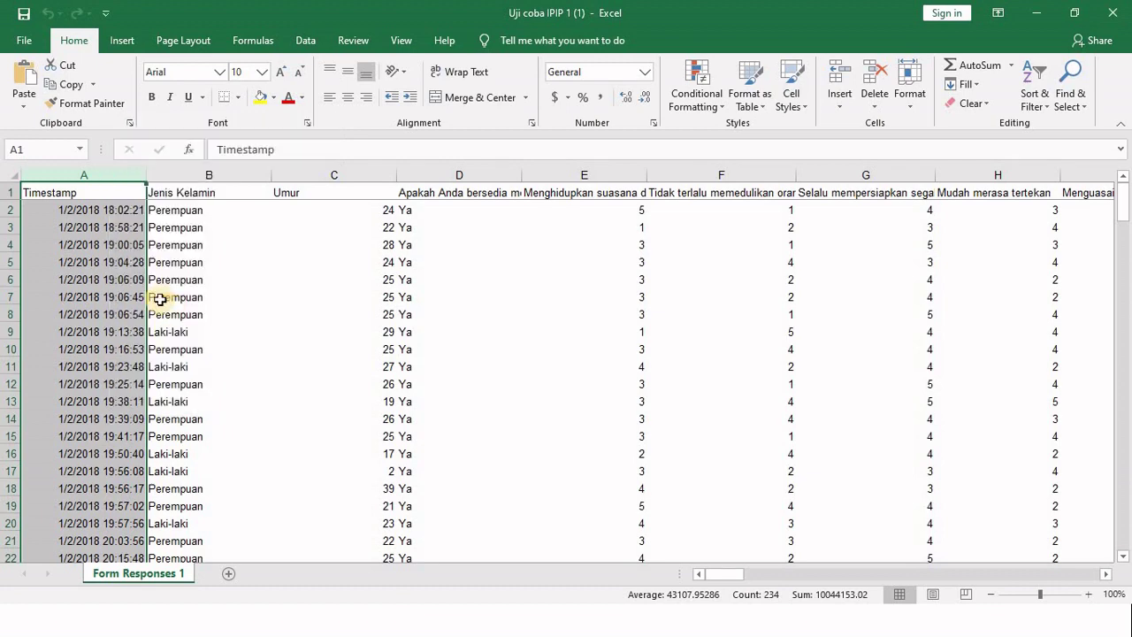
# Step: Insert a blank column before Jenis Kelamin, head it No and narrow it
pyautogui.rightClick(84, 173)
pyautogui.click(188, 293)
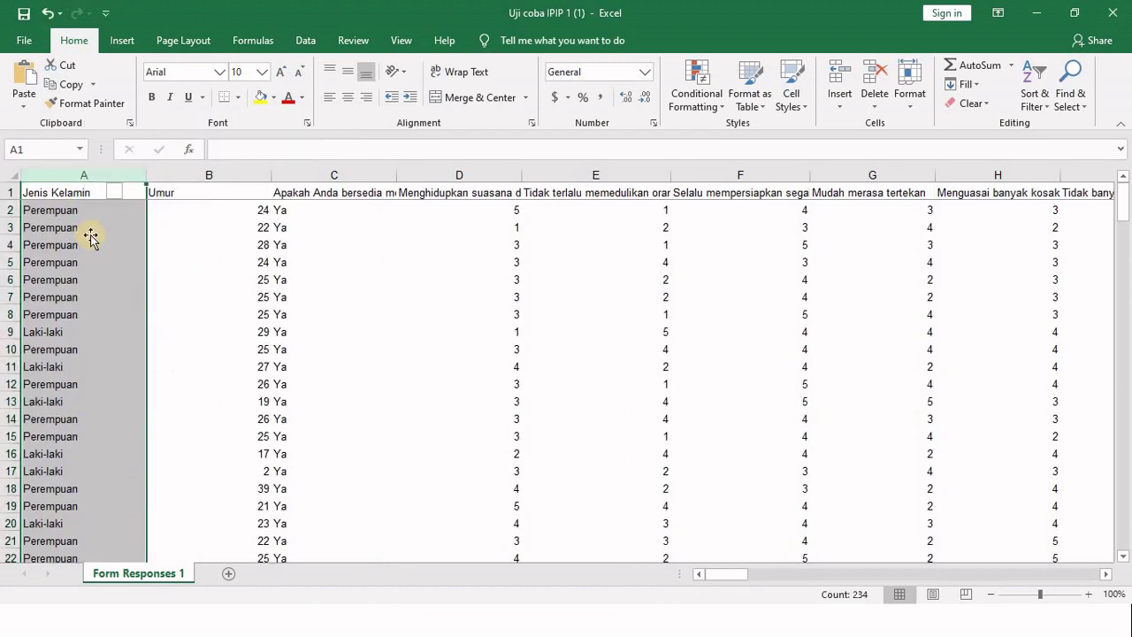
pyautogui.click(83, 198)
pyautogui.write('No')
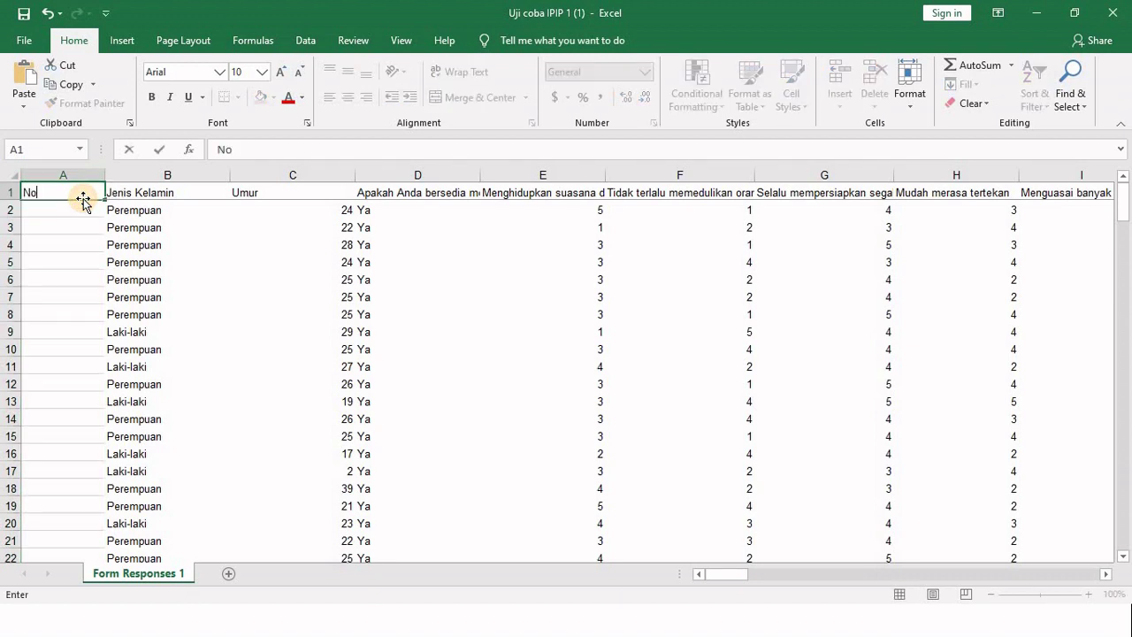
pyautogui.press('Return')
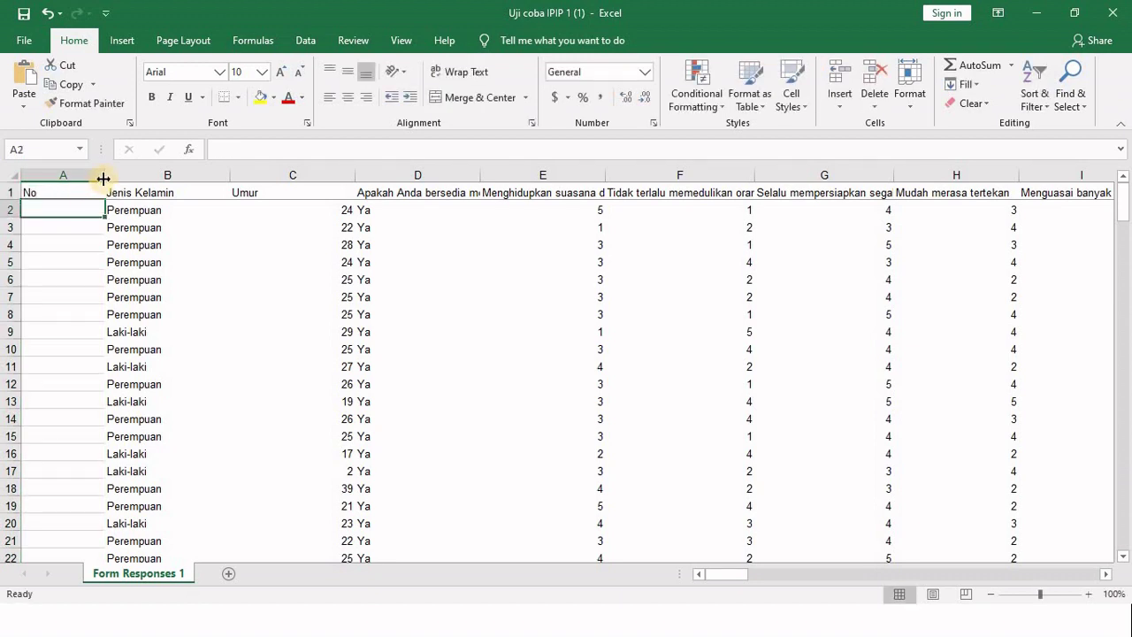
pyautogui.moveTo(106, 174); pyautogui.dragTo(62, 173)
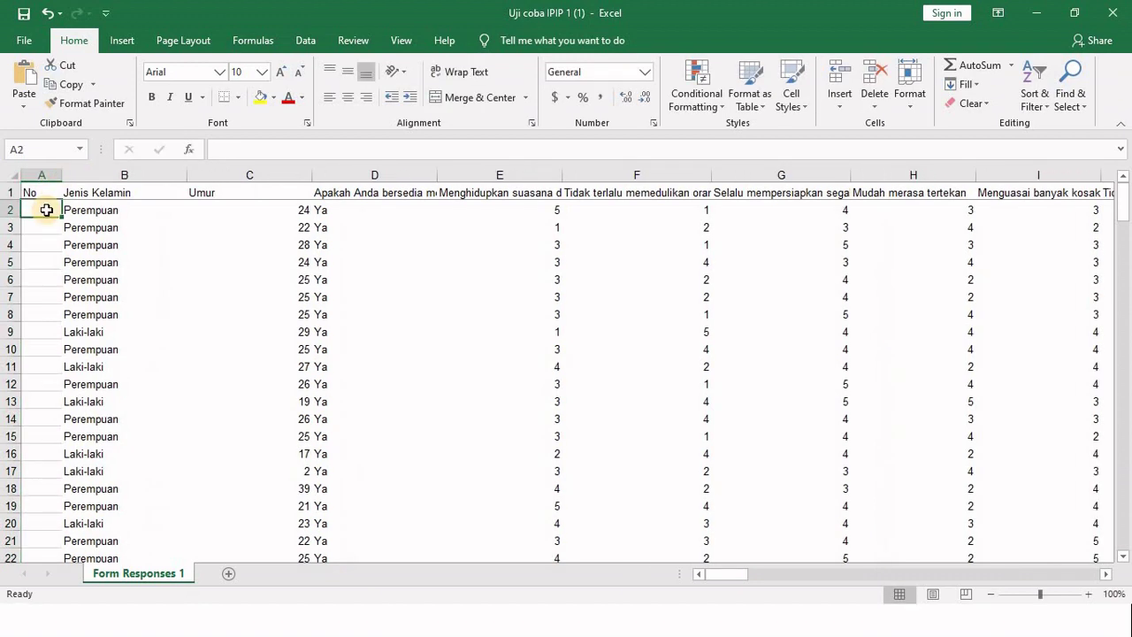
# Step: Delete row 71, whose consent answer is Tidak, and check the remaining rows for other refusals
pyautogui.scroll(-8, 260, 275)
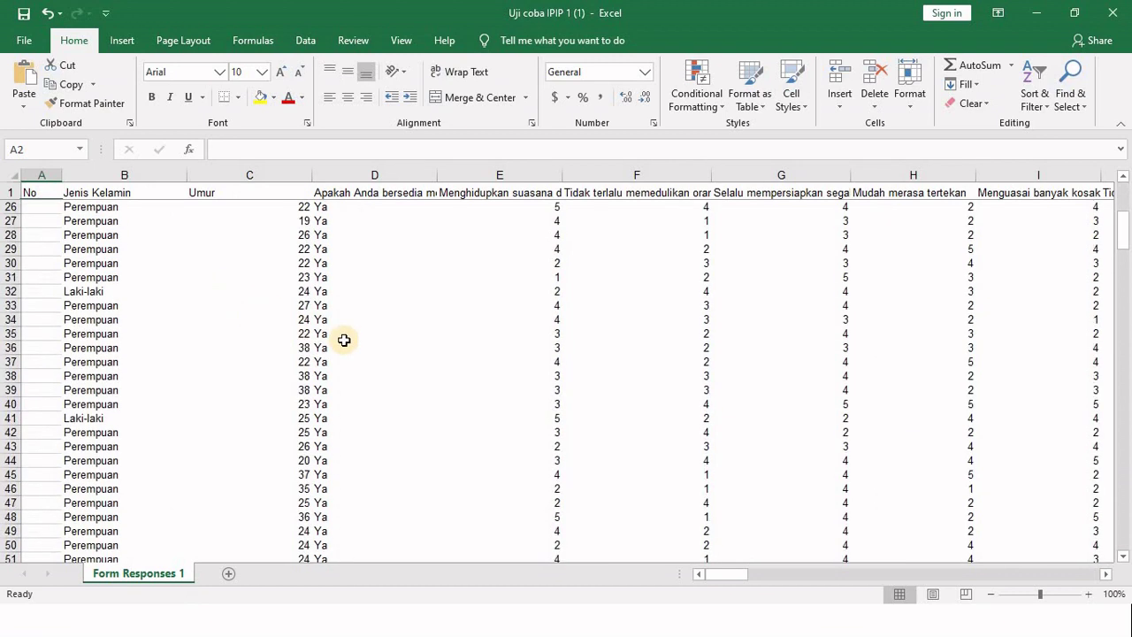
pyautogui.scroll(-10, 351, 337)
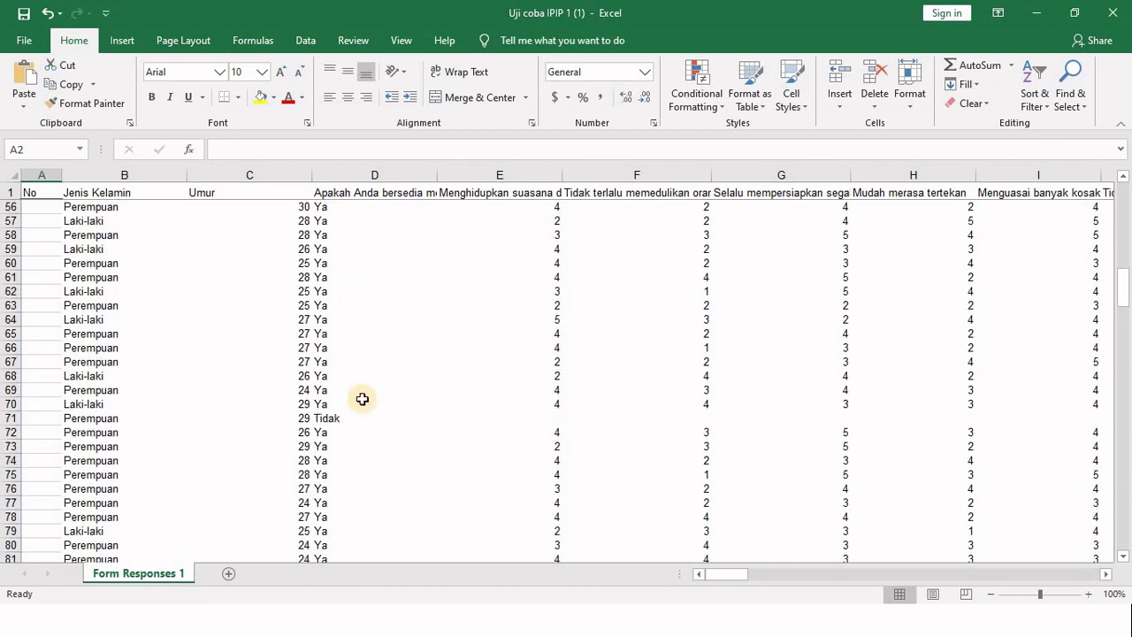
pyautogui.click(12, 418)
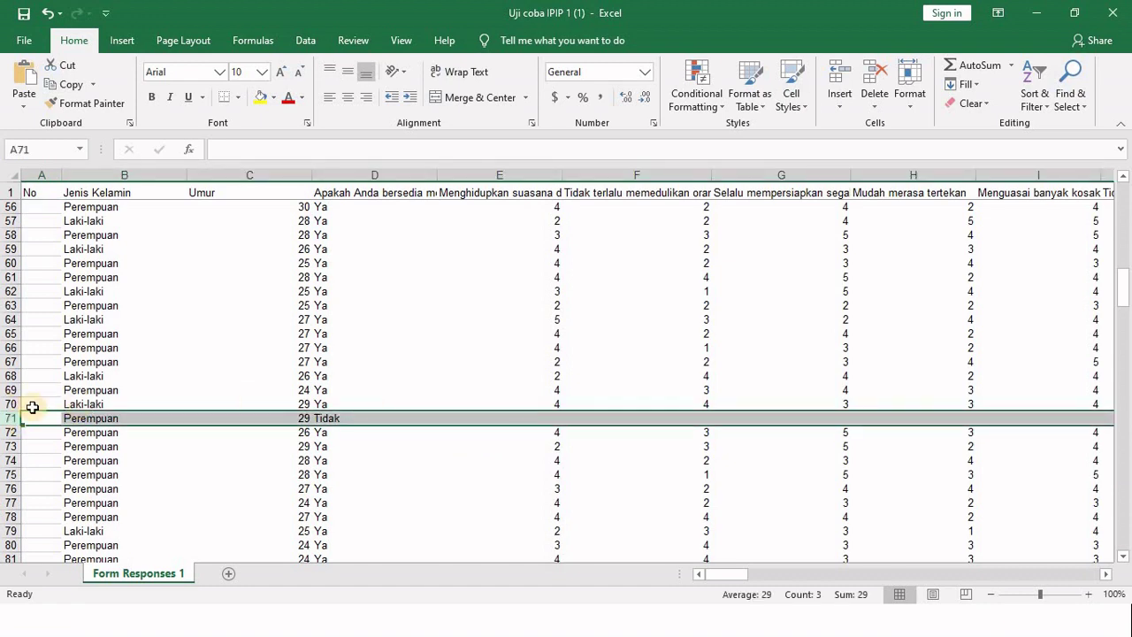
pyautogui.rightClick(11, 418)
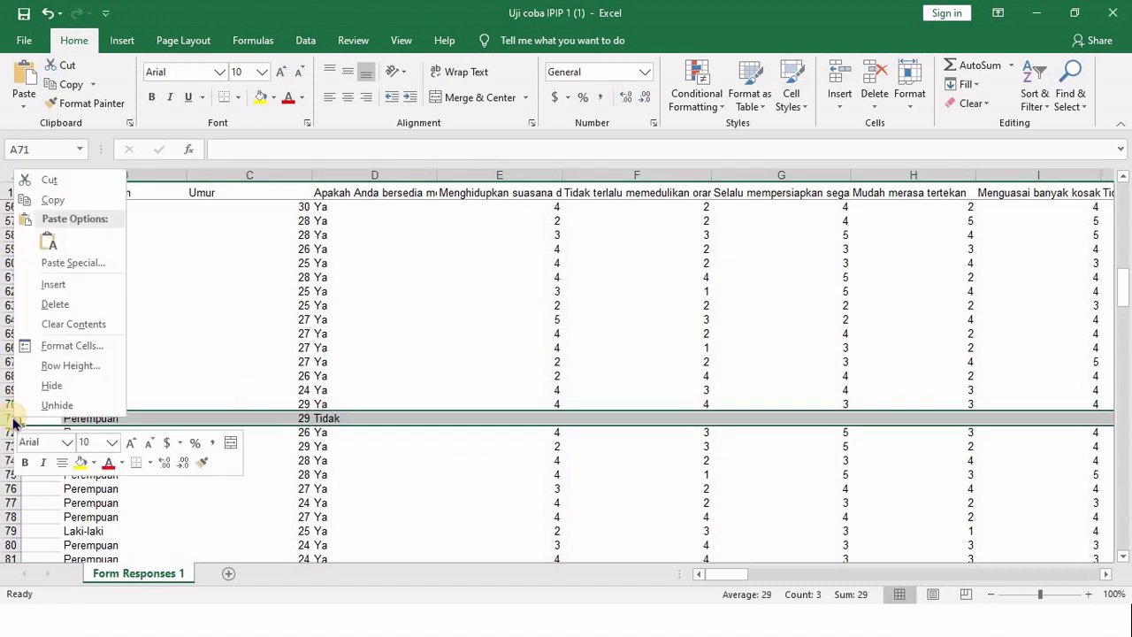
pyautogui.click(55, 306)
pyautogui.scroll(-15, 339, 345)
pyautogui.scroll(-20, 337, 352)
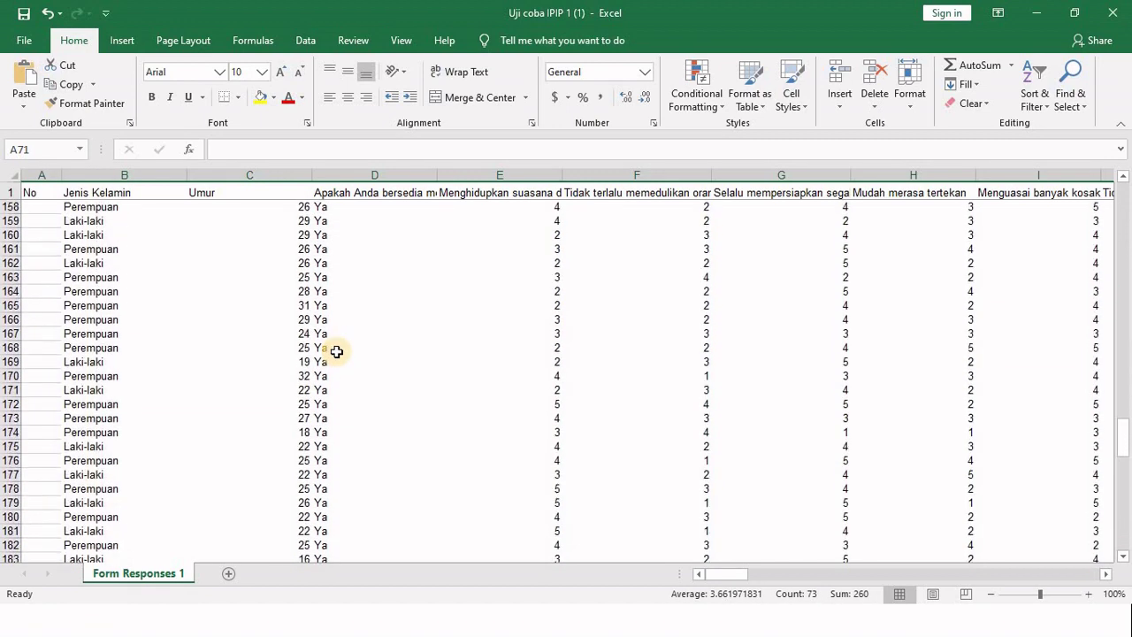
pyautogui.scroll(7, 337, 352)
pyautogui.scroll(20, 336, 352)
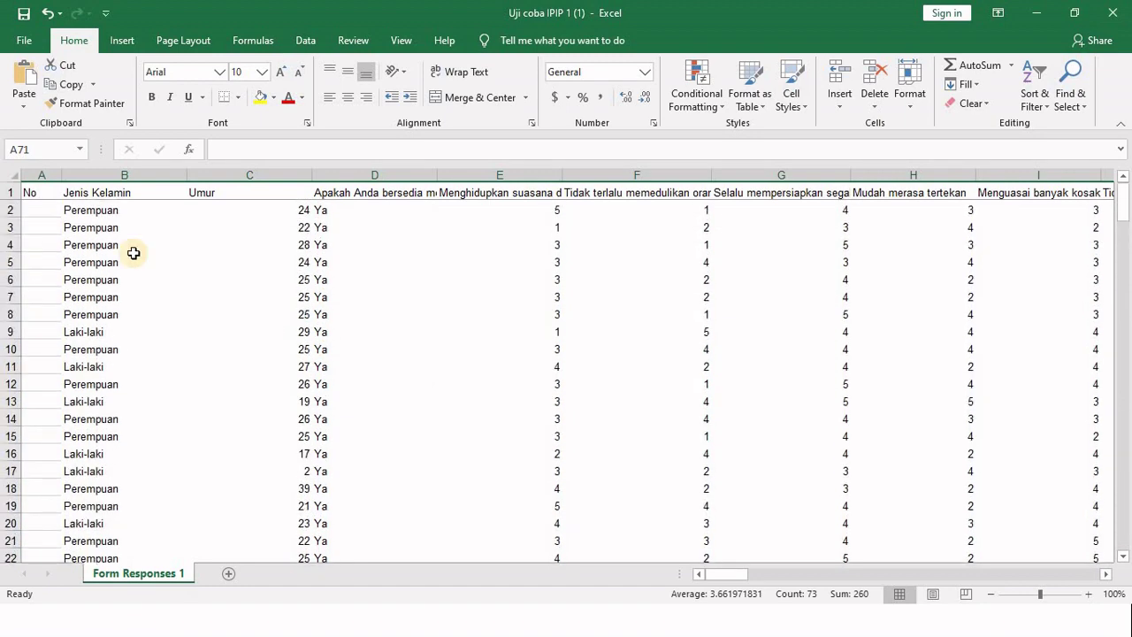
# Step: Number the respondents in the No column by entering 1, 2 and 3 from A2 and filling the series down to the last row
pyautogui.click(40, 208)
pyautogui.write('1')
pyautogui.press('Return')
pyautogui.write('2')
pyautogui.press('Return')
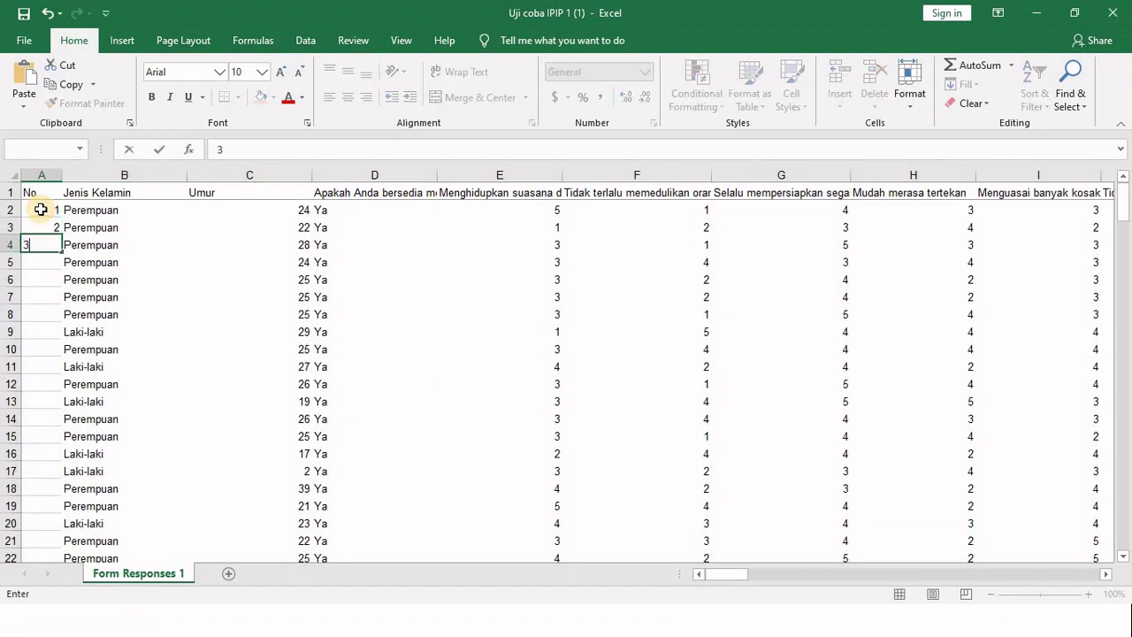
pyautogui.write('3')
pyautogui.press('Return')
pyautogui.moveTo(41, 209); pyautogui.dragTo(34, 244)
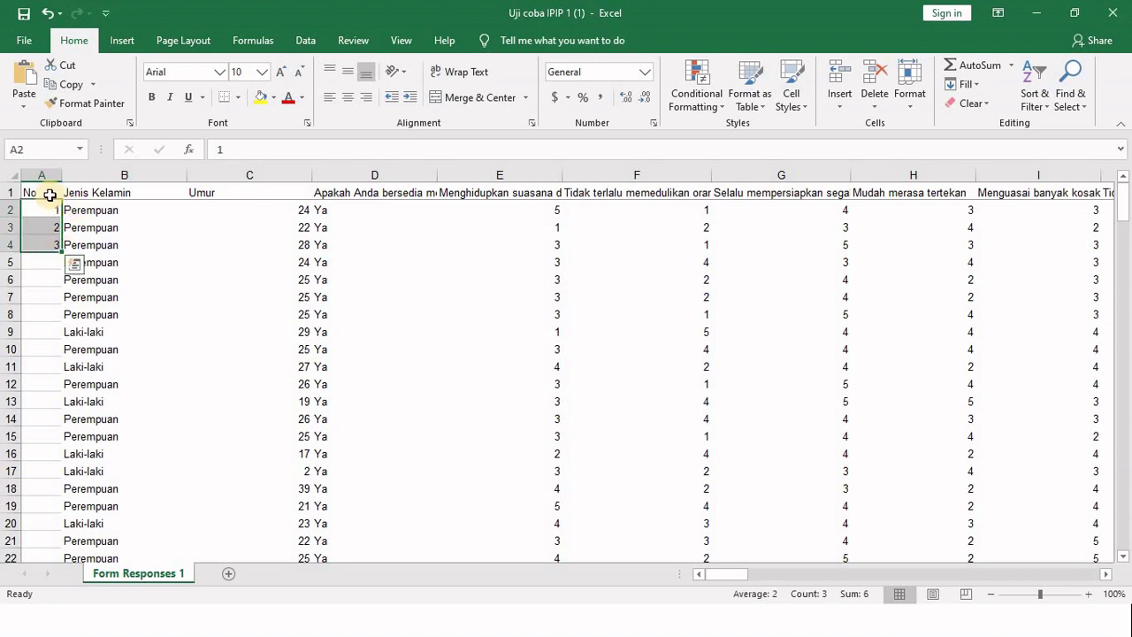
pyautogui.doubleClick(62, 252)
pyautogui.scroll(-20, 57, 283)
pyautogui.scroll(20, 56, 283)
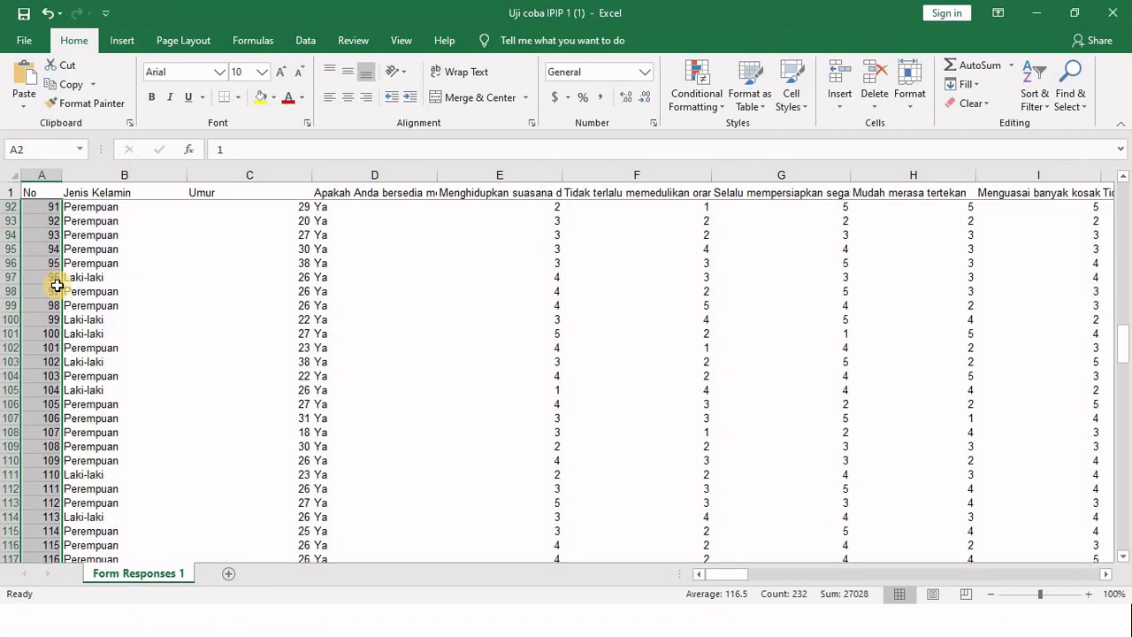
pyautogui.click(130, 222)
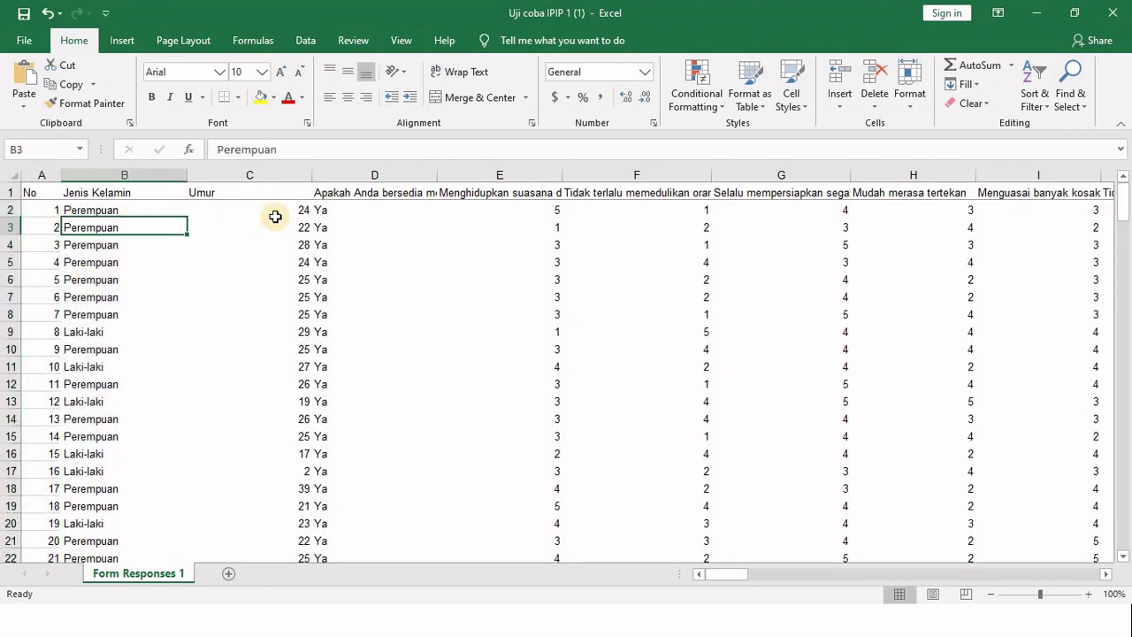
# Step: Examine the row 1 headings from the consent question through the personality items to the start of the numbered emotion items
pyautogui.click(348, 196)
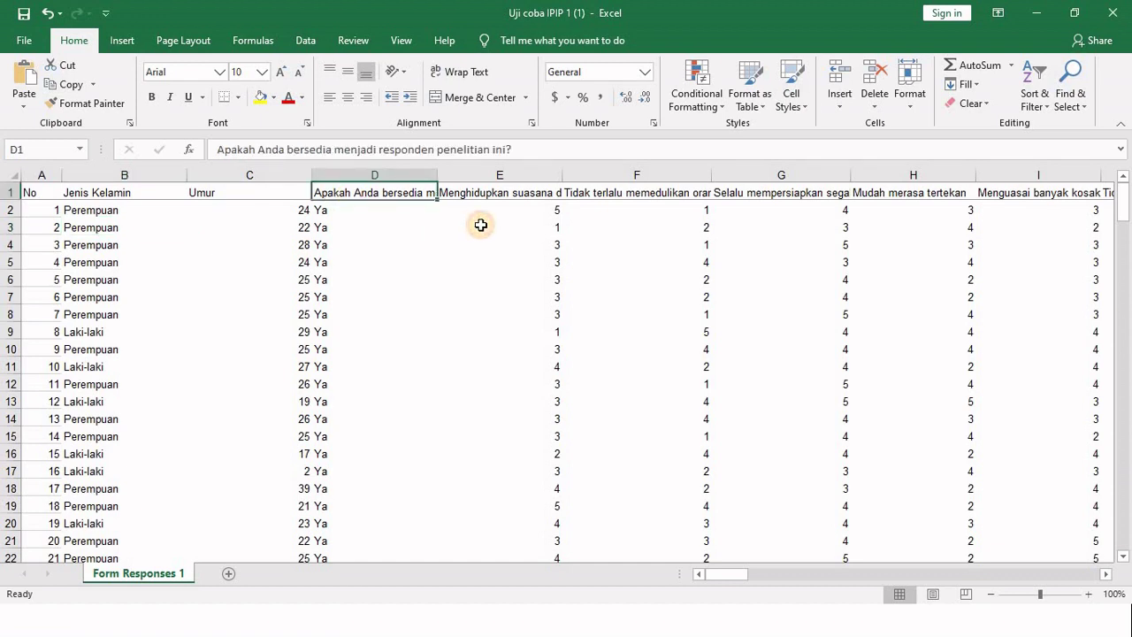
pyautogui.click(480, 225)
pyautogui.moveTo(611, 201); pyautogui.dragTo(620, 190)
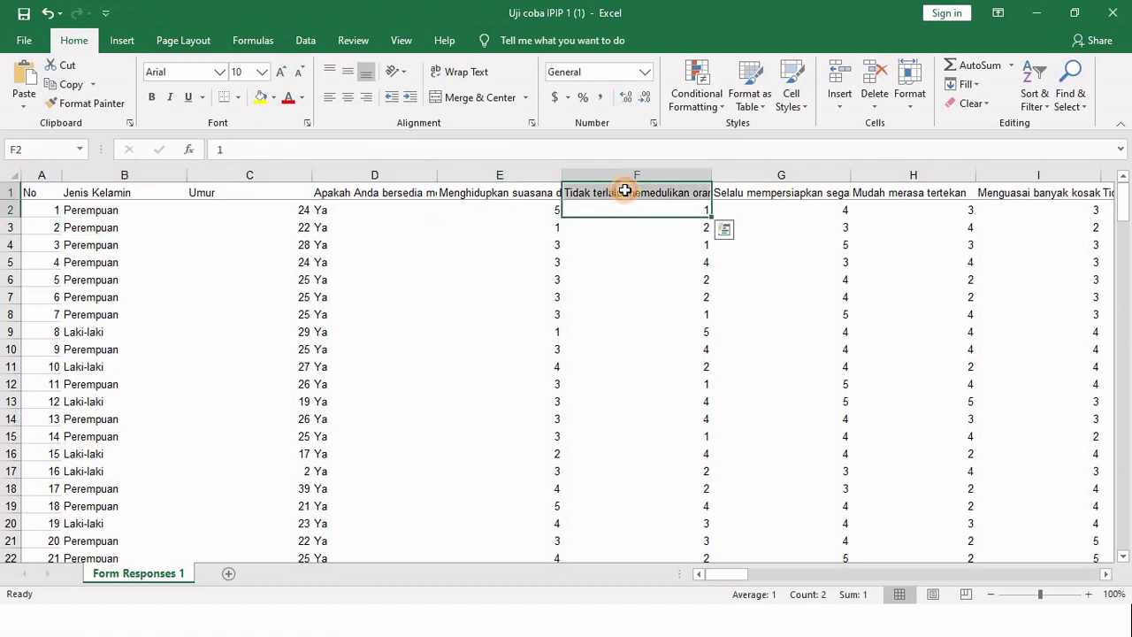
pyautogui.click(624, 191)
pyautogui.press('Right')
pyautogui.press('Right')
pyautogui.press('Right')
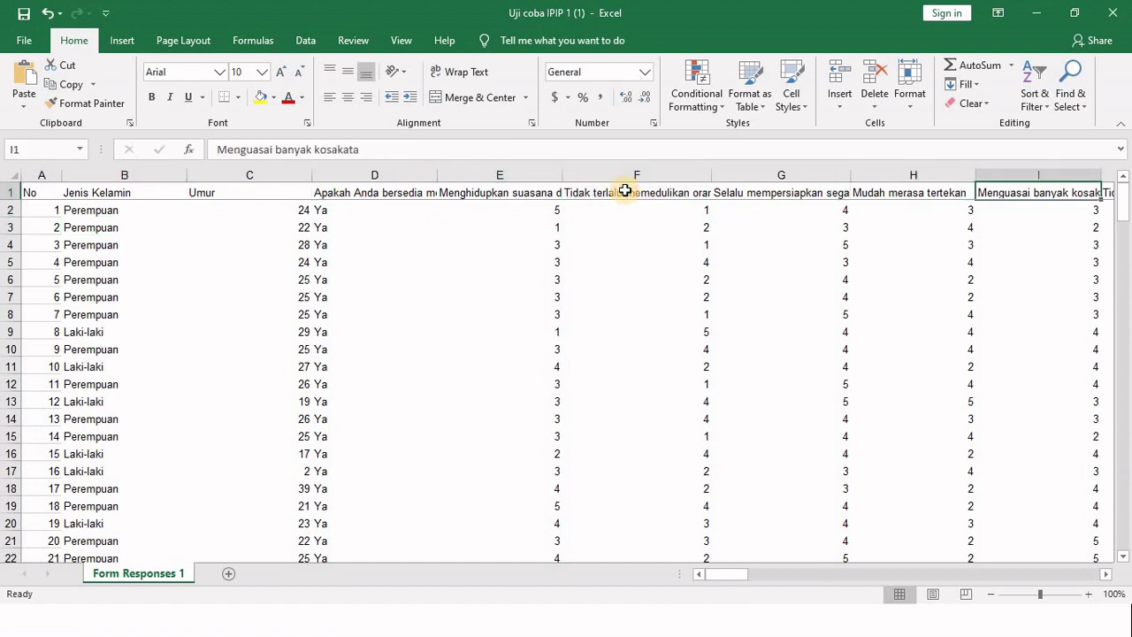
pyautogui.click(624, 191)
pyautogui.press('Right')
pyautogui.press('Right')
pyautogui.press('Right')
pyautogui.press('Right')
pyautogui.press('Right')
pyautogui.press('Right')
pyautogui.press('Right')
pyautogui.press('Right')
pyautogui.press('Right')
pyautogui.press('Right')
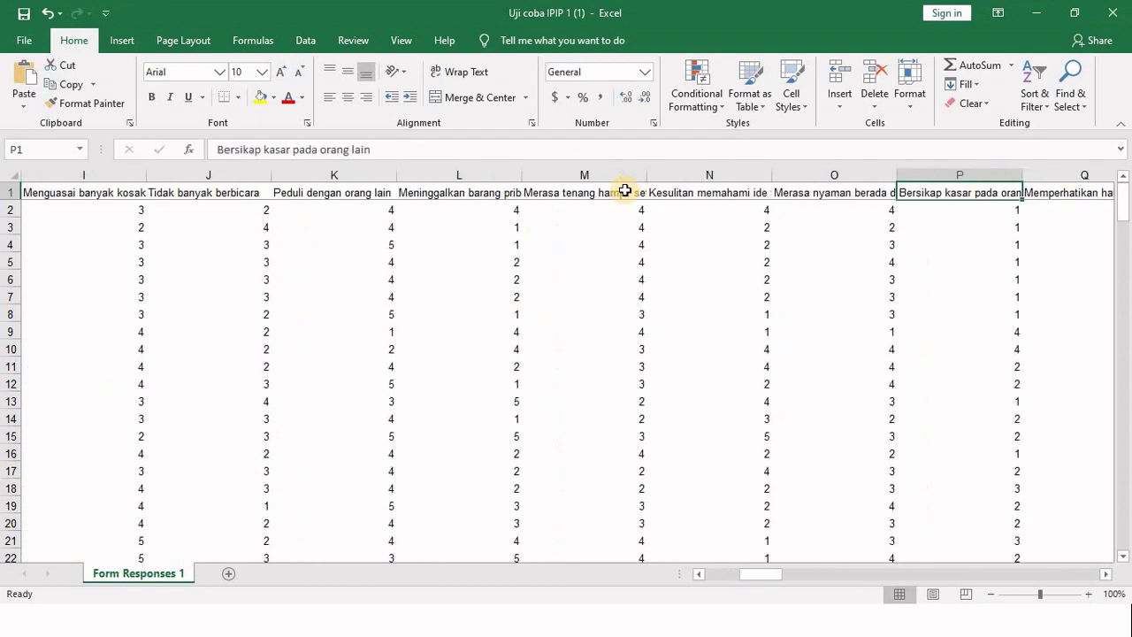
pyautogui.press('Right')
pyautogui.press('Right')
pyautogui.press('Right')
pyautogui.press('Right')
pyautogui.press('Right')
pyautogui.press('Right')
pyautogui.press('Right')
pyautogui.press('Right')
pyautogui.press('Right')
pyautogui.press('Right')
pyautogui.press('Right')
pyautogui.press('Right')
pyautogui.press('Right')
pyautogui.press('Right')
pyautogui.press('Right')
pyautogui.press('Right')
pyautogui.press('Right')
pyautogui.press('Right')
pyautogui.press('Right')
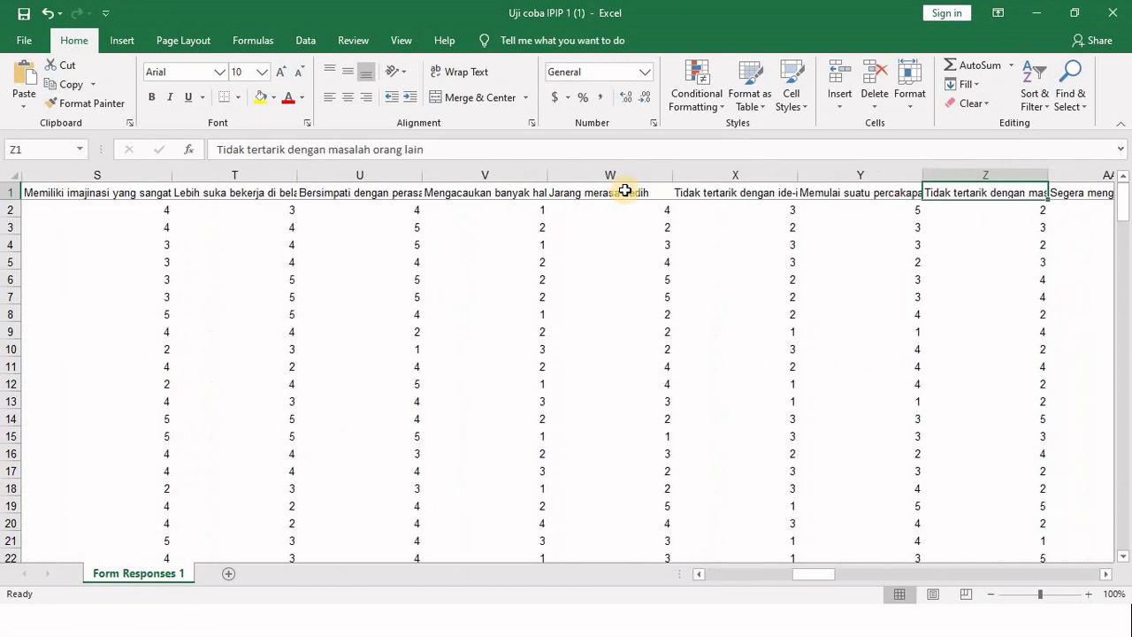
pyautogui.press('Right')
pyautogui.press('Right')
pyautogui.press('Right')
pyautogui.press('Right')
pyautogui.press('Right')
pyautogui.press('Right')
pyautogui.press('Right')
pyautogui.press('Right')
pyautogui.press('Right')
pyautogui.press('Right')
pyautogui.press('Right')
pyautogui.press('Right')
pyautogui.press('Right')
pyautogui.press('Right')
pyautogui.press('Right')
pyautogui.press('Right')
pyautogui.press('Right')
pyautogui.press('Right')
pyautogui.press('Right')
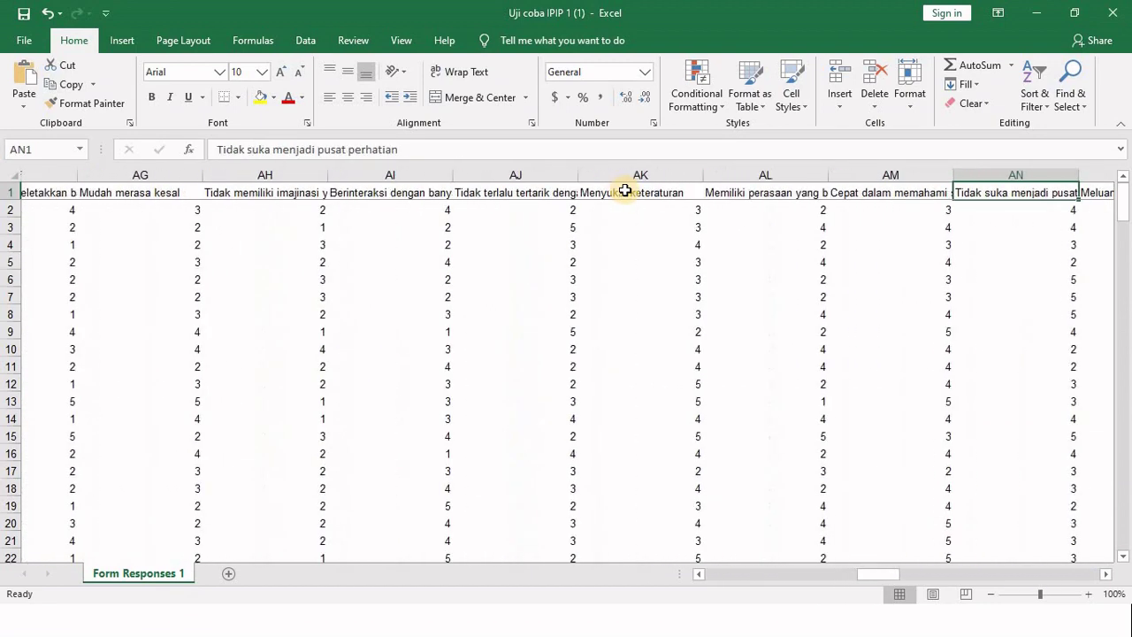
pyautogui.press('Right')
pyautogui.press('Right')
pyautogui.press('Right')
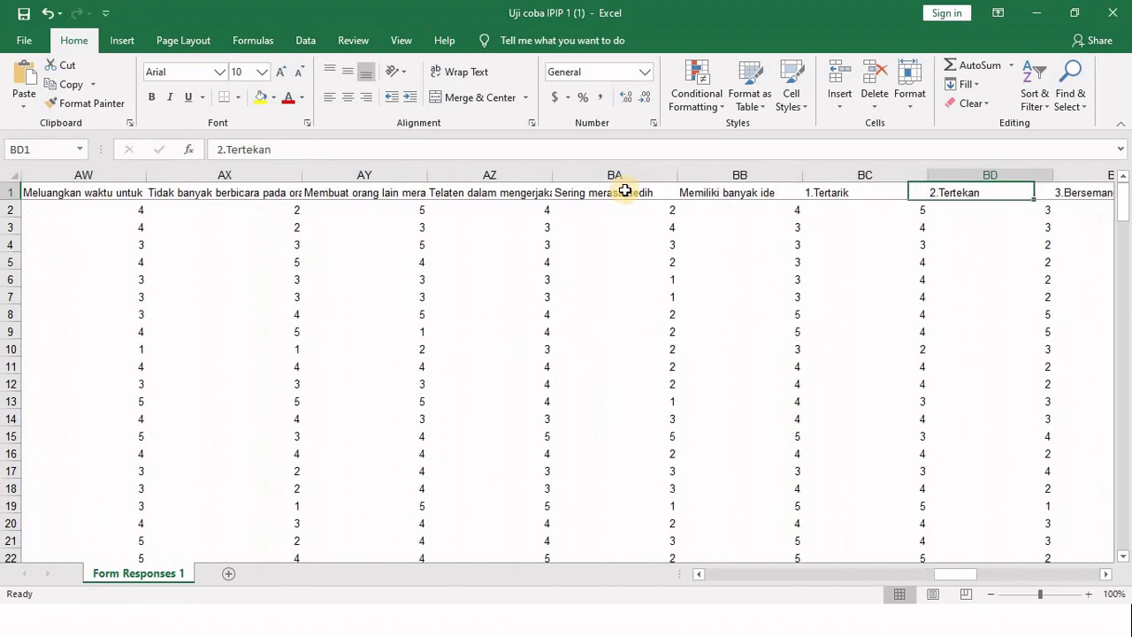
pyautogui.press('Left')
pyautogui.press('Left')
pyautogui.press('Right')
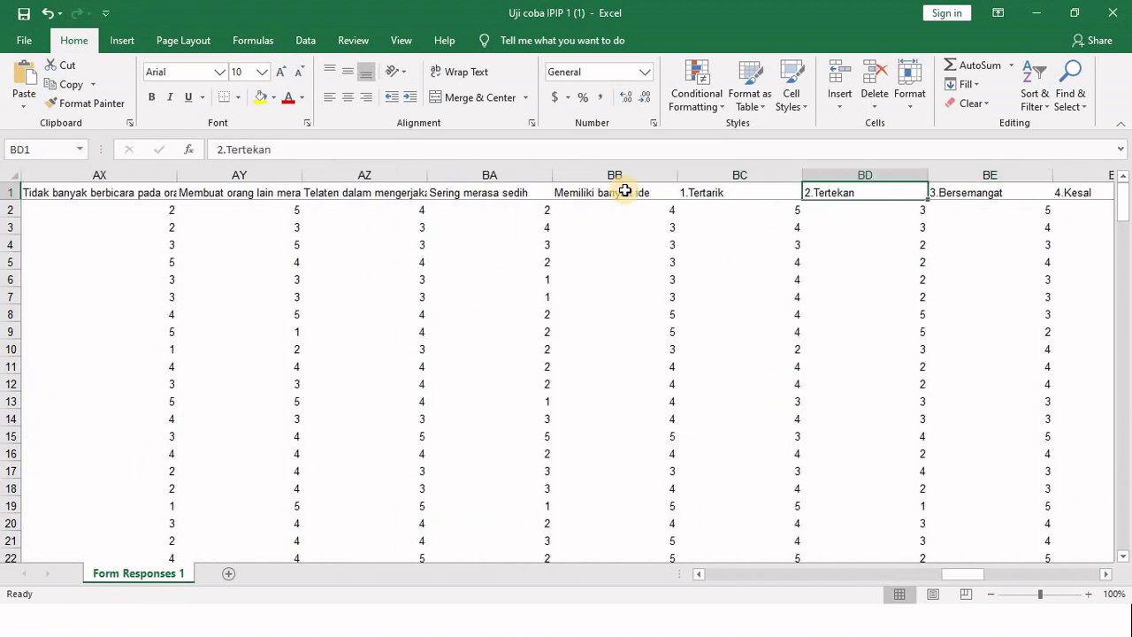
pyautogui.press('Left')
pyautogui.press('Left')
pyautogui.press('Left')
pyautogui.press('Left')
pyautogui.press('Left')
pyautogui.press('Left')
pyautogui.press('Left')
pyautogui.press('Left')
pyautogui.press('Left')
pyautogui.press('Left')
pyautogui.press('Left')
pyautogui.press('Left')
pyautogui.press('Left')
pyautogui.press('Left')
pyautogui.press('Left')
pyautogui.press('Left')
pyautogui.press('Left')
pyautogui.press('Left')
pyautogui.press('Left')
pyautogui.press('Left')
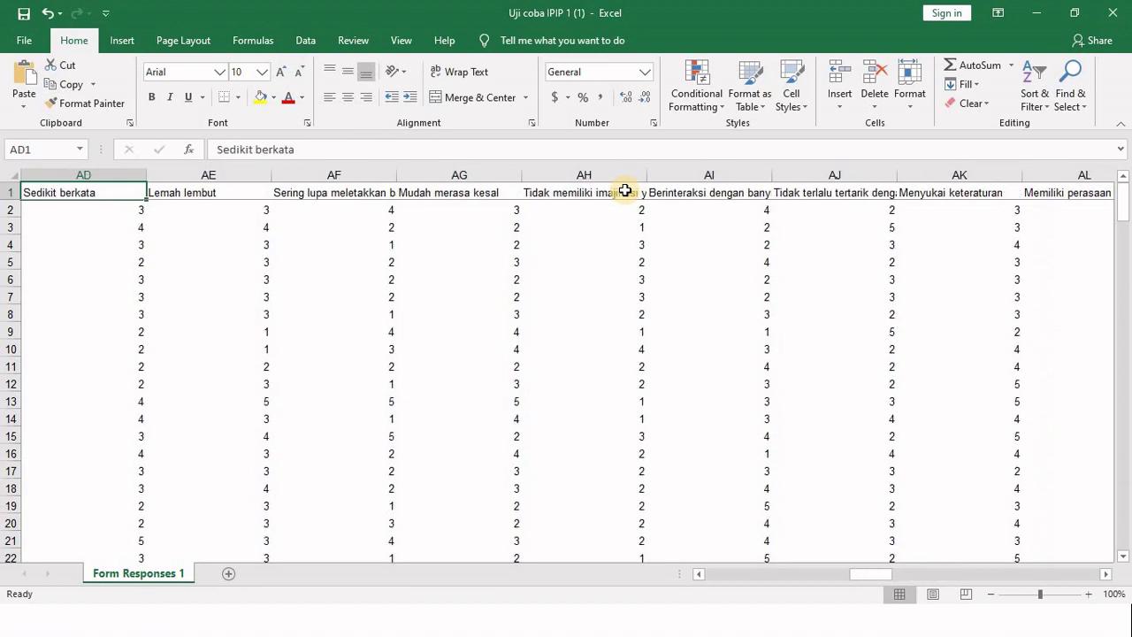
pyautogui.press('Left')
pyautogui.press('Left')
pyautogui.press('Left')
pyautogui.press('Left')
pyautogui.press('Left')
pyautogui.press('Left')
pyautogui.press('Left')
pyautogui.press('Left')
pyautogui.press('Left')
pyautogui.press('Left')
pyautogui.press('Left')
pyautogui.press('Left')
pyautogui.press('Left')
pyautogui.press('Left')
pyautogui.press('Left')
pyautogui.press('Left')
pyautogui.press('Left')
pyautogui.press('Left')
pyautogui.press('Left')
pyautogui.press('Left')
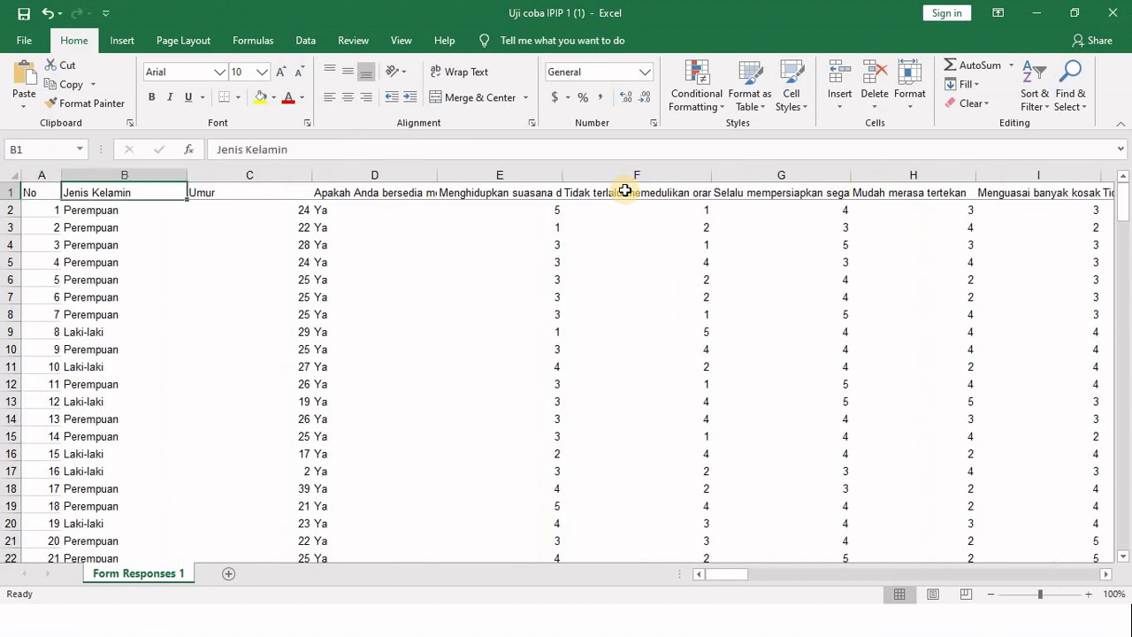
# Step: Replace the personality item headings in E1 to BB1 with IP1 to IP50, entering the first two codes and filling the series across
pyautogui.press('Right')
pyautogui.press('Right')
pyautogui.press('Right')
pyautogui.press('Right')
pyautogui.press('Right')
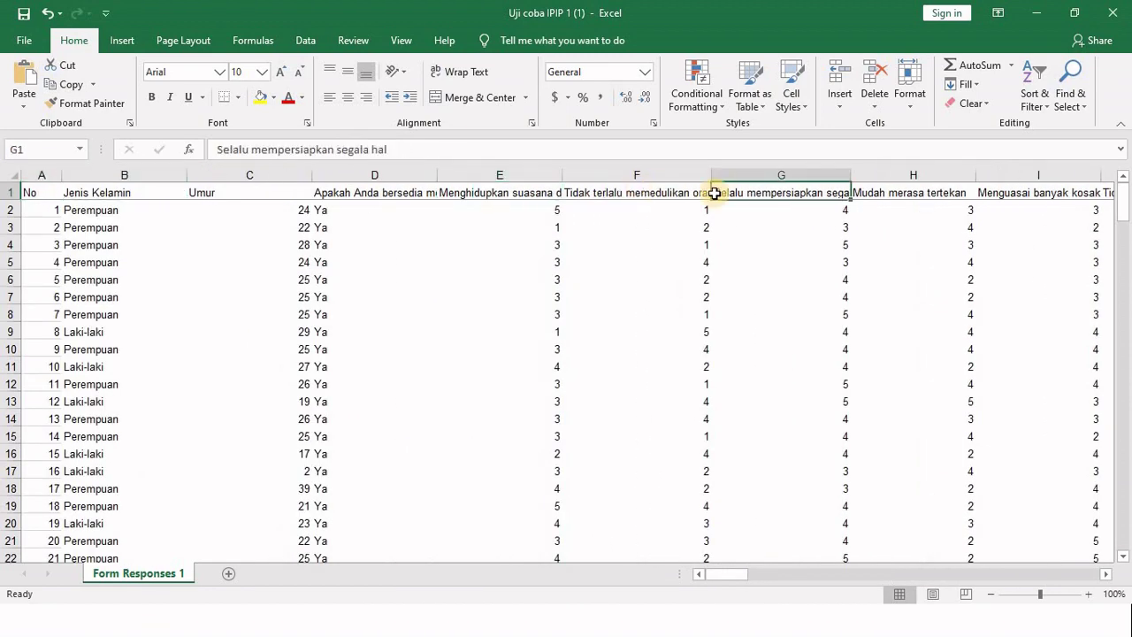
pyautogui.press('Left')
pyautogui.press('Left')
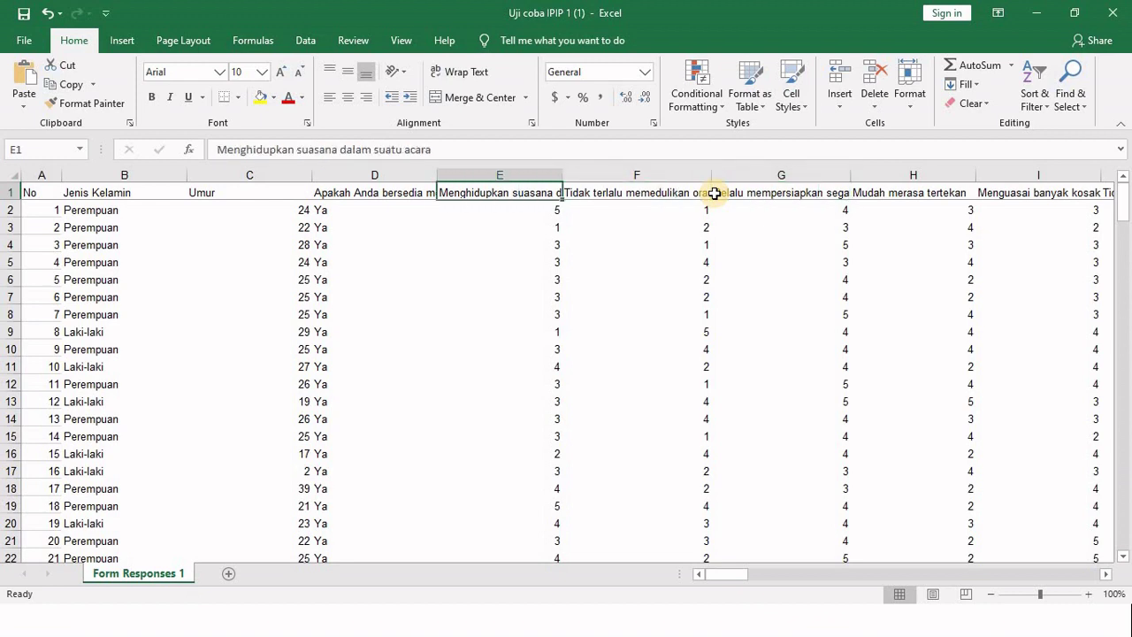
pyautogui.write('ipi')
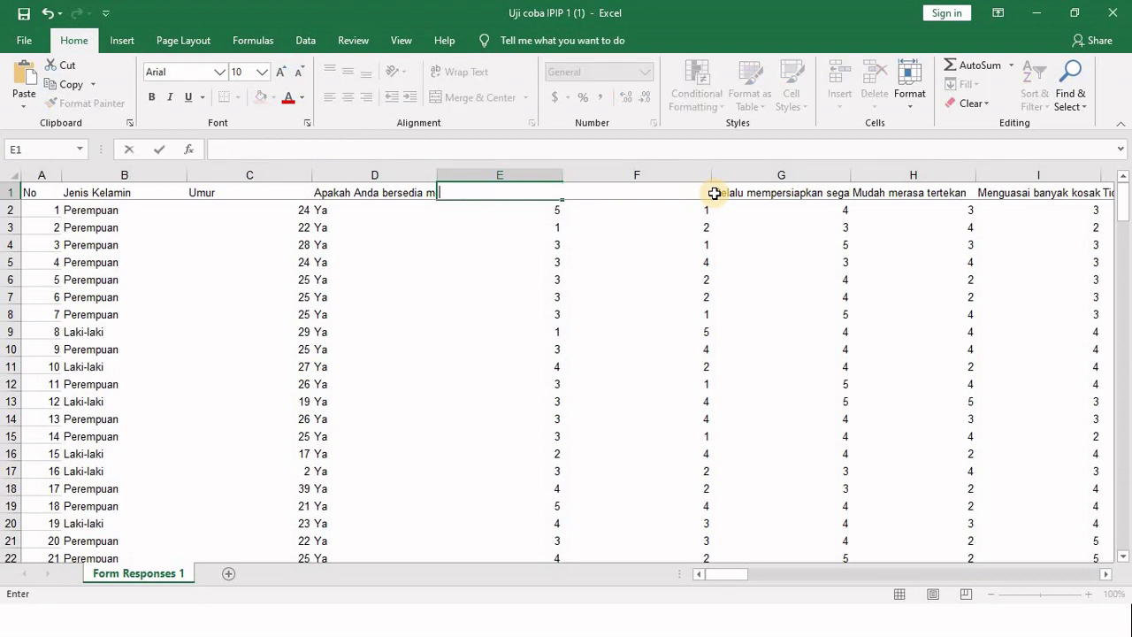
pyautogui.write('1')
pyautogui.press('Tab')
pyautogui.write('IP2')
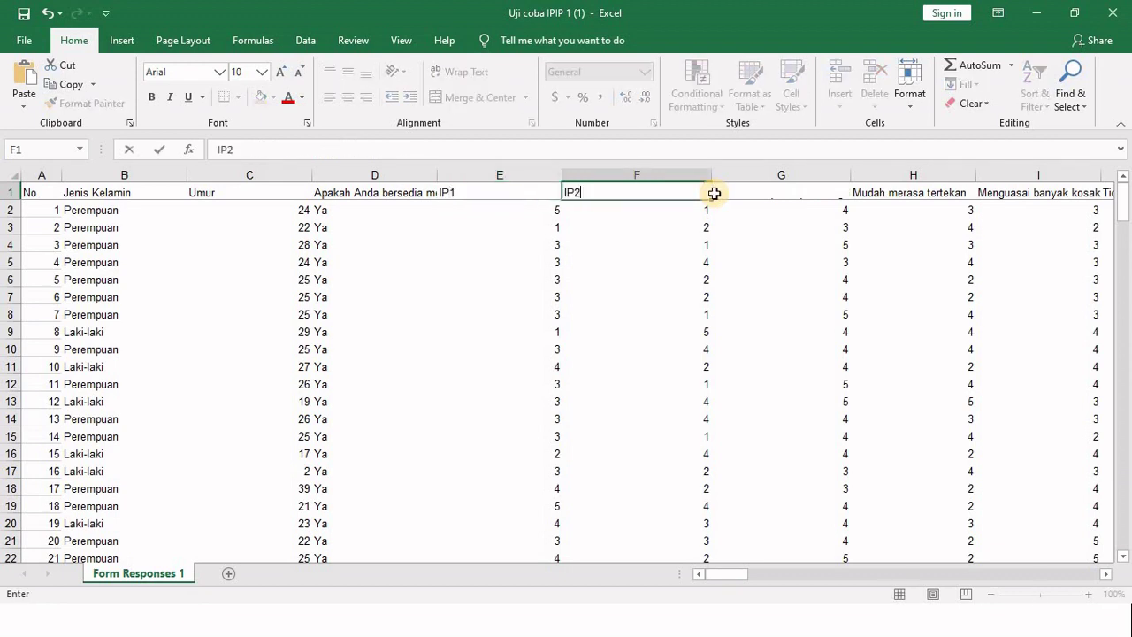
pyautogui.press('Tab')
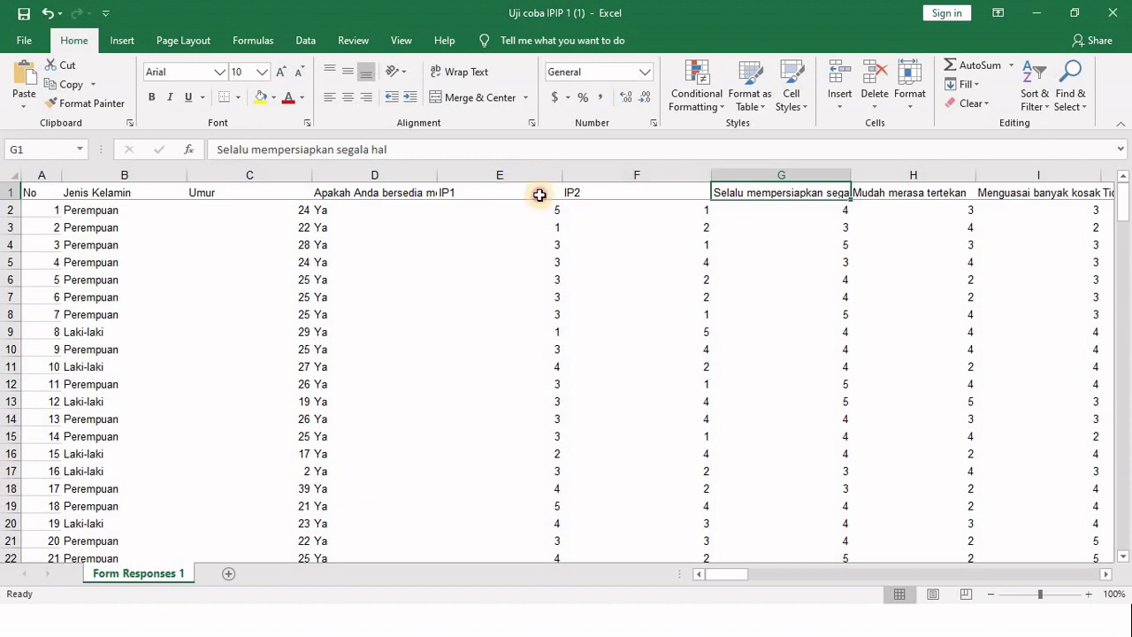
pyautogui.moveTo(536, 189); pyautogui.dragTo(375, 143)
pyautogui.moveTo(665, 160); pyautogui.dragTo(670, 159)
# Step: Replace the numbered emotion item headings in BC1 to BV1 with PN1 to PN20, entering the first two codes and filling across
pyautogui.click(762, 196)
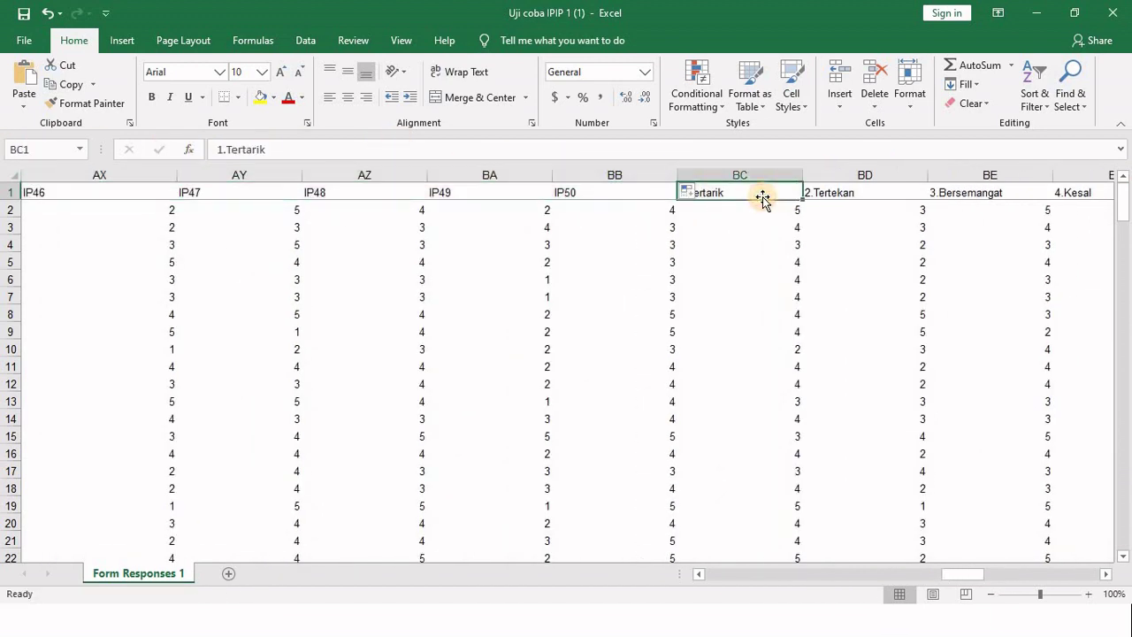
pyautogui.write('PN1')
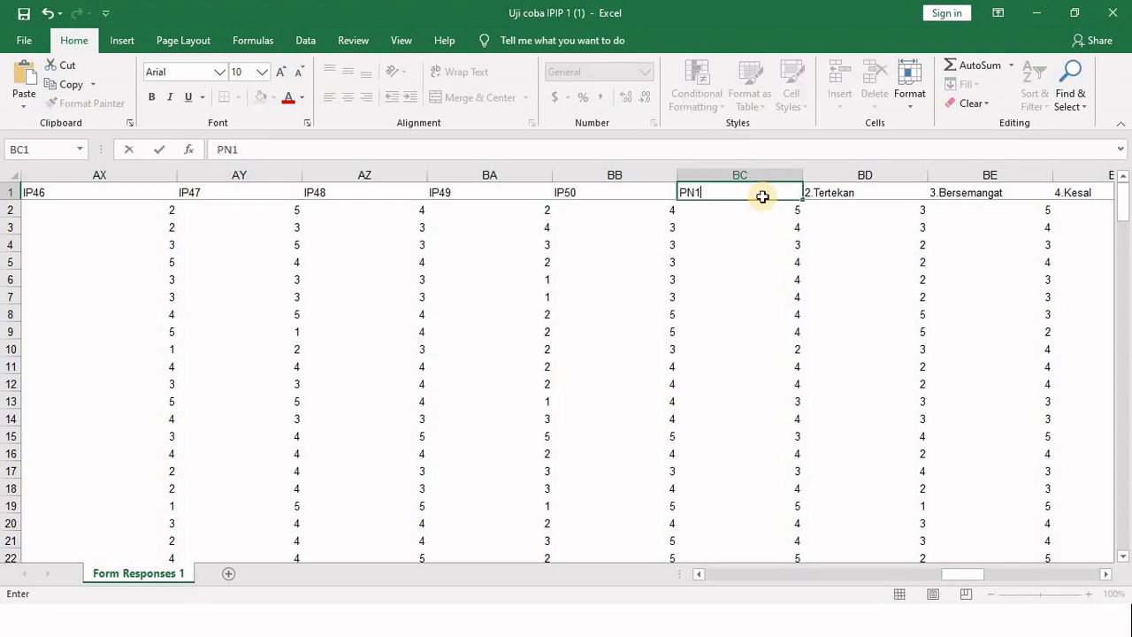
pyautogui.press('Tab')
pyautogui.write('PN')
pyautogui.press('Tab')
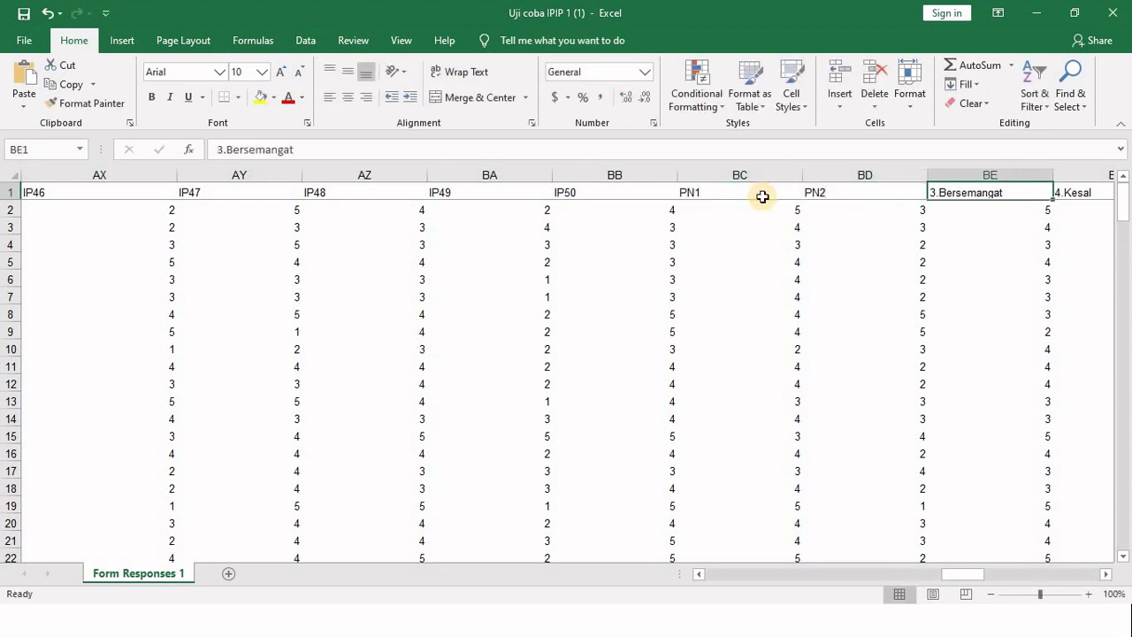
pyautogui.moveTo(790, 196); pyautogui.dragTo(837, 190)
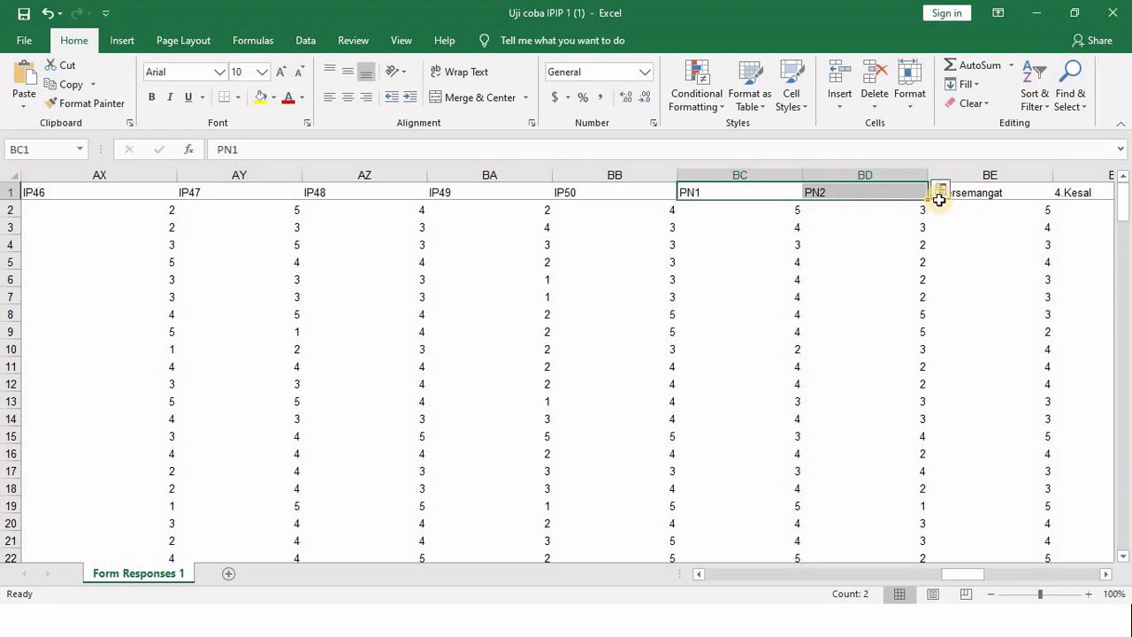
pyautogui.moveTo(929, 198); pyautogui.dragTo(372, 190)
# Step: Narrow all item columns from E to BV together to suit their short code headings
pyautogui.moveTo(609, 199); pyautogui.dragTo(478, 179)
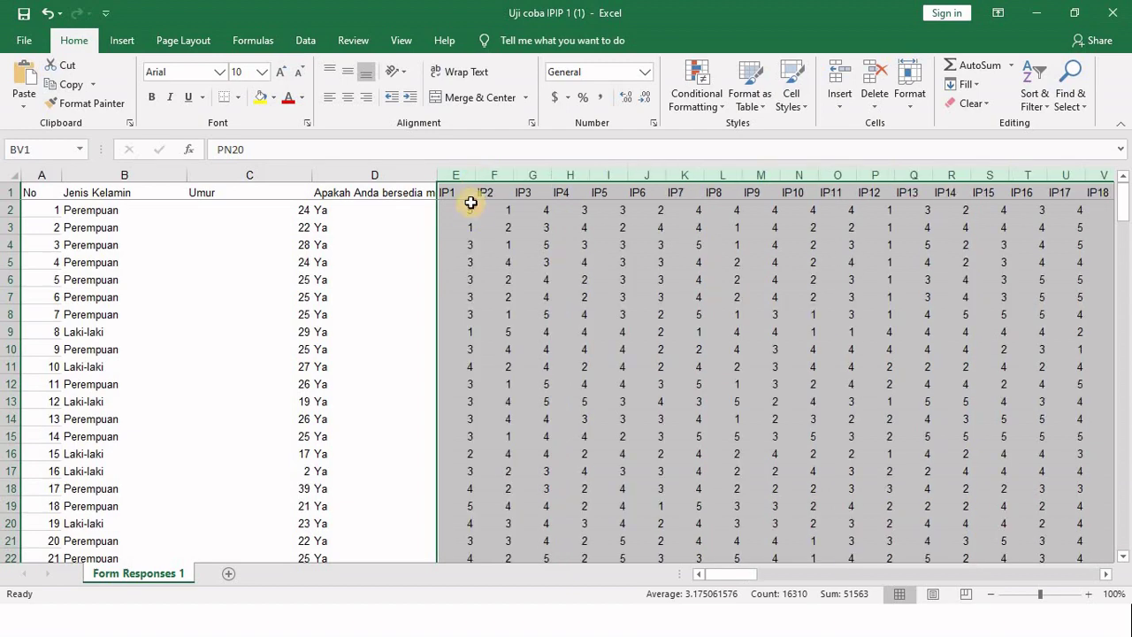
pyautogui.click(470, 202)
pyautogui.click(575, 246)
# Step: Review the coded IP and PN item columns across the sheet, moving along row 2
pyautogui.press('Up')
pyautogui.press('Up')
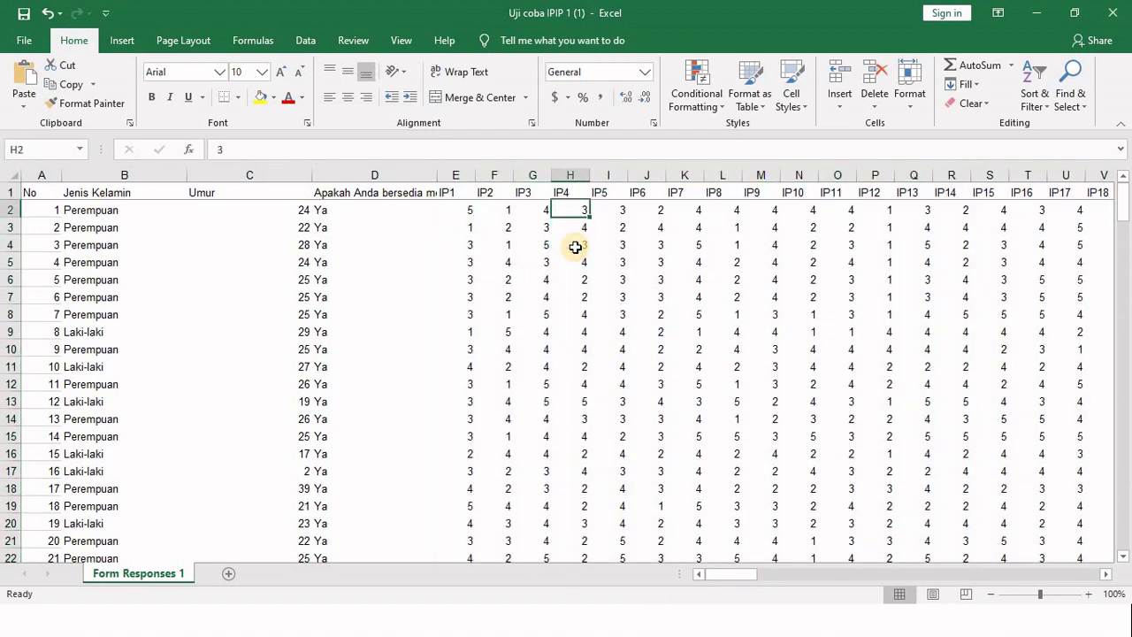
pyautogui.hotkey('ctrl', 'Right')
pyautogui.press('Left')
pyautogui.press('Left')
pyautogui.press('Left')
pyautogui.press('Left')
pyautogui.press('Left')
pyautogui.press('Left')
pyautogui.press('Left')
pyautogui.press('Left')
pyautogui.press('Left')
pyautogui.press('Left')
pyautogui.press('Left')
pyautogui.press('Left')
pyautogui.press('Left')
pyautogui.press('Left')
pyautogui.press('Left')
pyautogui.press('Left')
pyautogui.press('Left')
pyautogui.press('Left')
pyautogui.press('Left')
pyautogui.press('Left')
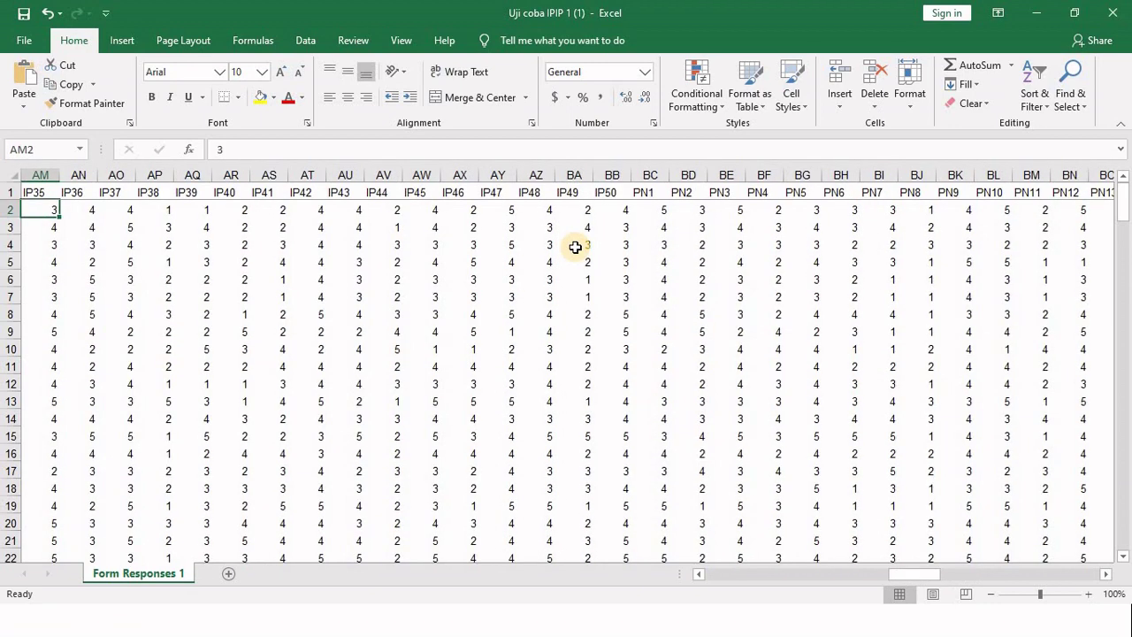
# Step: Review the remaining coded item columns along row 2 up to PN20, and return toward the end of the IP items
pyautogui.press('Right')
pyautogui.press('Right')
pyautogui.press('Right')
pyautogui.press('Right')
pyautogui.press('Right')
pyautogui.press('Right')
pyautogui.press('Right')
pyautogui.press('Right')
pyautogui.press('Right')
pyautogui.press('Right')
pyautogui.press('Right')
pyautogui.press('Right')
pyautogui.press('Right')
pyautogui.press('Right')
pyautogui.press('Right')
pyautogui.press('Right')
pyautogui.press('Right')
pyautogui.press('Right')
pyautogui.press('Right')
pyautogui.press('Right')
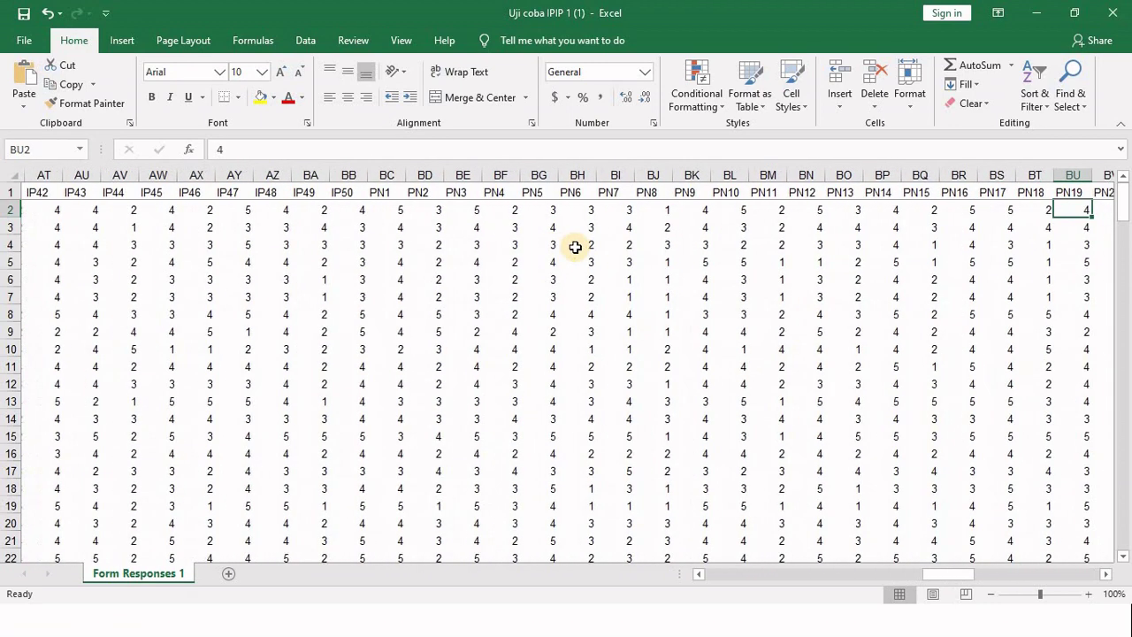
pyautogui.press('Right')
pyautogui.press('Right')
pyautogui.press('Right')
pyautogui.press('Left')
pyautogui.press('Left')
pyautogui.press('Left')
pyautogui.press('Left')
pyautogui.press('Left')
pyautogui.press('Left')
pyautogui.press('Left')
pyautogui.press('Left')
pyautogui.press('Left')
pyautogui.press('Left')
pyautogui.press('Left')
pyautogui.press('Left')
pyautogui.press('Left')
pyautogui.press('Left')
pyautogui.press('Left')
pyautogui.press('Left')
pyautogui.press('Left')
pyautogui.press('Left')
pyautogui.press('Left')
pyautogui.press('Left')
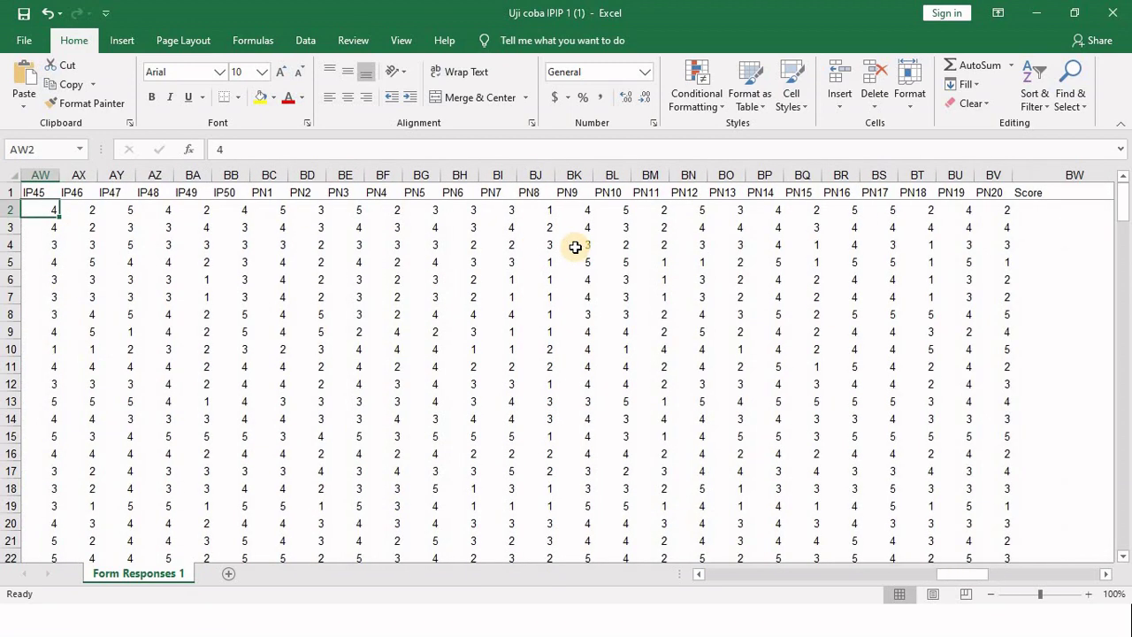
# Step: Fill the emotion item columns BC to BV, PN1 to PN20, with yellow
pyautogui.click(267, 175)
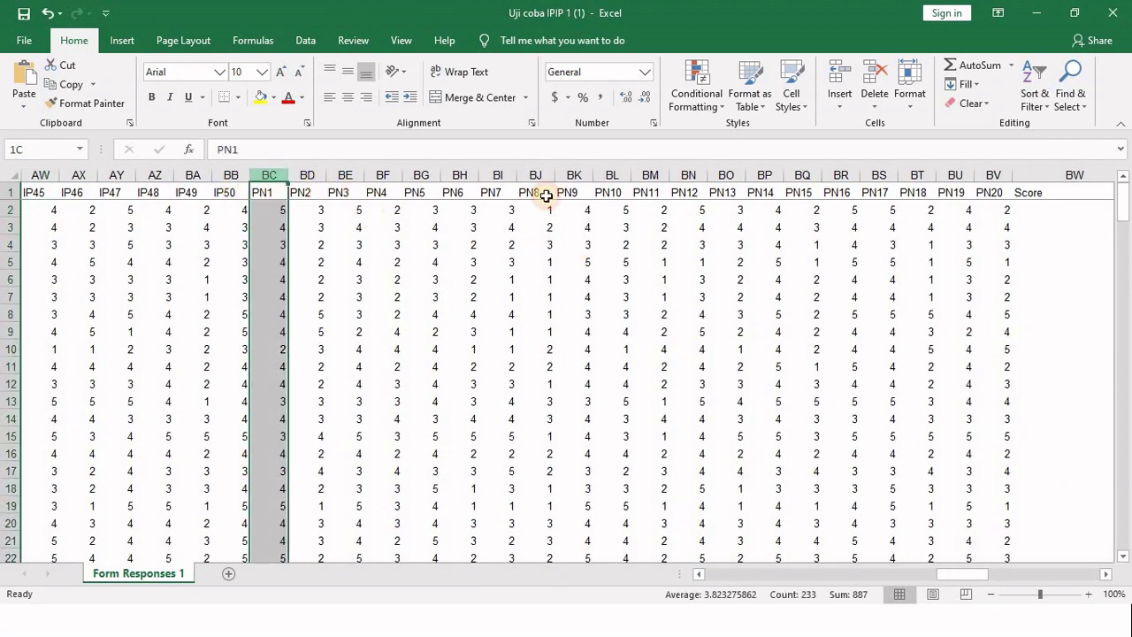
pyautogui.hotkey('shift', 'Right')
pyautogui.hotkey('shift', 'Right')
pyautogui.hotkey('shift', 'Right')
pyautogui.hotkey('shift', 'Right')
pyautogui.hotkey('shift', 'Right')
pyautogui.hotkey('shift', 'Right')
pyautogui.hotkey('shift', 'Right')
pyautogui.hotkey('shift', 'Right')
pyautogui.hotkey('shift', 'Right')
pyautogui.hotkey('shift', 'Right')
pyautogui.hotkey('shift', 'Right')
pyautogui.hotkey('shift', 'Right')
pyautogui.hotkey('shift', 'Right')
pyautogui.hotkey('shift', 'Right')
pyautogui.hotkey('shift', 'Right')
pyautogui.hotkey('shift', 'Right')
pyautogui.hotkey('shift', 'Right')
pyautogui.hotkey('shift', 'Right')
pyautogui.hotkey('shift', 'Right')
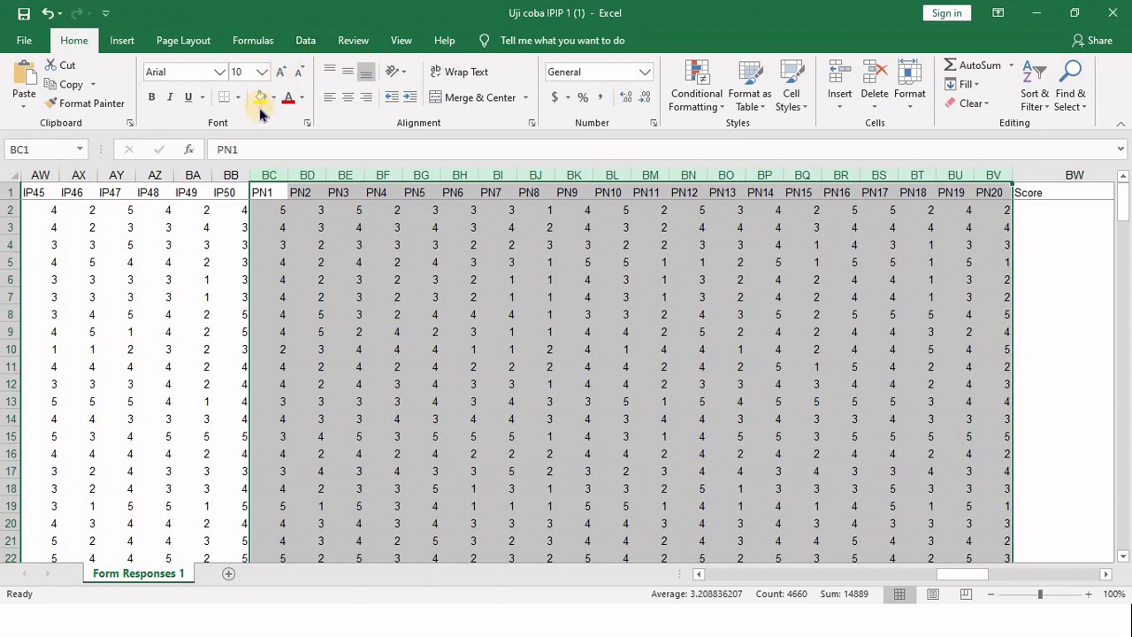
pyautogui.click(261, 99)
pyautogui.click(652, 296)
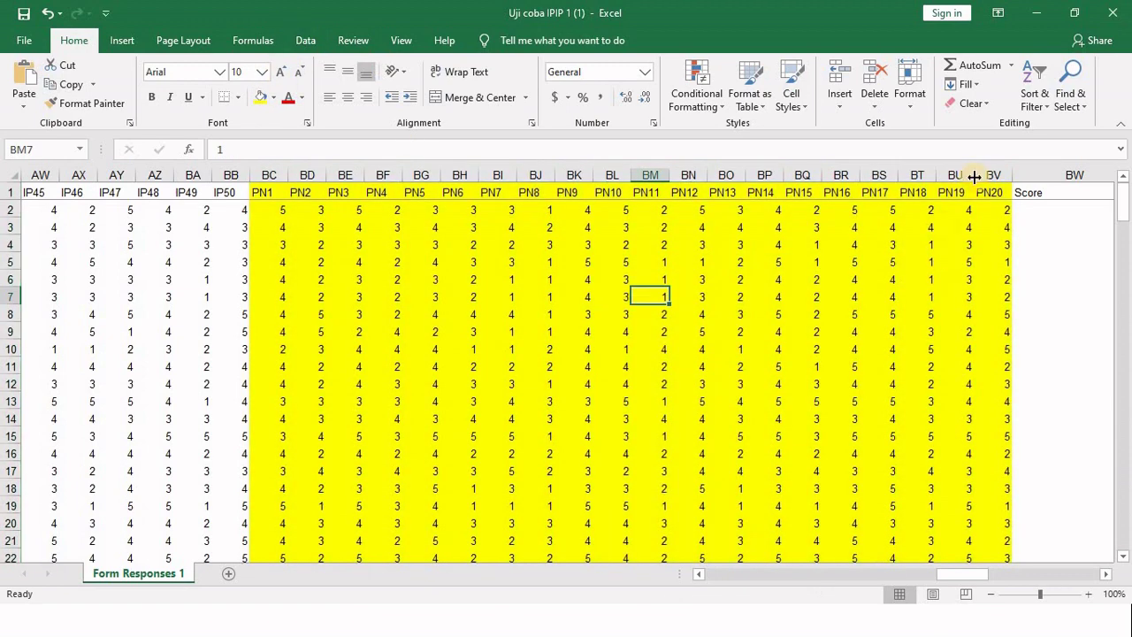
# Step: Clear the Score heading in cell BW1
pyautogui.click(1032, 192)
pyautogui.press('BackSpace')
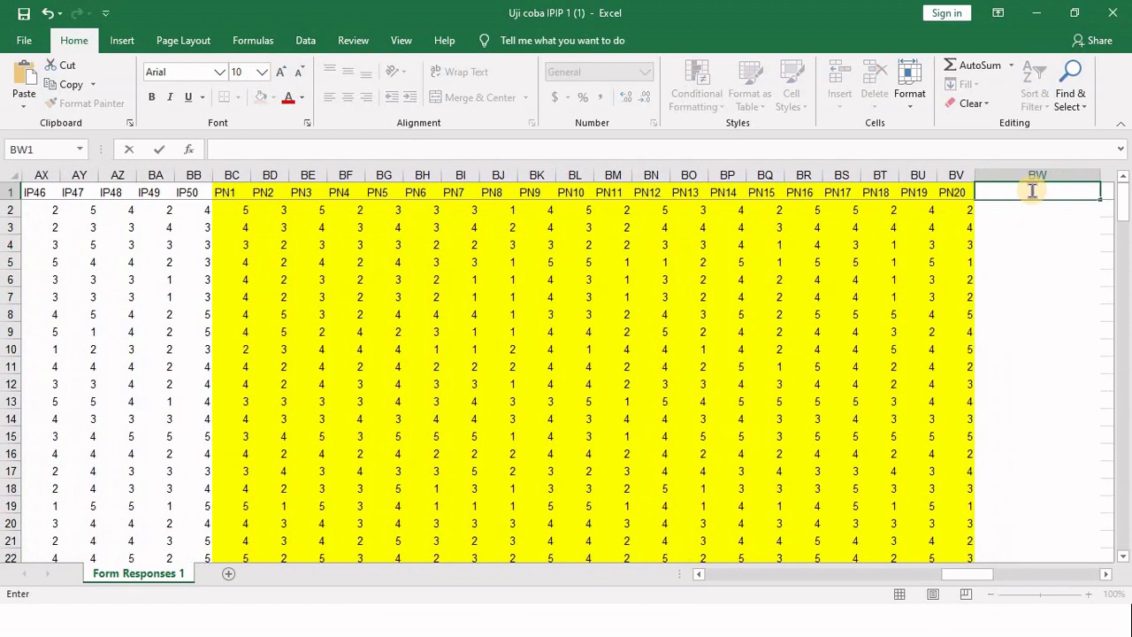
pyautogui.press('Return')
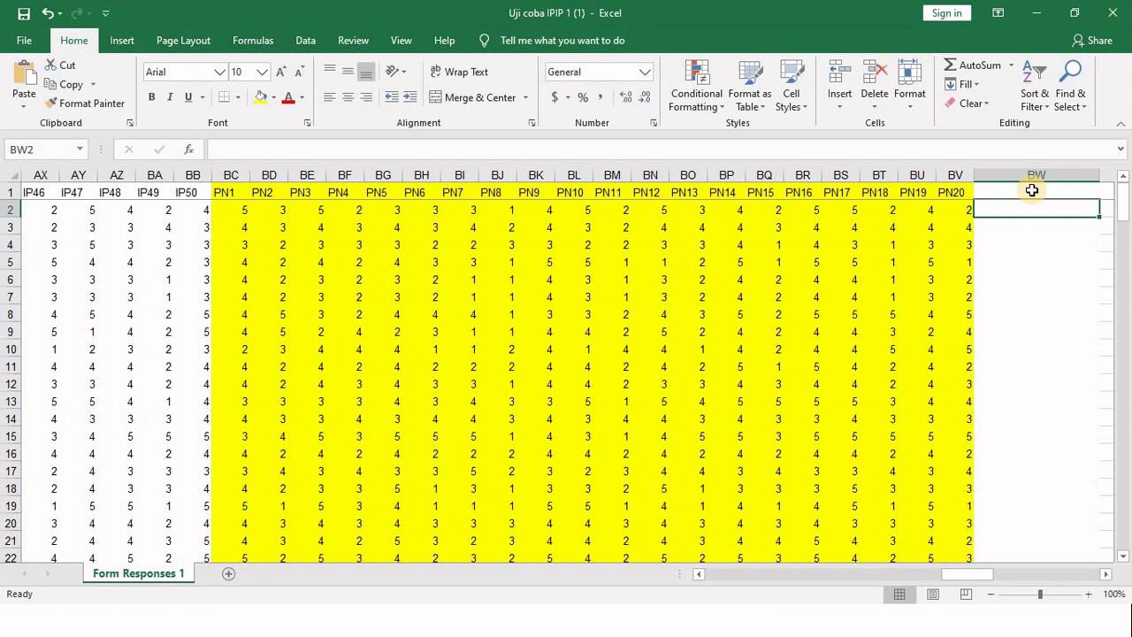
pyautogui.click(1032, 191)
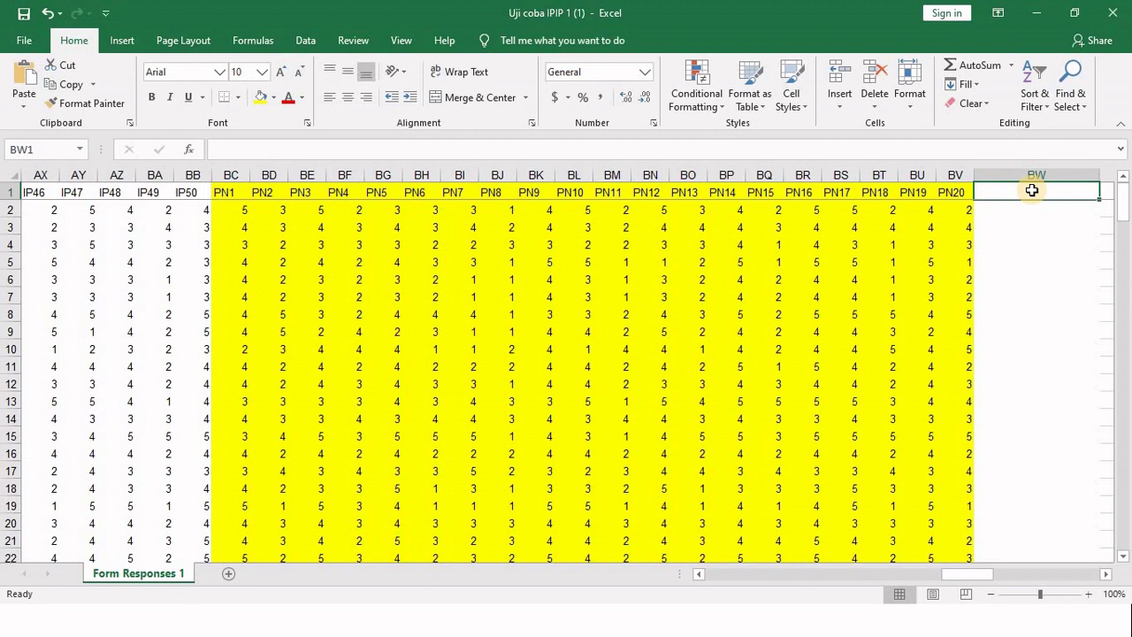
# Step: Review the coded headings along row 1 from the last PN item back to the Umur column
pyautogui.press('Left')
pyautogui.press('Left')
pyautogui.press('Left')
pyautogui.press('Left')
pyautogui.press('Left')
pyautogui.press('Left')
pyautogui.press('Left')
pyautogui.press('Left')
pyautogui.press('Left')
pyautogui.press('Left')
pyautogui.press('Left')
pyautogui.press('Left')
pyautogui.press('Left')
pyautogui.press('Left')
pyautogui.press('Left')
pyautogui.press('Left')
pyautogui.press('Left')
pyautogui.press('Left')
pyautogui.press('Left')
pyautogui.press('Left')
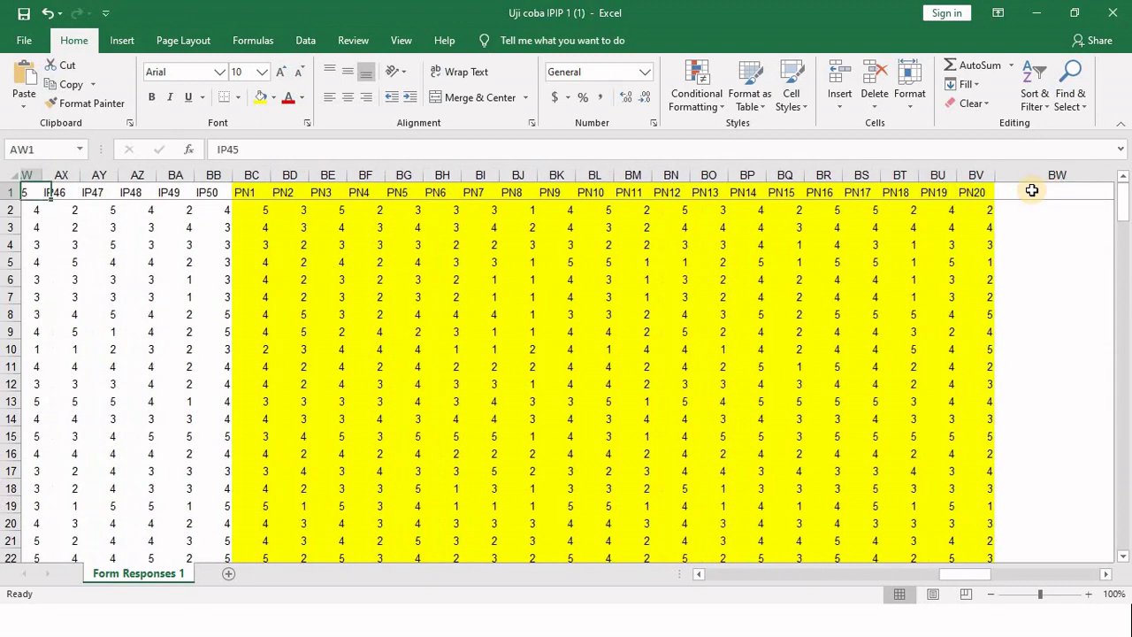
pyautogui.press('Left')
pyautogui.press('Left')
pyautogui.press('Left')
pyautogui.press('Left')
pyautogui.press('Left')
pyautogui.press('Left')
pyautogui.press('Left')
pyautogui.press('Left')
pyautogui.press('Left')
pyautogui.press('Left')
pyautogui.press('Left')
pyautogui.press('Left')
pyautogui.press('Left')
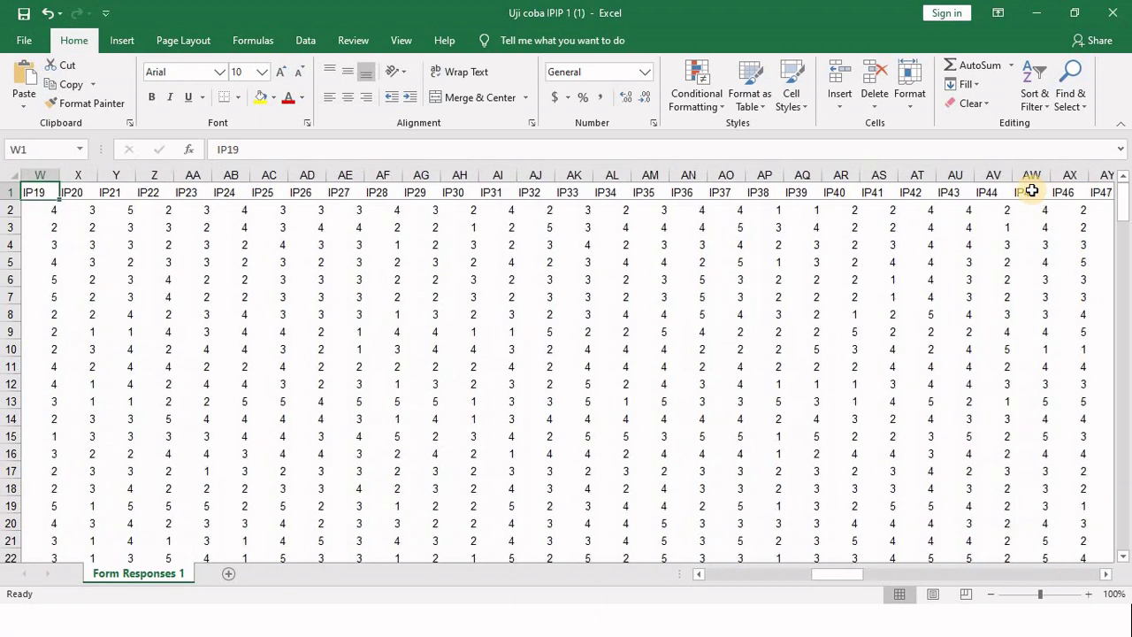
pyautogui.press('Left')
pyautogui.press('Left')
pyautogui.press('Left')
pyautogui.press('Left')
pyautogui.press('Left')
pyautogui.press('Left')
pyautogui.press('Left')
pyautogui.press('Left')
pyautogui.press('Left')
pyautogui.press('Left')
pyautogui.press('Left')
pyautogui.press('Left')
pyautogui.press('Left')
pyautogui.press('Left')
pyautogui.press('Left')
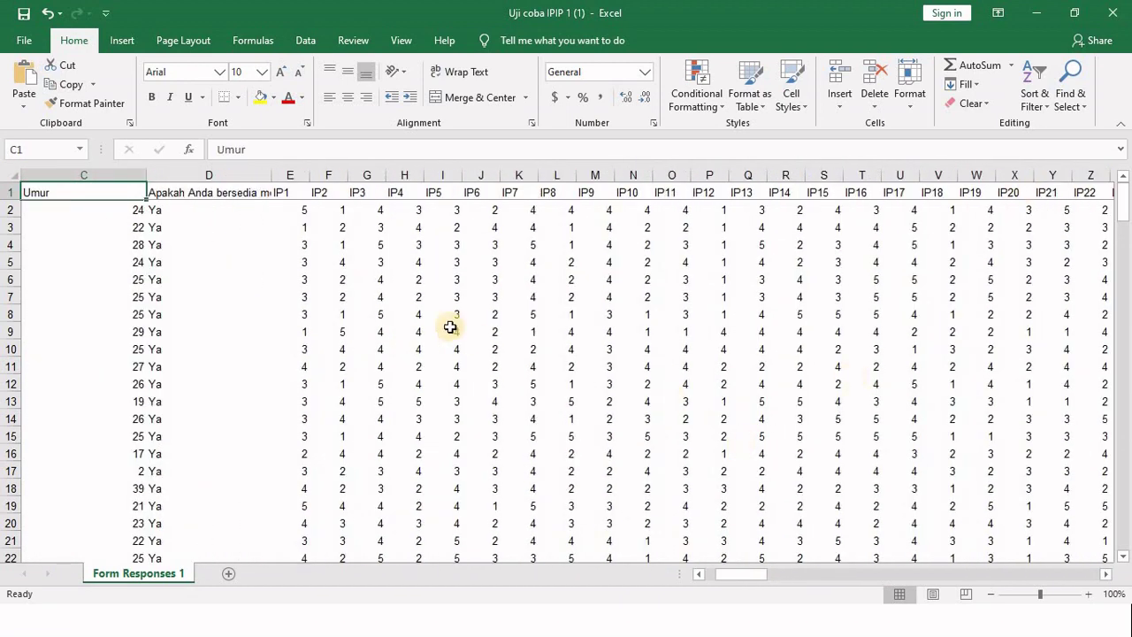
# Step: Switch to the IPIP-BFM-50 document in Word and examine the scoring guide's dimensions and the Extraversion items, especially the negative ones
pyautogui.hotkey('alt', 'Tab')
pyautogui.hotkey('alt', 'Tab')
pyautogui.hotkey('alt', 'Tab')
pyautogui.hotkey('alt', 'Tab')
pyautogui.hotkey('alt', 'Tab')
pyautogui.hotkey('alt', 'Tab')
pyautogui.hotkey('alt', 'Tab')
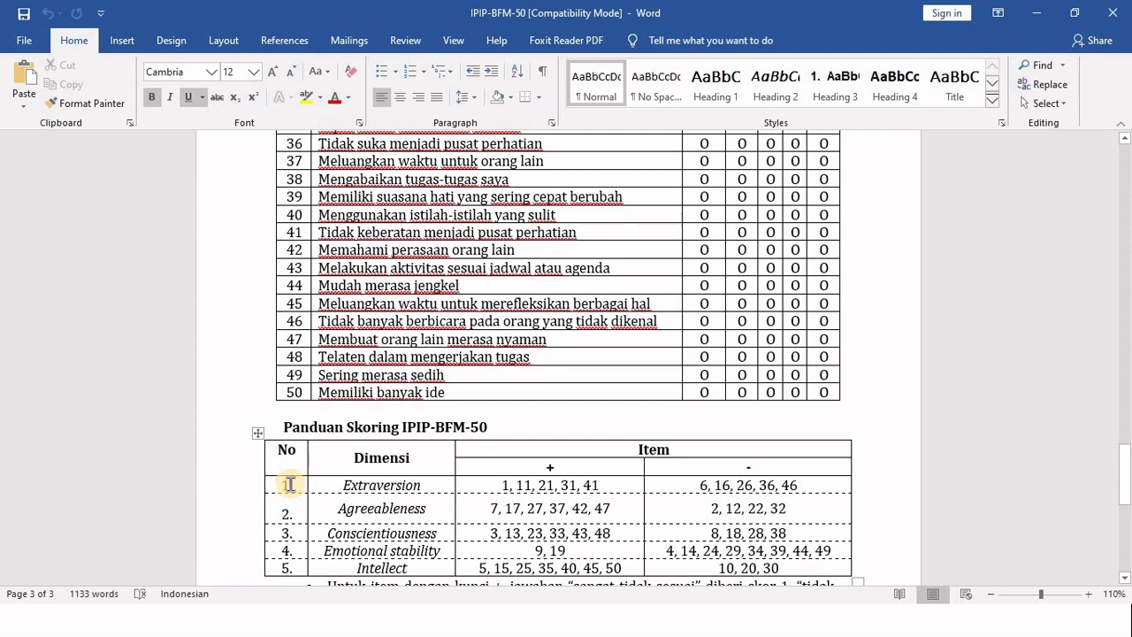
pyautogui.moveTo(333, 486); pyautogui.dragTo(407, 566)
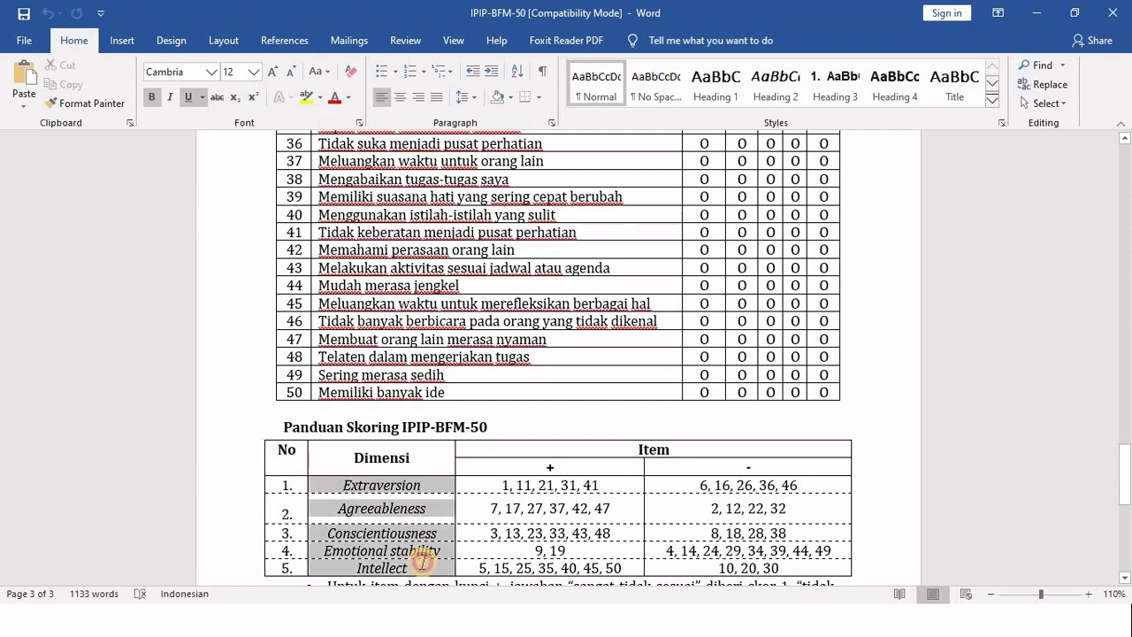
pyautogui.click(349, 484)
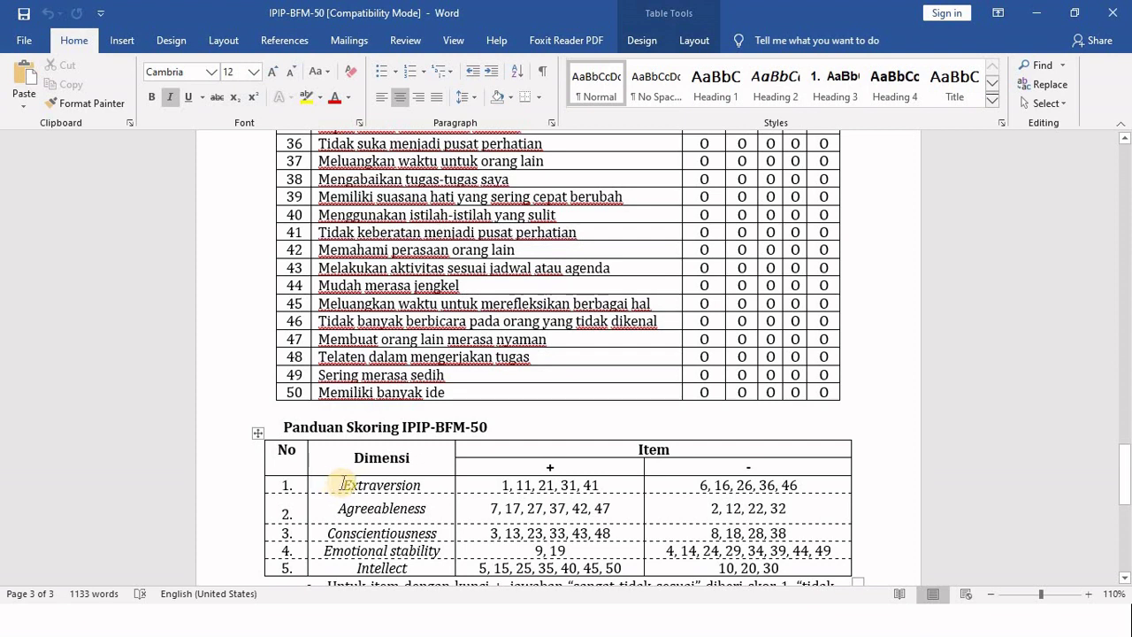
pyautogui.moveTo(347, 484); pyautogui.dragTo(786, 475)
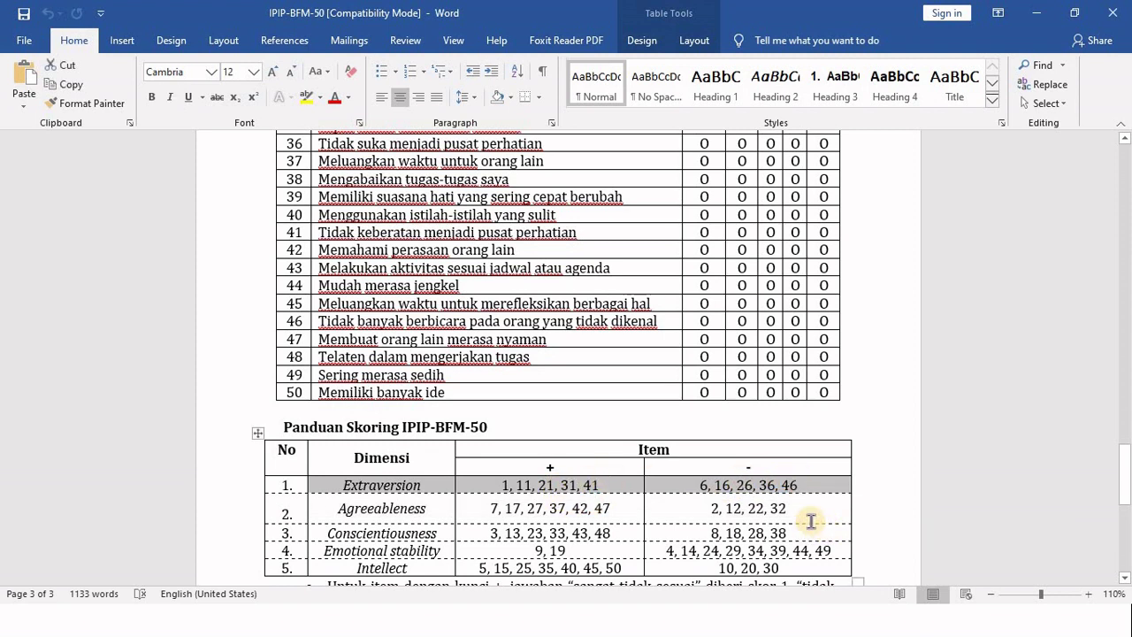
pyautogui.moveTo(729, 485); pyautogui.dragTo(809, 485)
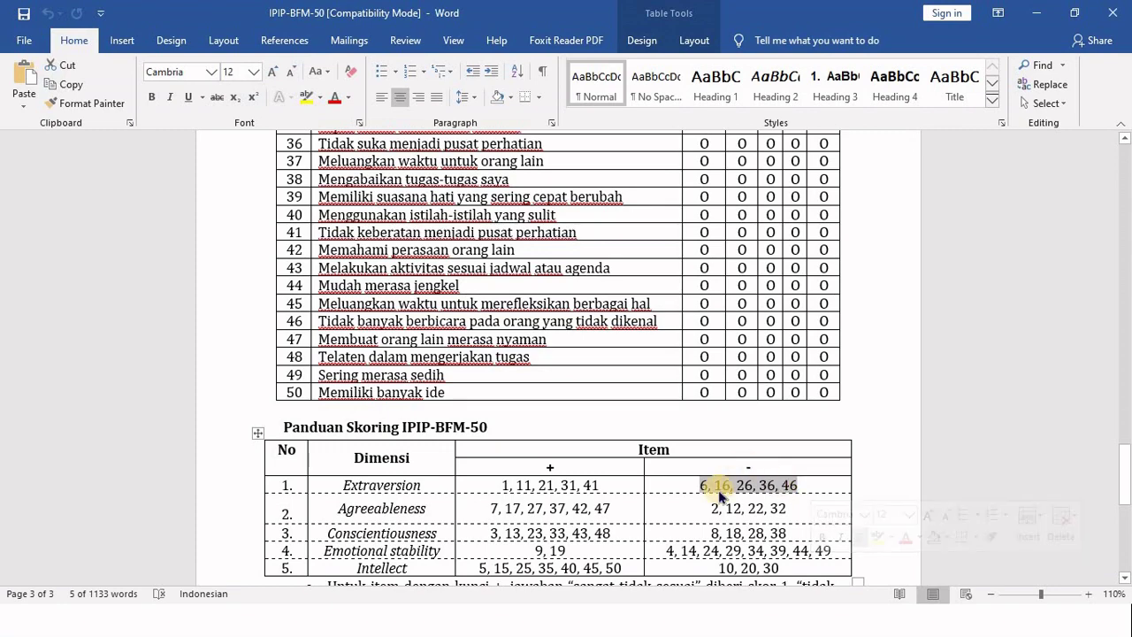
# Step: Check the wording of the negative Extraversion items in the questionnaire, and recheck their numbers in the scoring guide
pyautogui.scroll(12, 584, 367)
pyautogui.scroll(2, 497, 352)
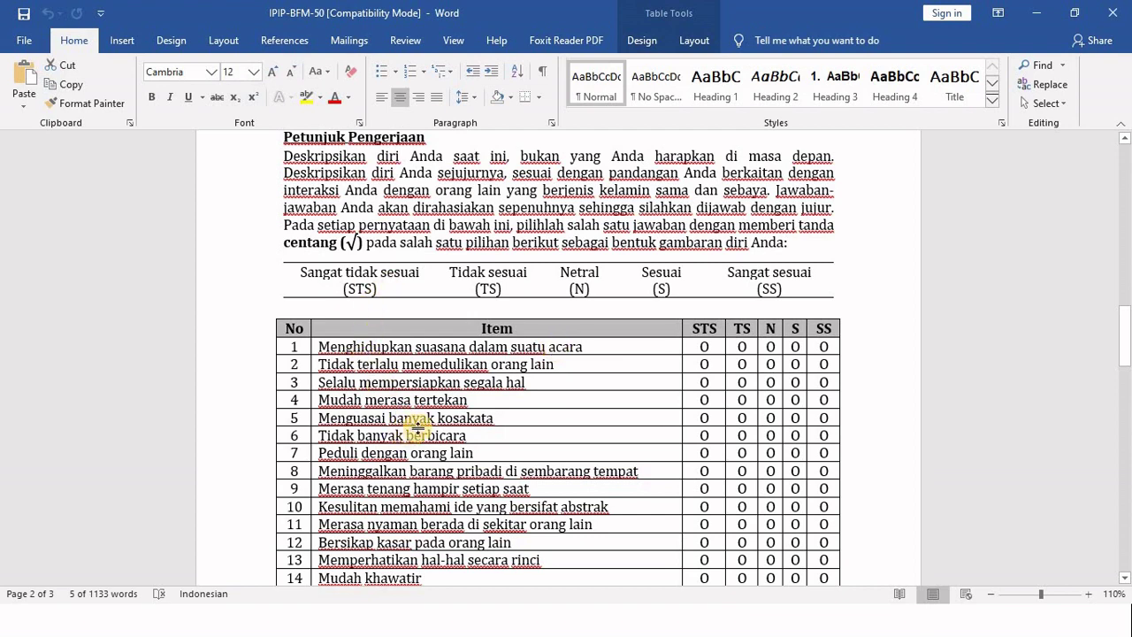
pyautogui.scroll(-15, 425, 424)
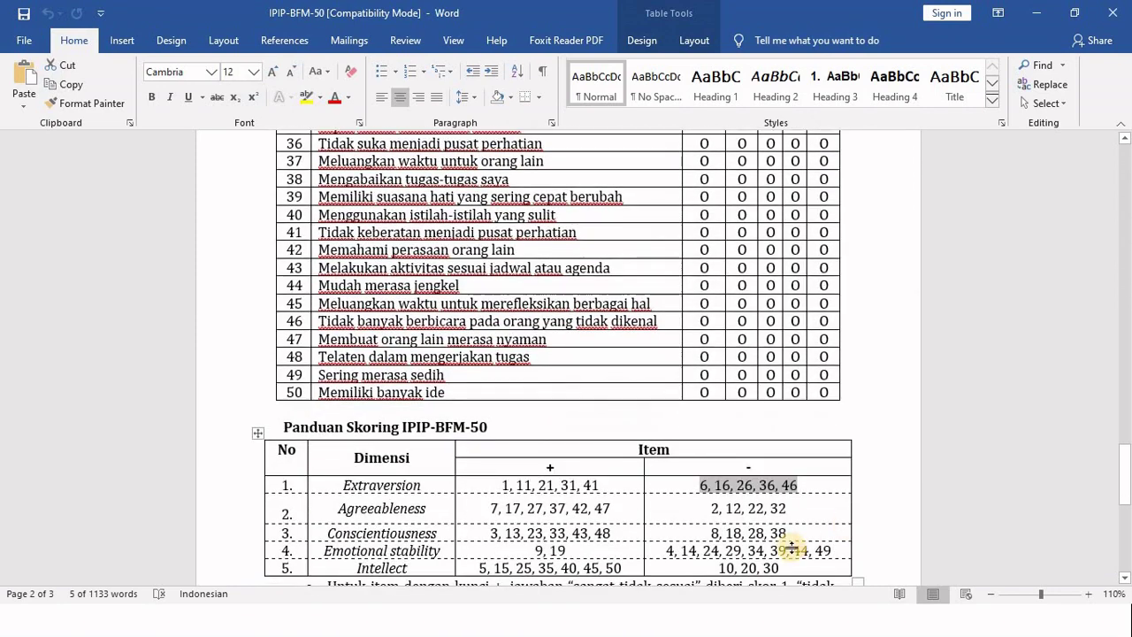
pyautogui.moveTo(713, 492); pyautogui.dragTo(798, 486)
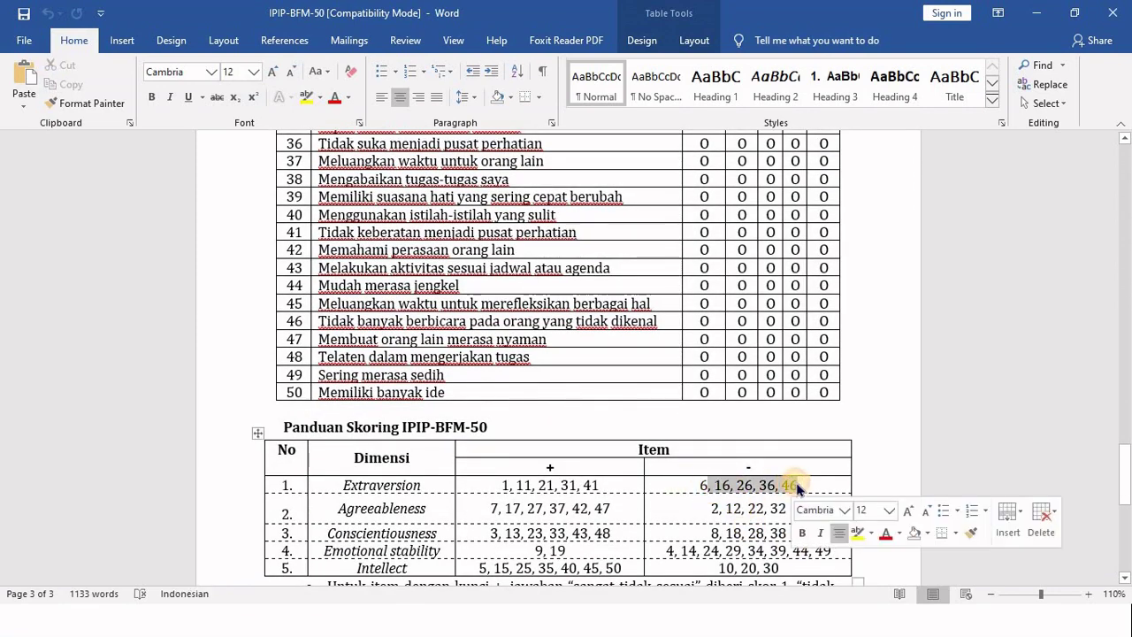
pyautogui.click(803, 484)
pyautogui.moveTo(698, 471); pyautogui.dragTo(698, 485)
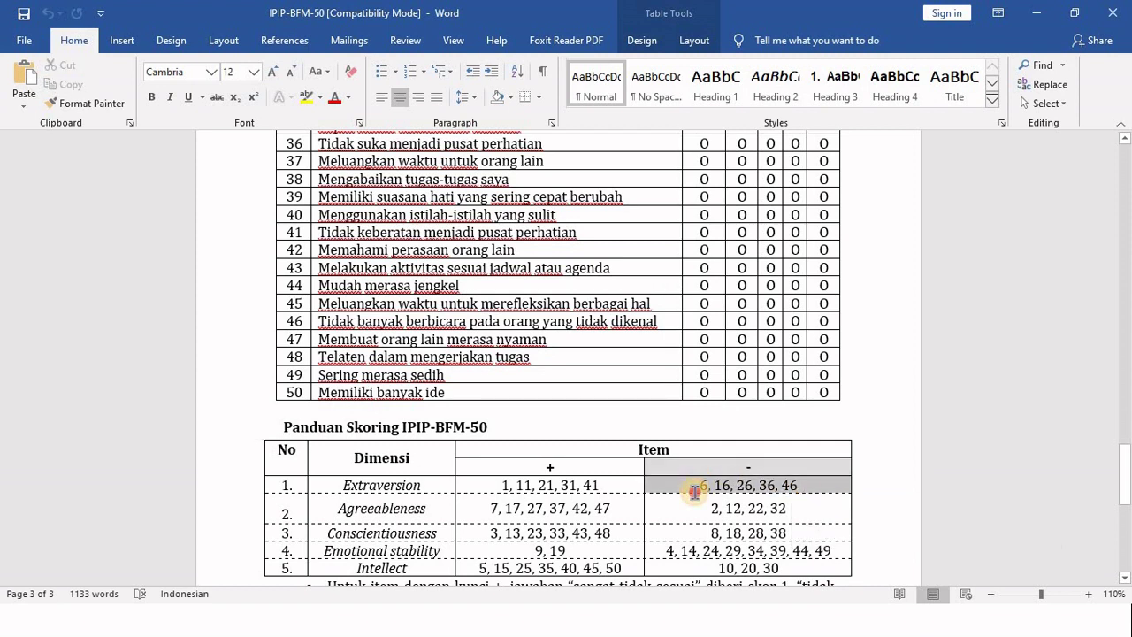
pyautogui.click(697, 485)
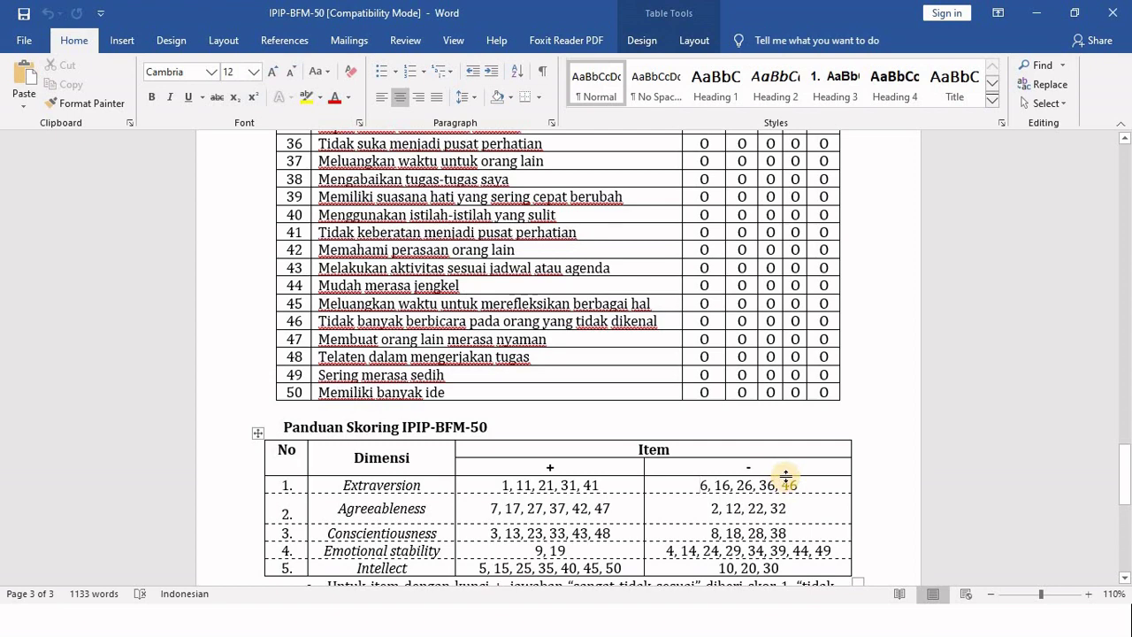
# Step: Switch back to the response workbook in Excel and apply a red font to the IP6 and IP16 columns
pyautogui.hotkey('alt', 'Tab')
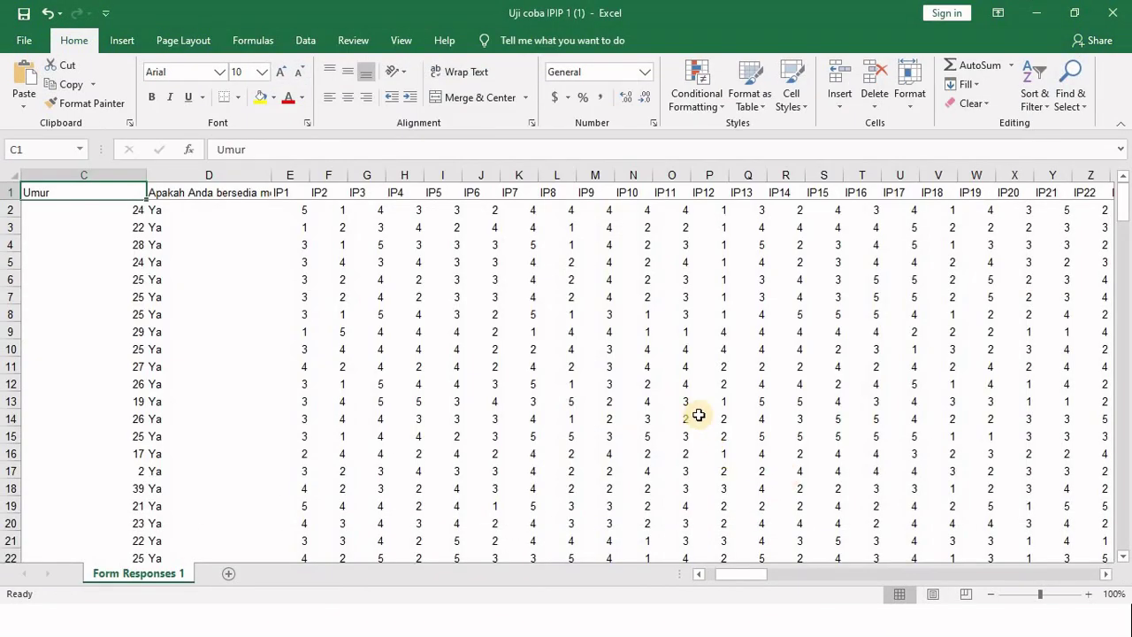
pyautogui.click(481, 174)
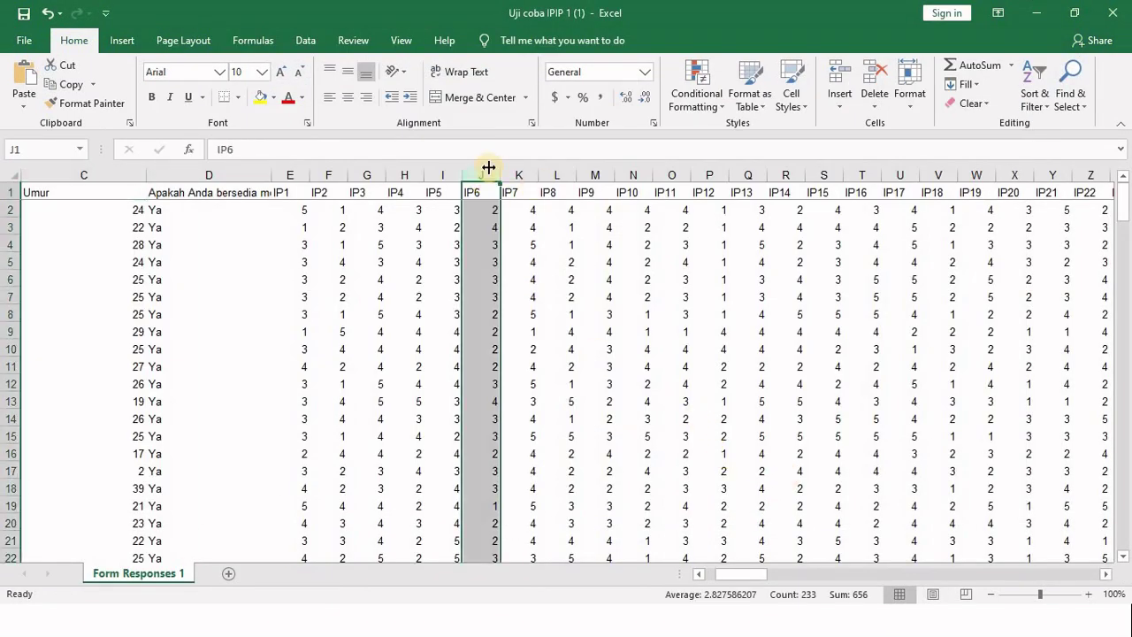
pyautogui.click(290, 101)
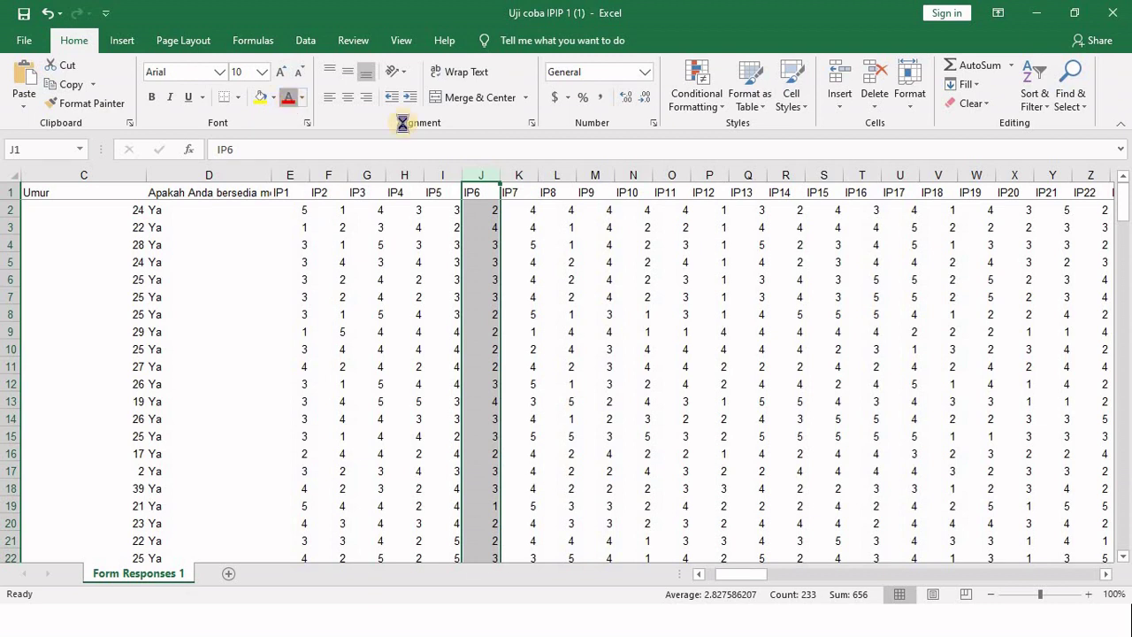
pyautogui.click(859, 175)
pyautogui.click(288, 99)
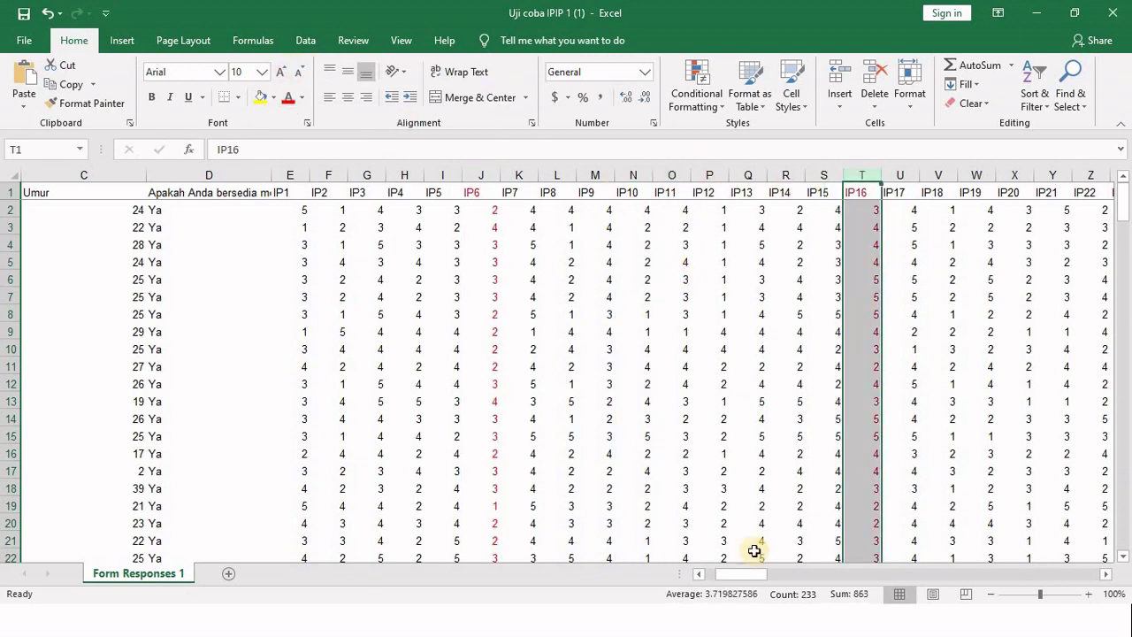
# Step: Apply the red font to the IP26, IP36 and IP46 columns as well
pyautogui.moveTo(776, 576); pyautogui.dragTo(800, 573)
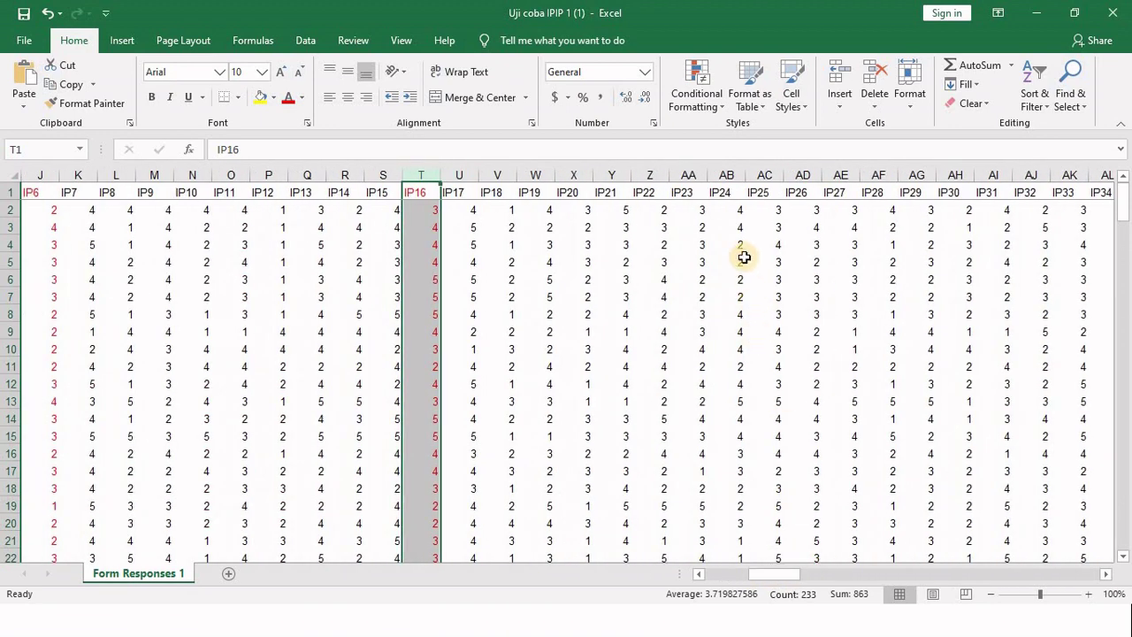
pyautogui.click(799, 175)
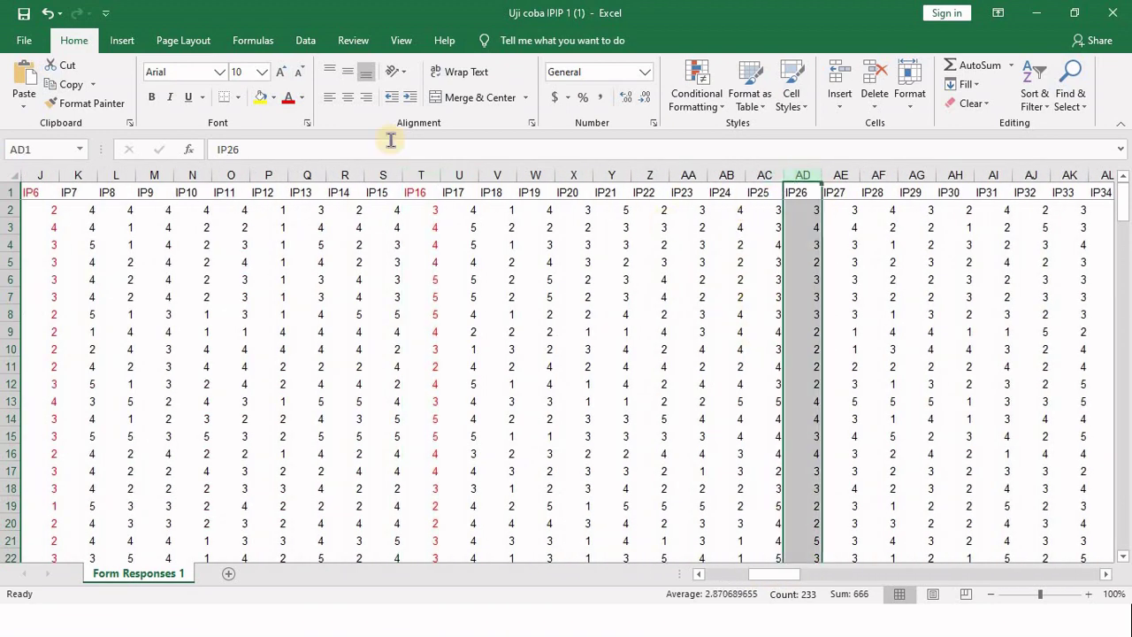
pyautogui.click(286, 105)
pyautogui.moveTo(795, 576); pyautogui.dragTo(851, 573)
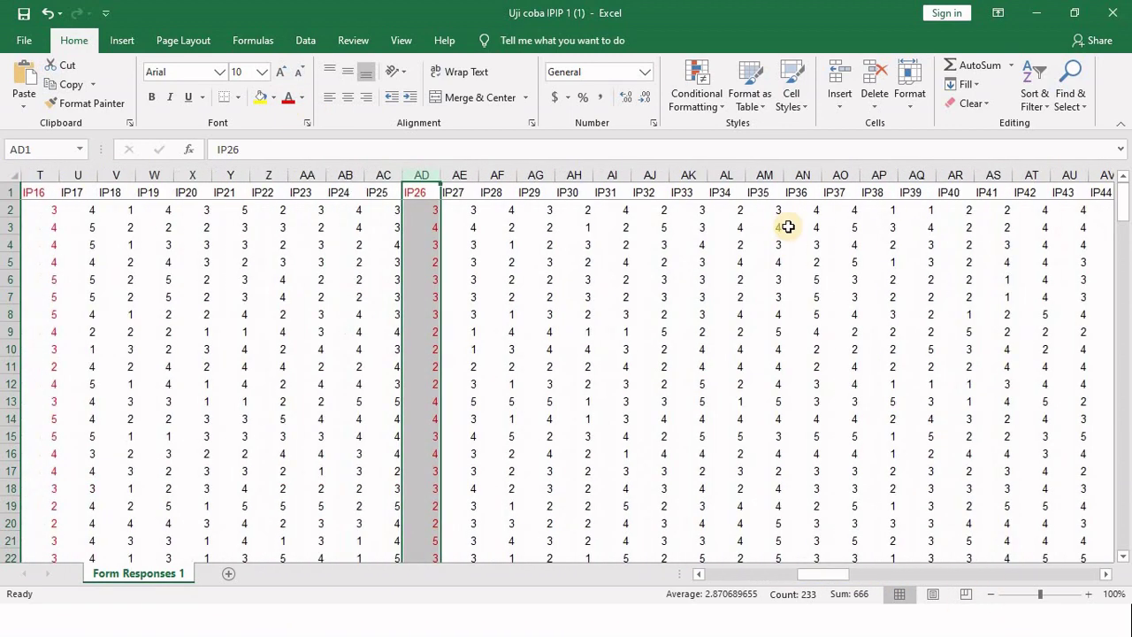
pyautogui.click(801, 175)
pyautogui.click(286, 95)
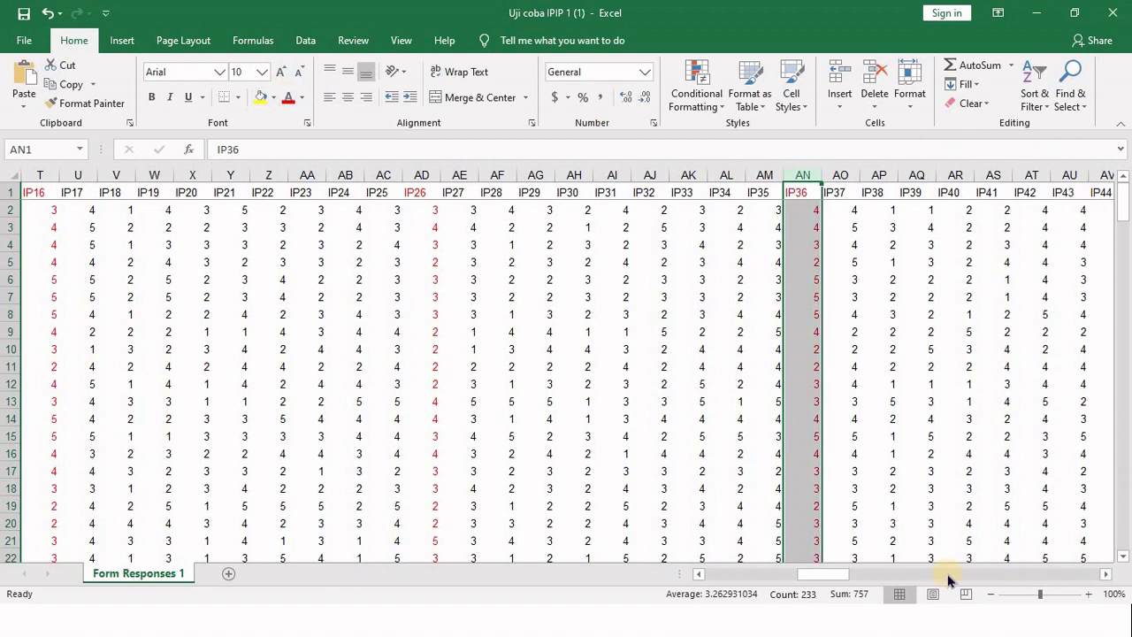
pyautogui.moveTo(840, 576); pyautogui.dragTo(878, 575)
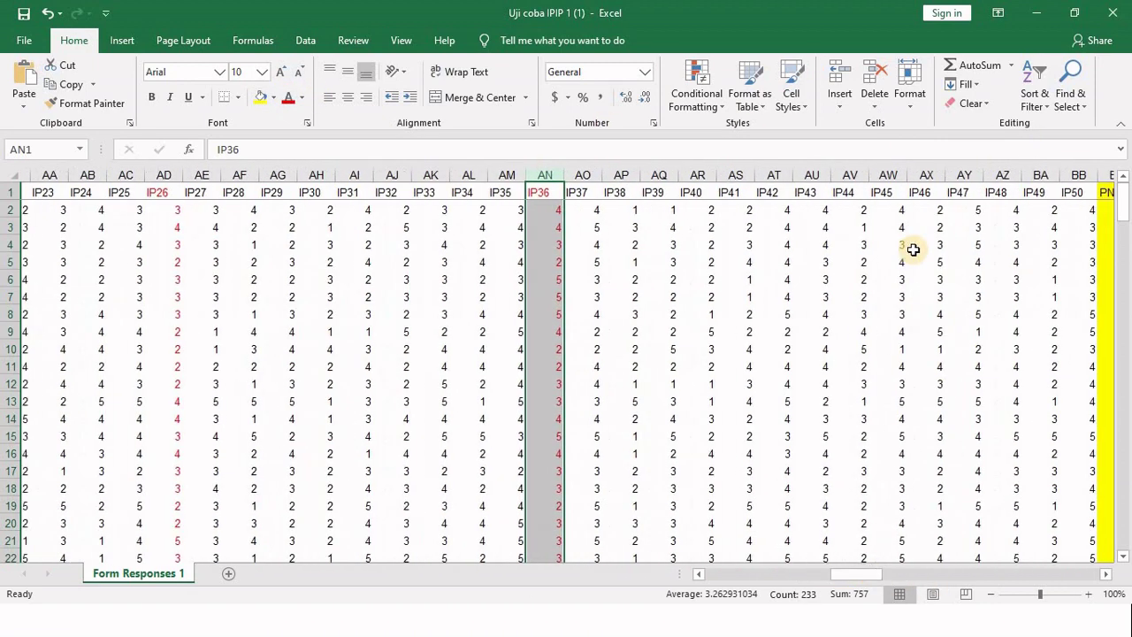
pyautogui.click(916, 175)
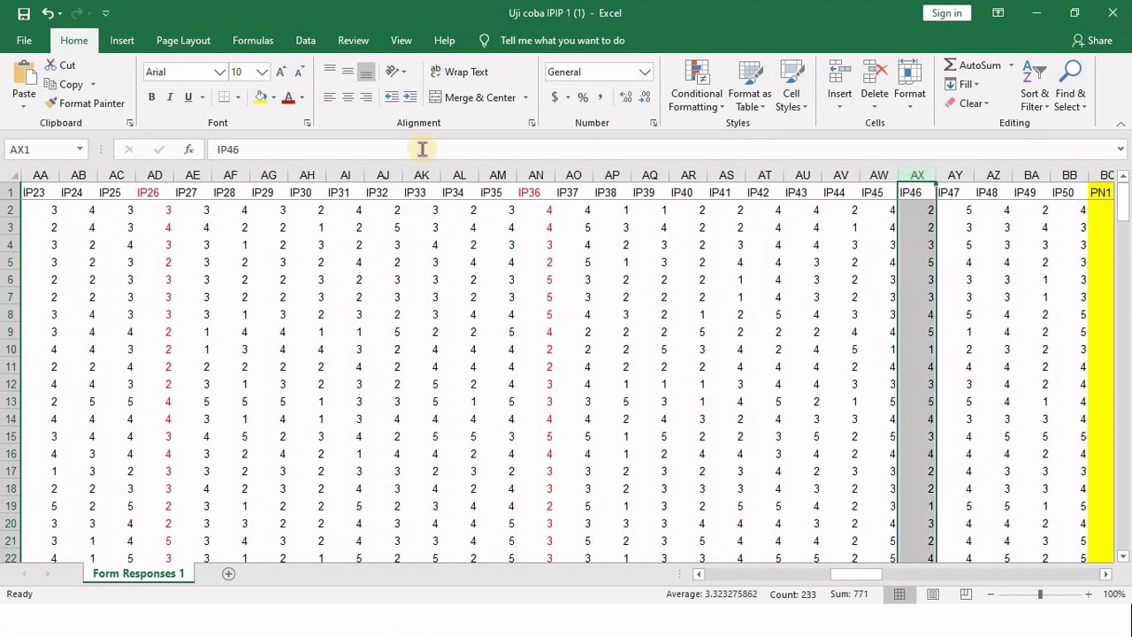
pyautogui.click(293, 103)
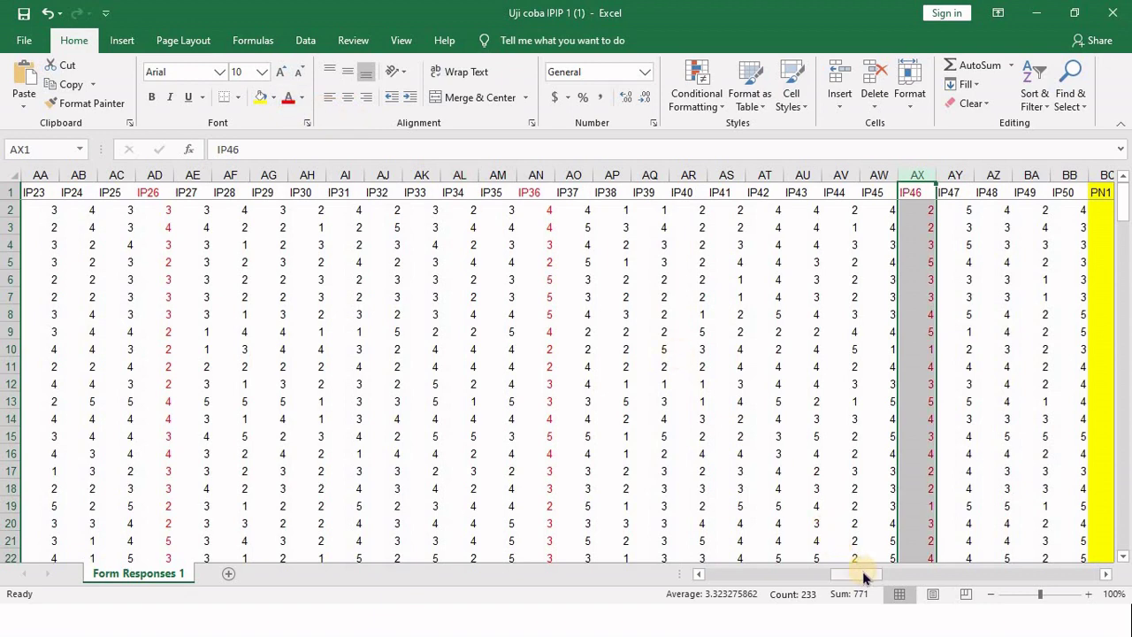
# Step: Select the red IP6, IP16, IP26, IP36 and IP46 columns together for reverse scoring
pyautogui.moveTo(864, 575); pyautogui.dragTo(694, 573)
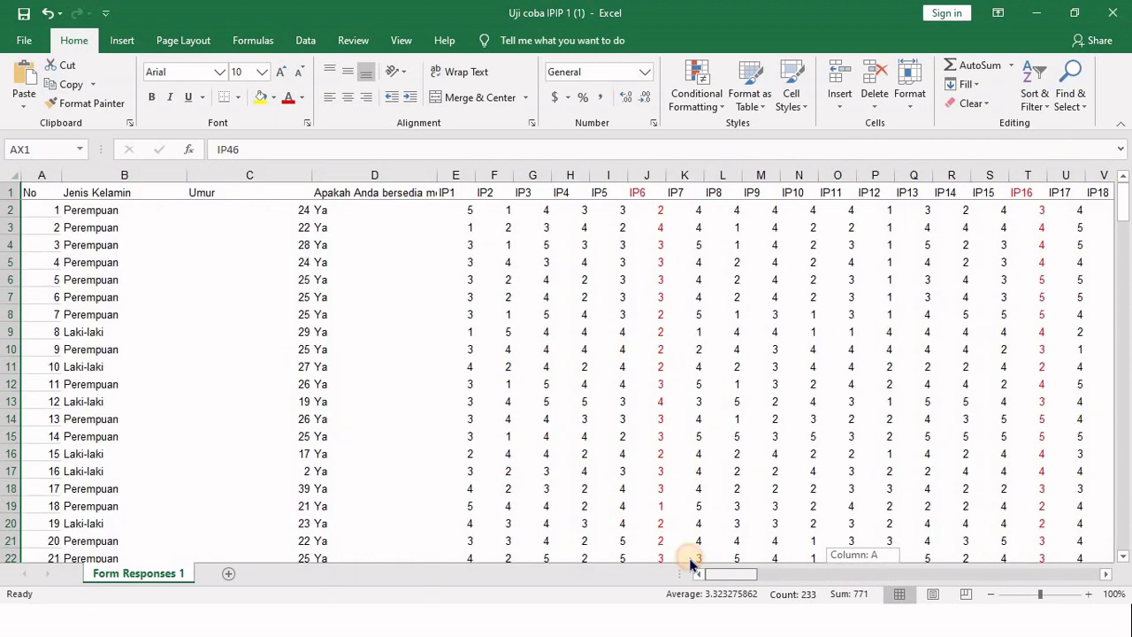
pyautogui.click(657, 210)
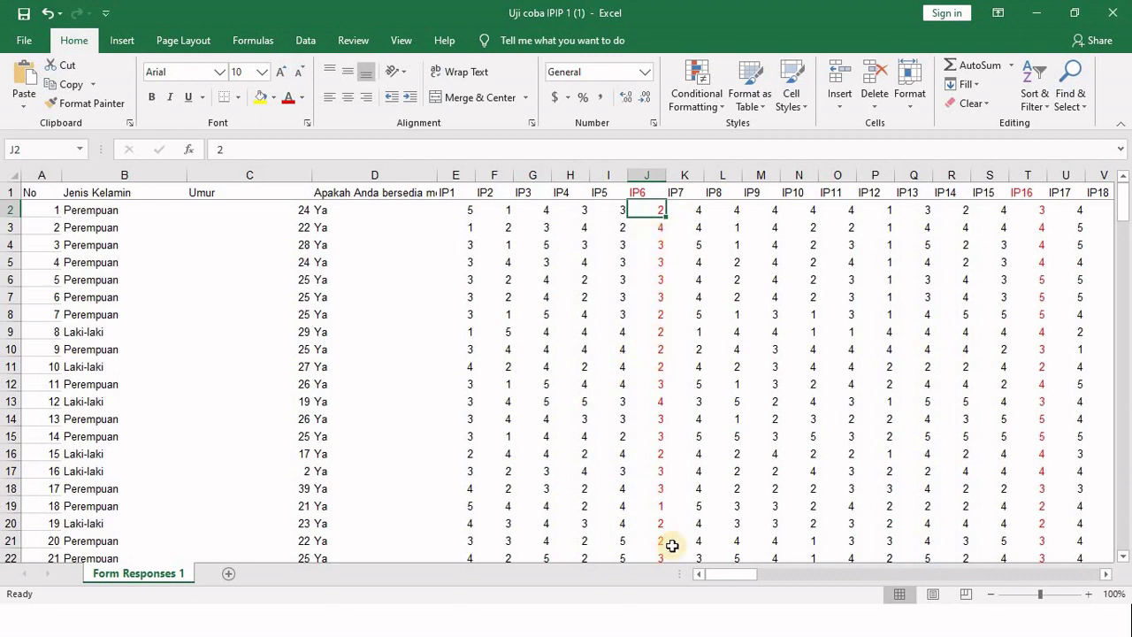
pyautogui.moveTo(725, 575); pyautogui.dragTo(658, 513)
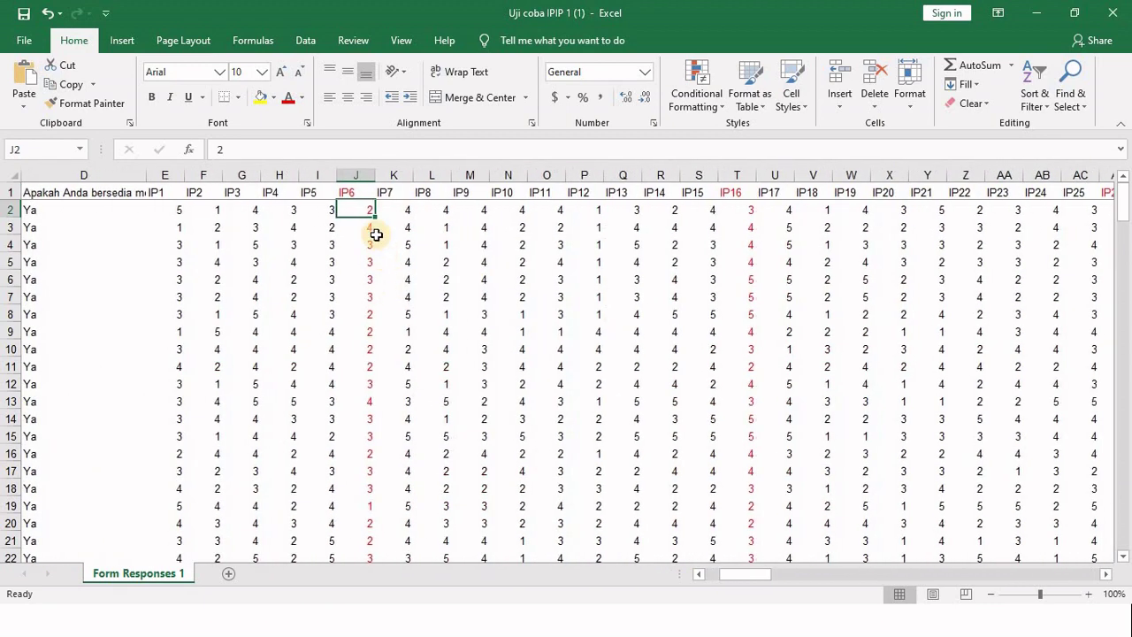
pyautogui.click(362, 175)
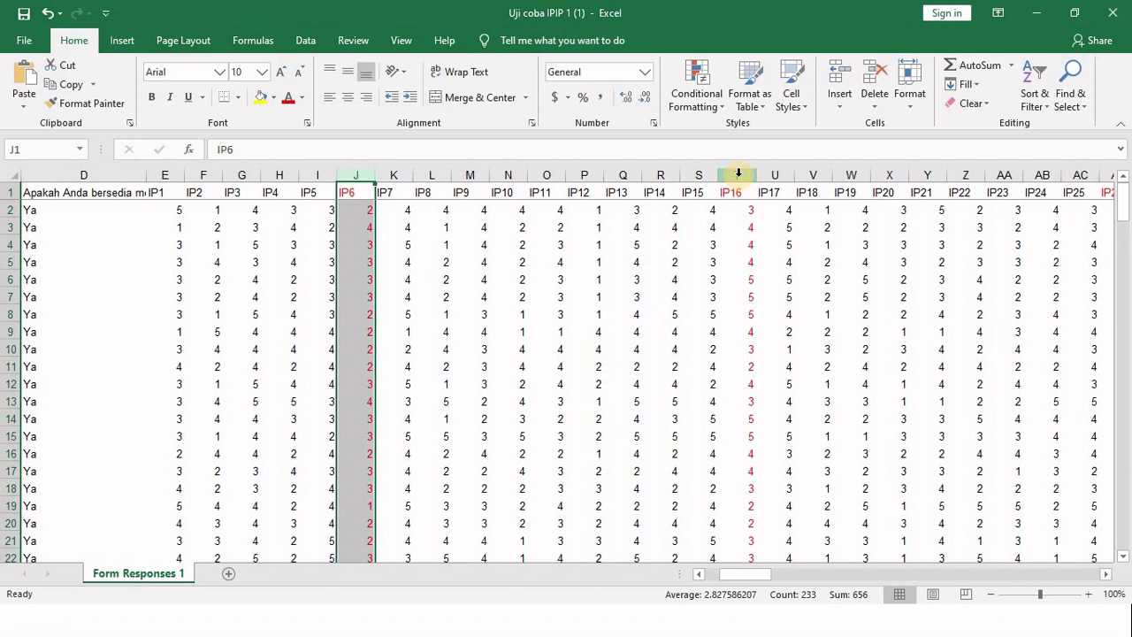
pyautogui.keyDown('ctrl'); pyautogui.click(739, 175); pyautogui.keyUp('ctrl')
pyautogui.moveTo(766, 576); pyautogui.dragTo(926, 573)
pyautogui.keyDown('ctrl'); pyautogui.click(800, 175); pyautogui.keyUp('ctrl')
pyautogui.keyDown('ctrl'); pyautogui.click(621, 176); pyautogui.keyUp('ctrl')
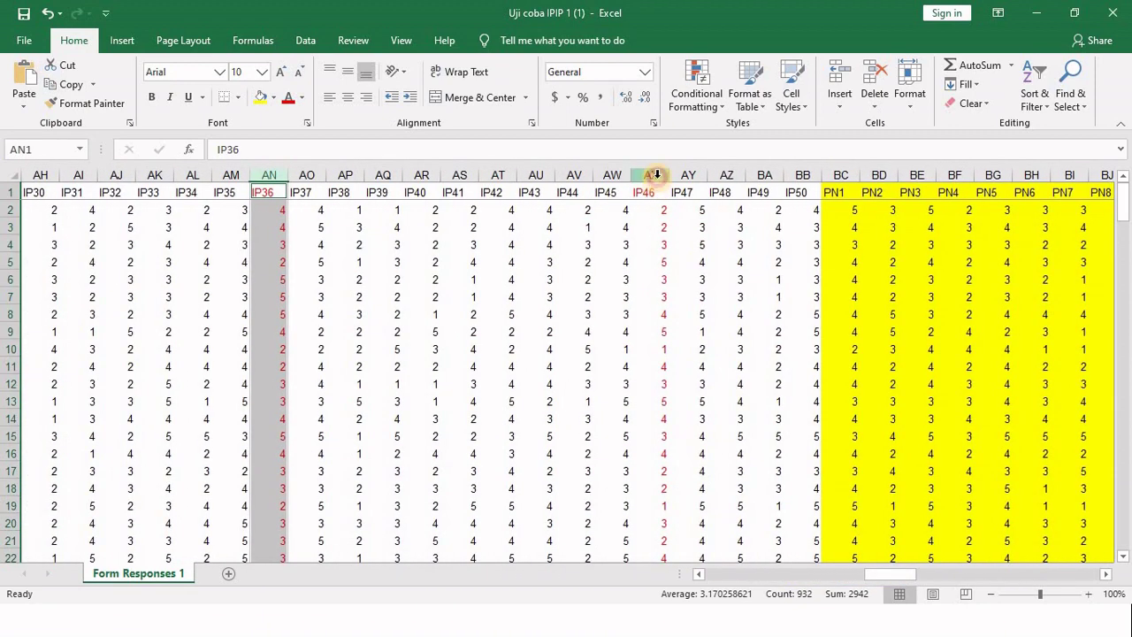
pyautogui.keyDown('ctrl'); pyautogui.click(657, 175); pyautogui.keyUp('ctrl')
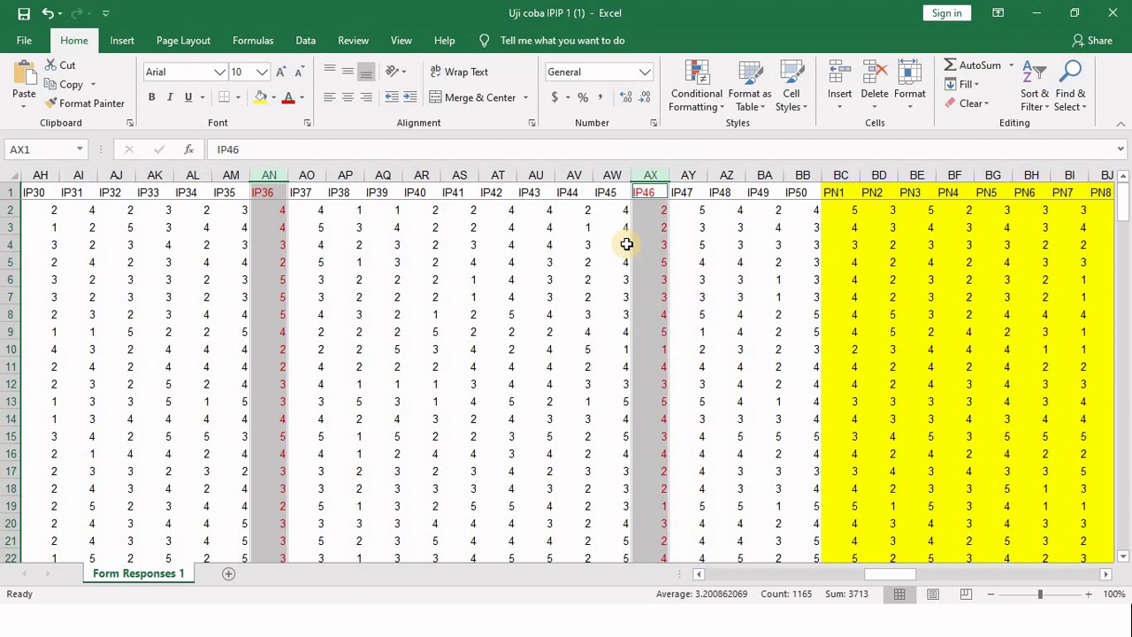
# Step: Replace every 1 in the selected negative item columns with the placeholder LIMA
pyautogui.hotkey('ctrl', 'h')
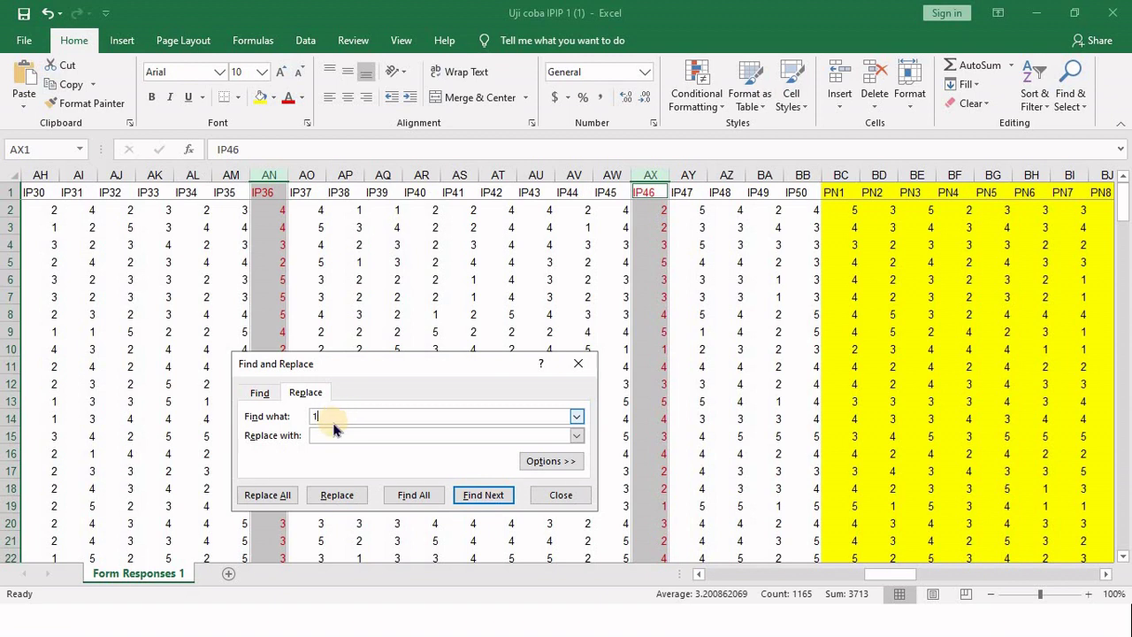
pyautogui.click(323, 436)
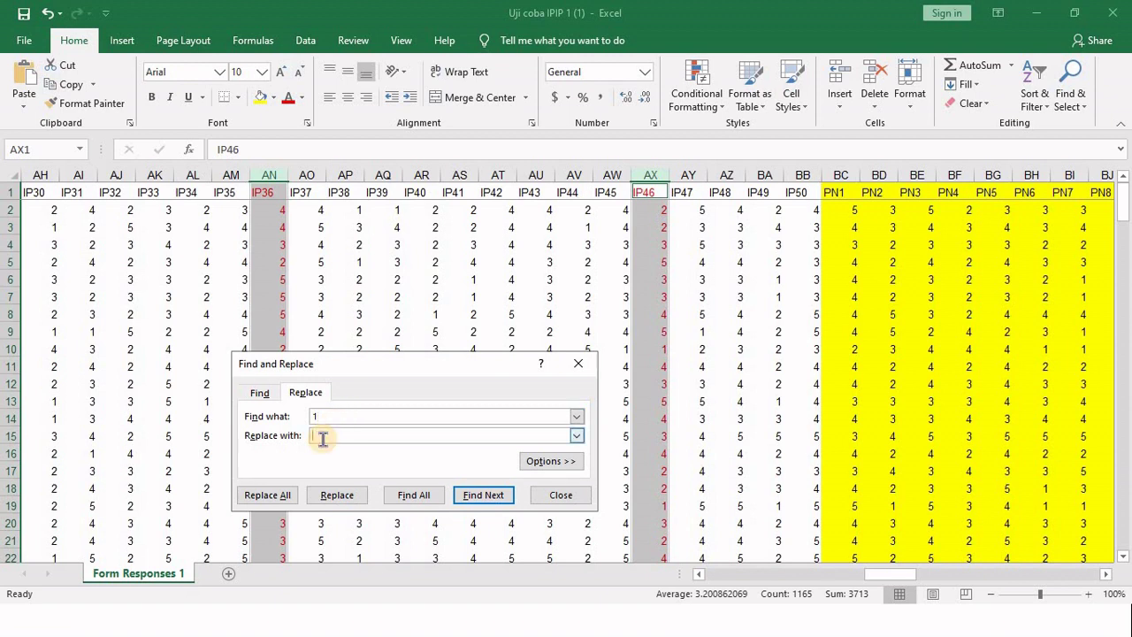
pyautogui.write('LIMA')
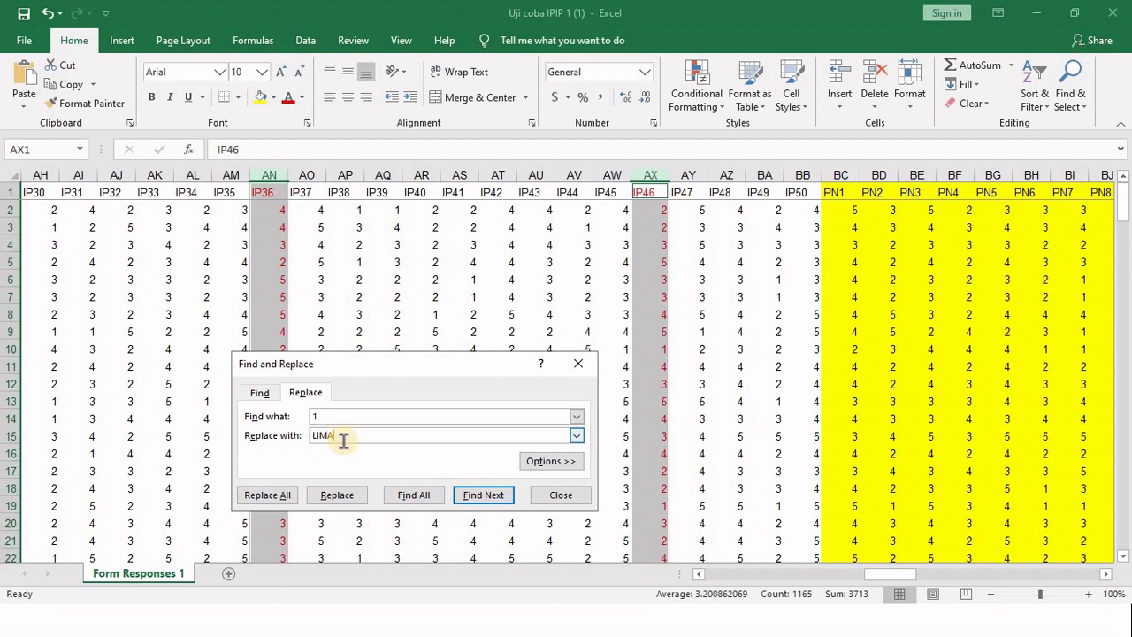
pyautogui.click(285, 495)
pyautogui.click(579, 355)
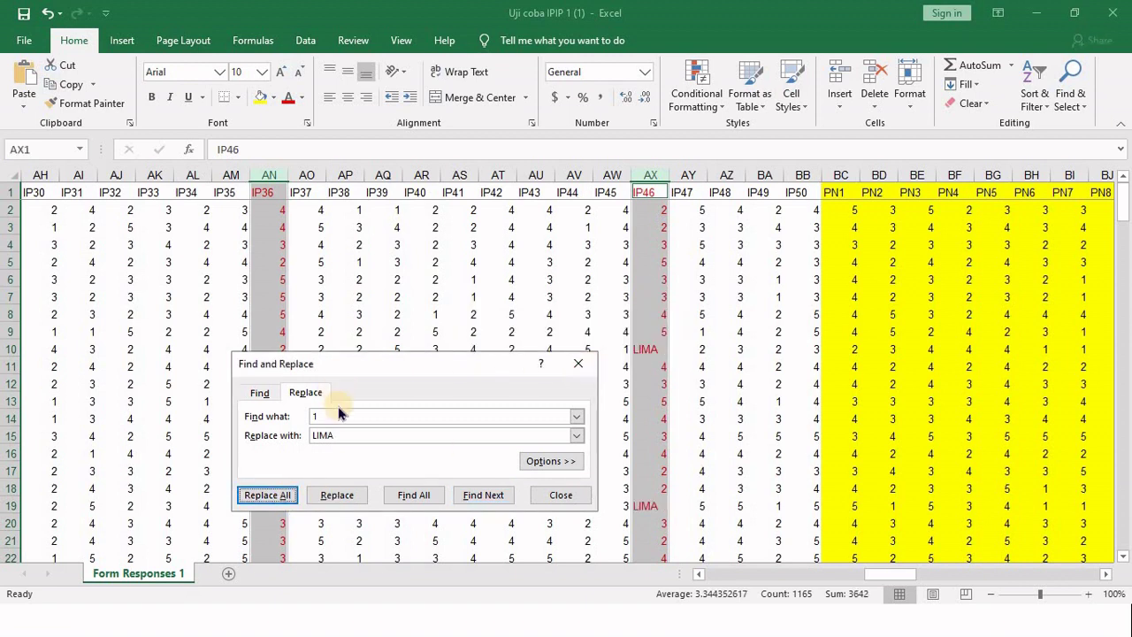
# Step: Replace every 2 in the selected columns with the placeholder EMPAT
pyautogui.click(332, 414)
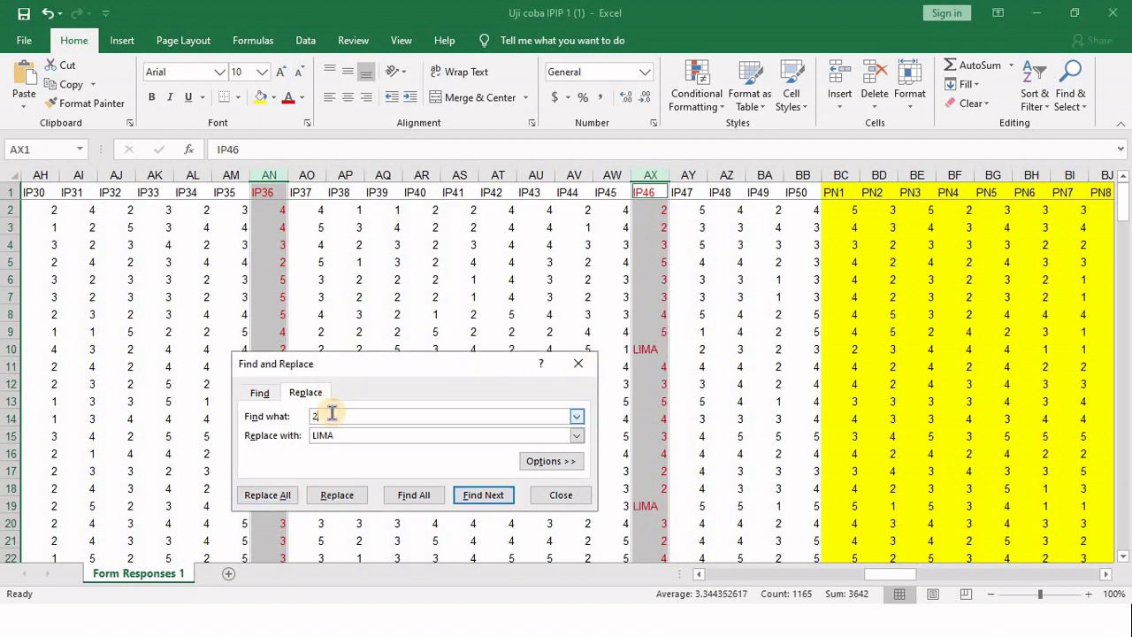
pyautogui.doubleClick(325, 434)
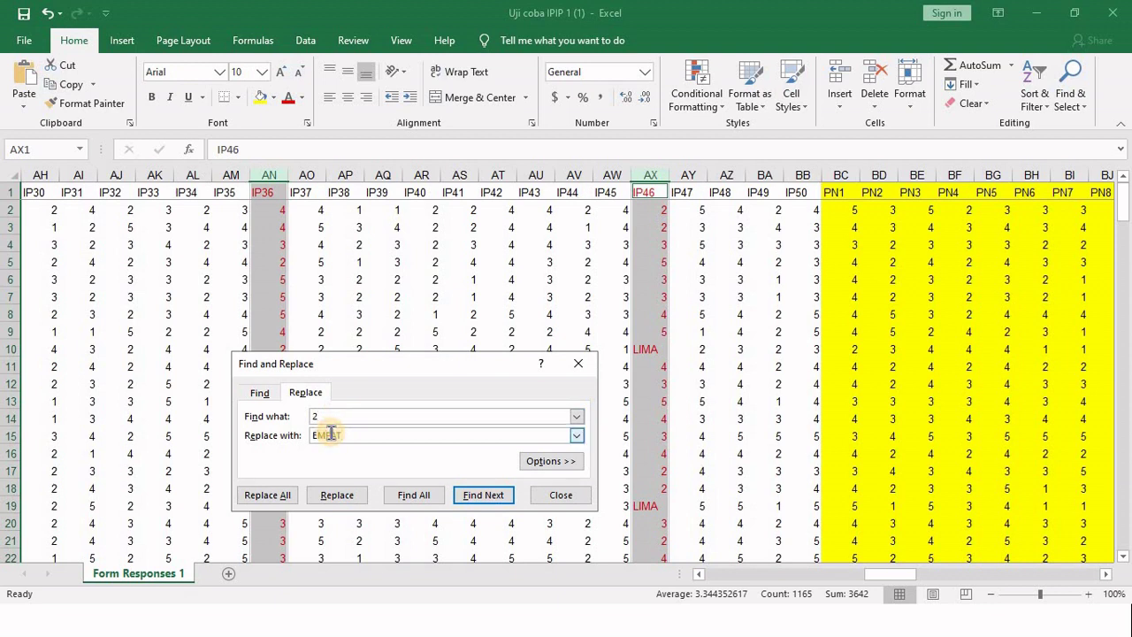
pyautogui.click(265, 495)
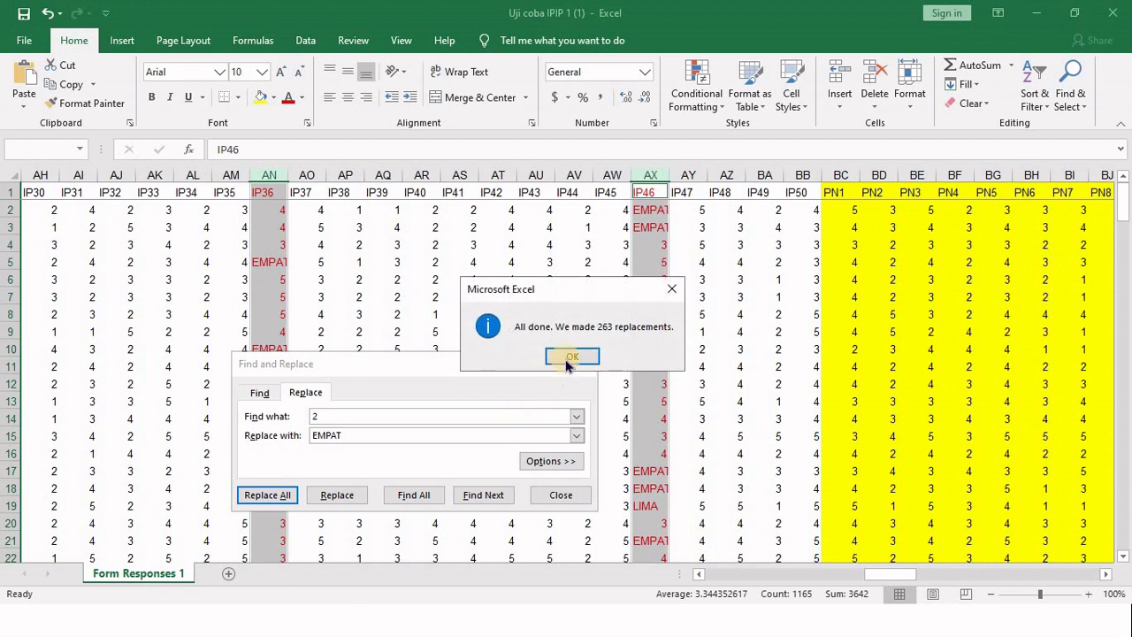
pyautogui.click(570, 356)
# Step: Replace every 4 in the selected negative item columns with 2
pyautogui.click(329, 415)
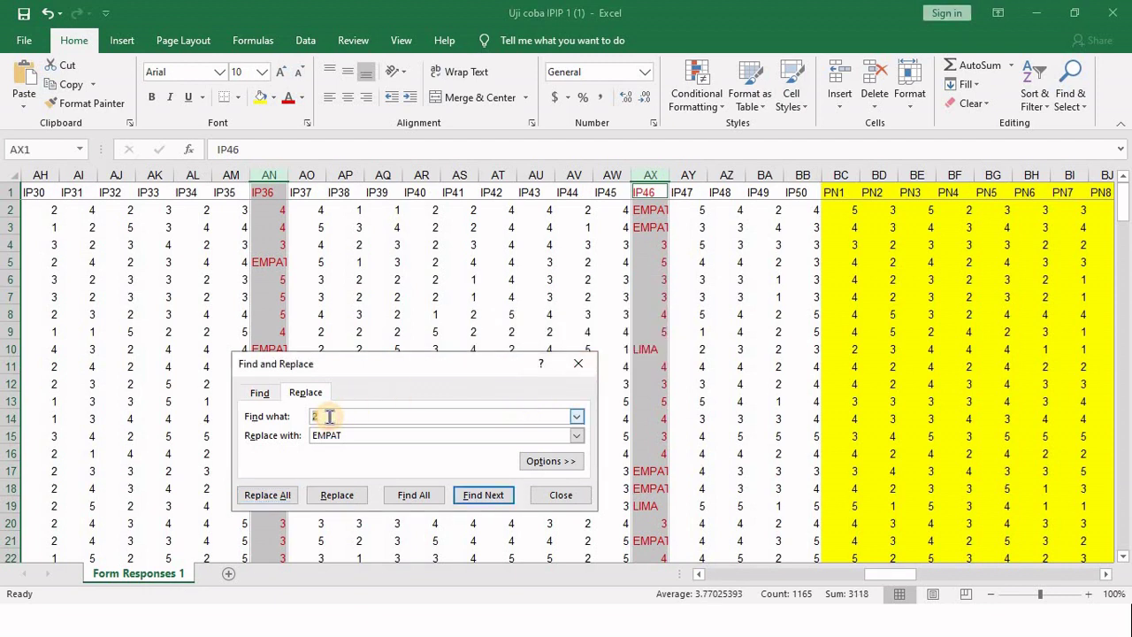
pyautogui.write('4')
pyautogui.press('Tab')
pyautogui.write('2')
pyautogui.doubleClick(320, 436)
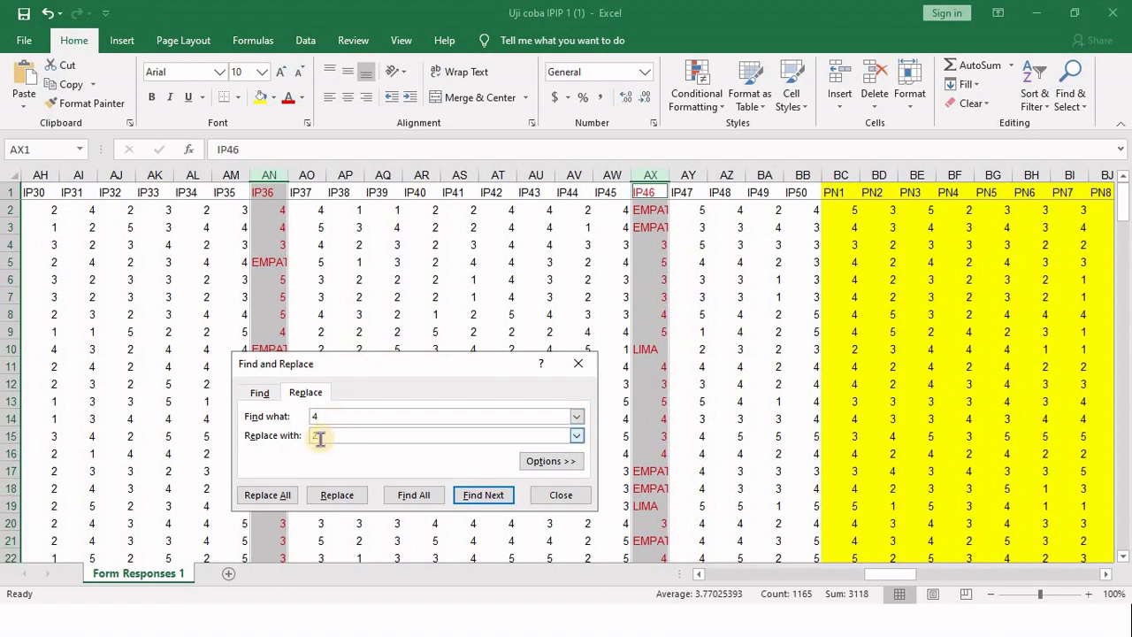
pyautogui.click(268, 495)
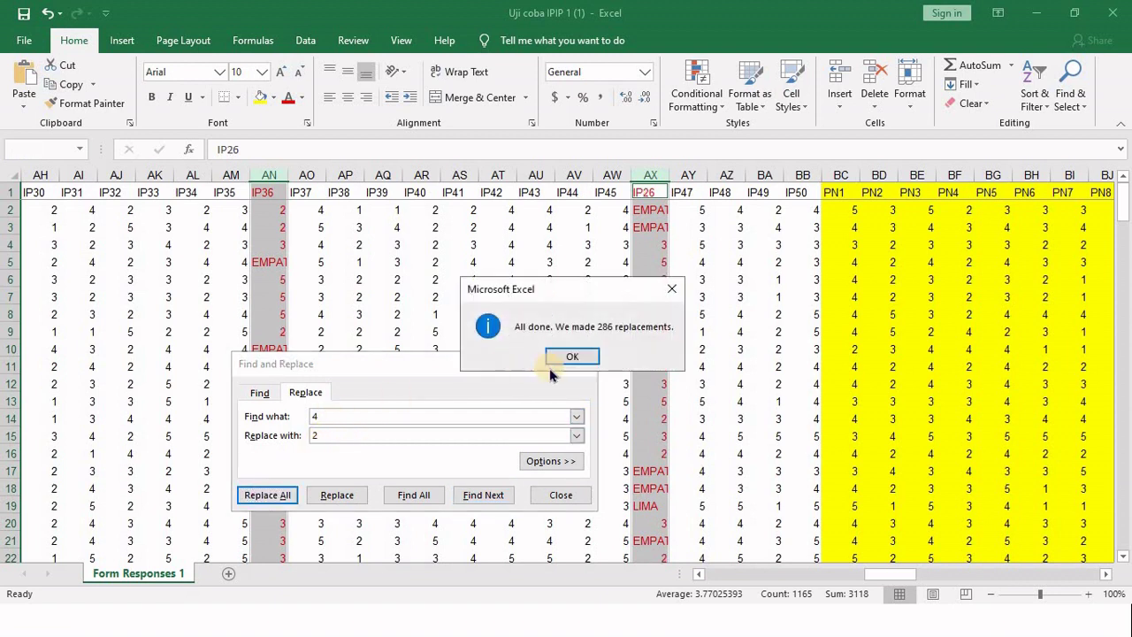
pyautogui.click(557, 356)
# Step: Replace every 5 in the selected negative item columns with 1
pyautogui.doubleClick(323, 418)
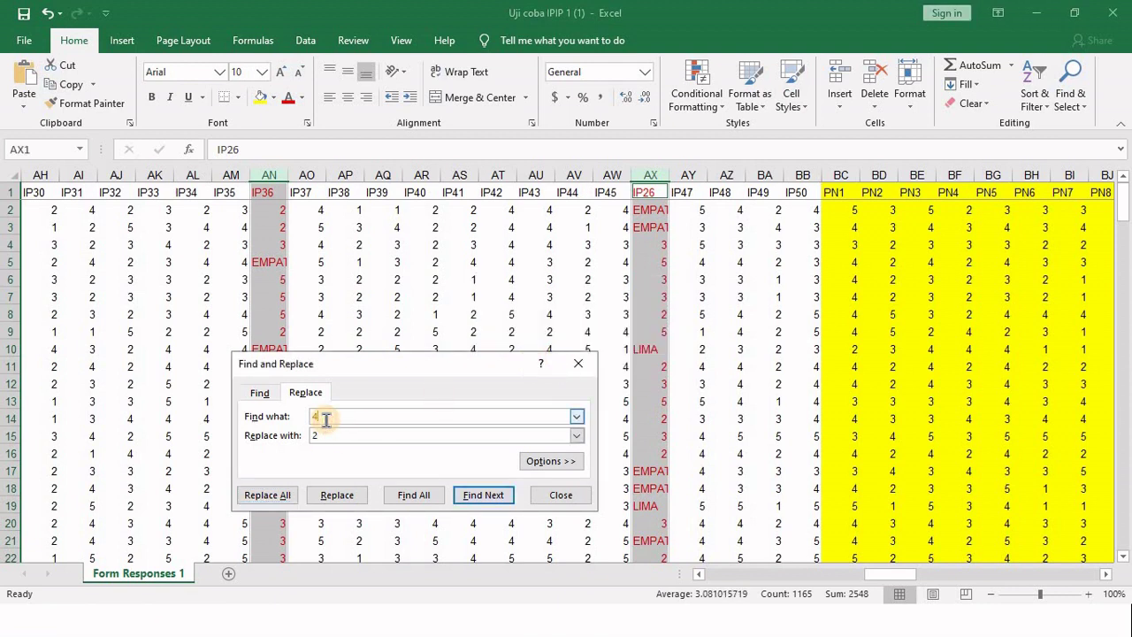
pyautogui.write('5')
pyautogui.doubleClick(321, 435)
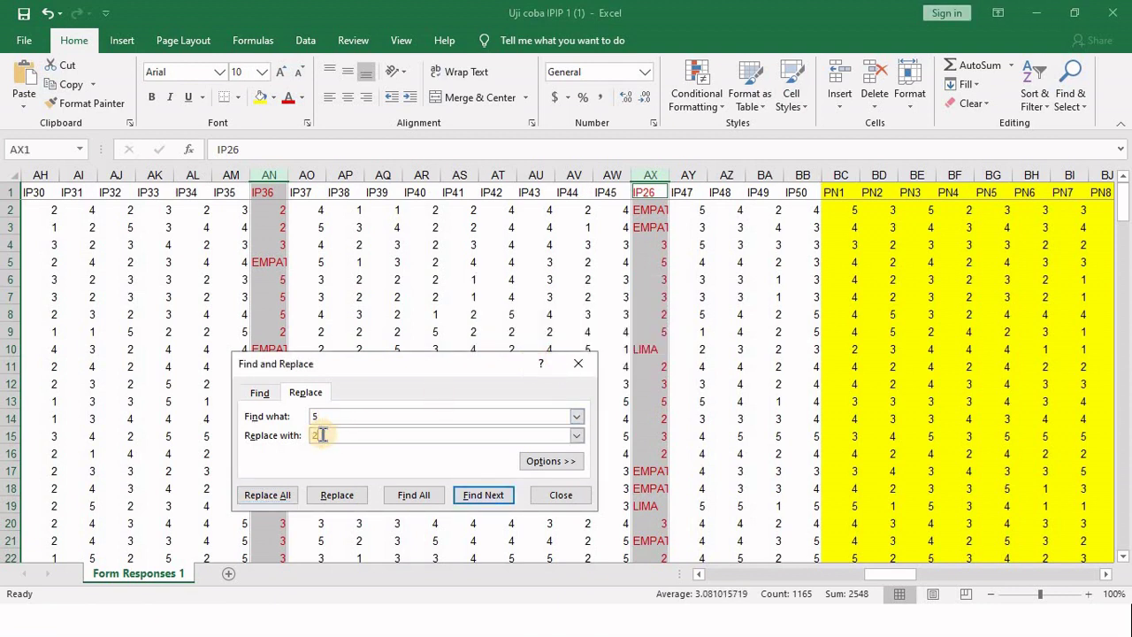
pyautogui.write('1')
pyautogui.click(267, 495)
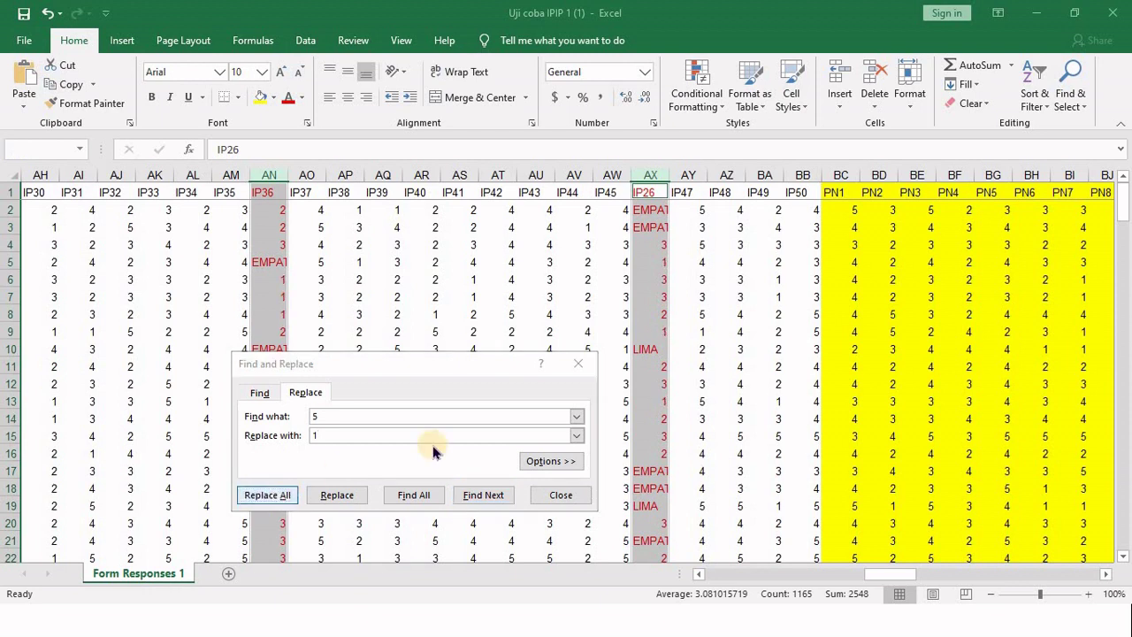
pyautogui.click(572, 357)
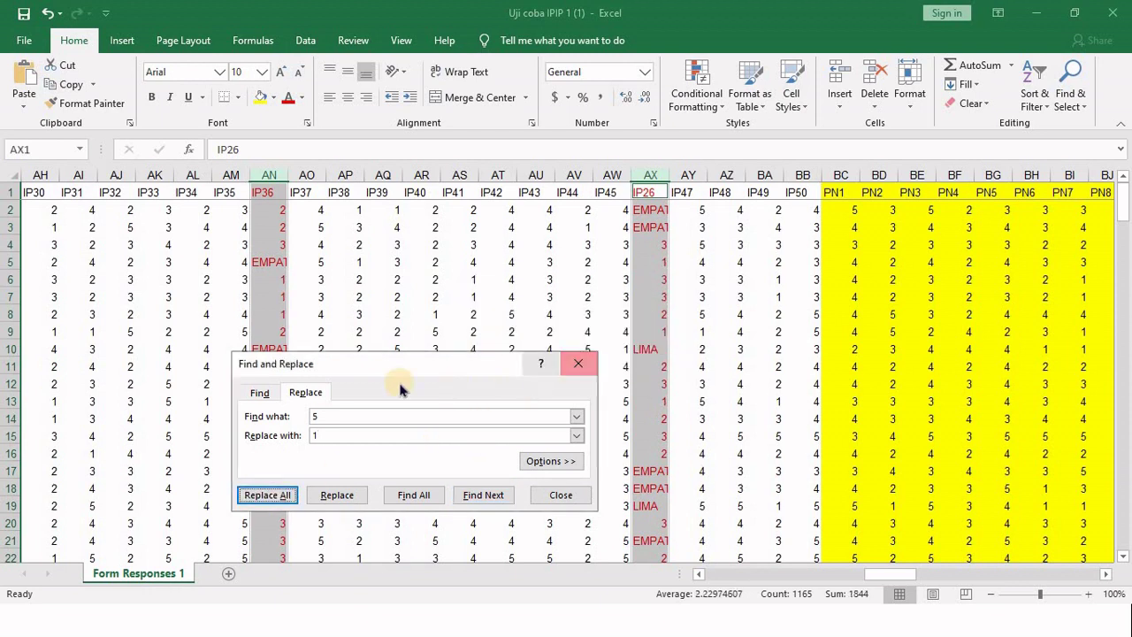
# Step: Replace all EMPAT placeholders in the selected columns with 4
pyautogui.click(330, 413)
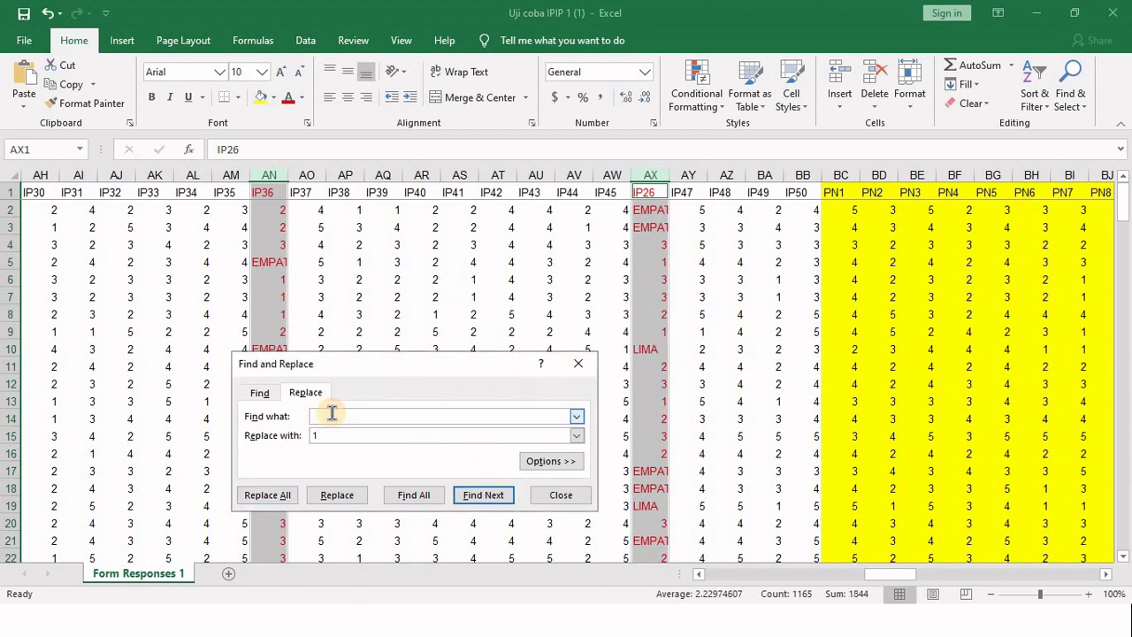
pyautogui.write('EMPAT')
pyautogui.click(327, 436)
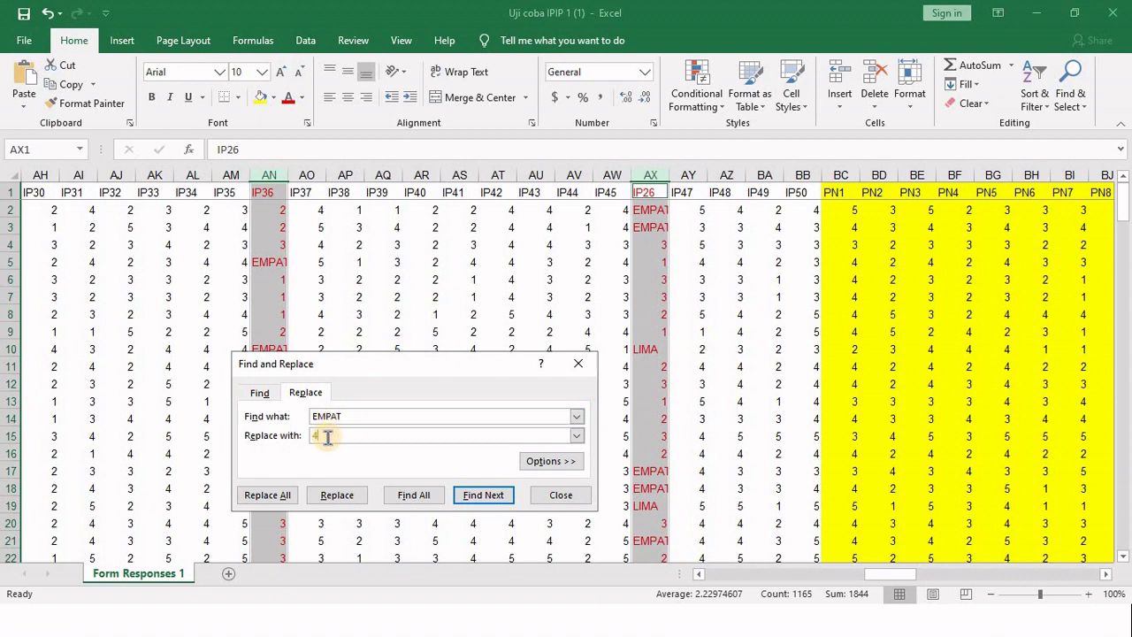
pyautogui.write('4')
pyautogui.click(279, 497)
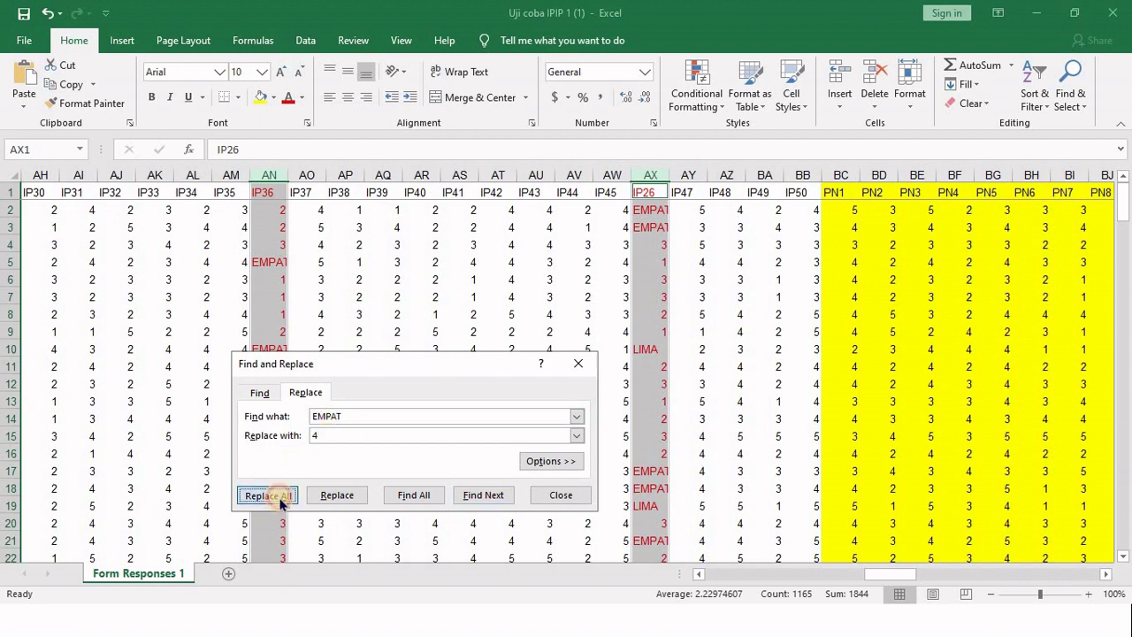
pyautogui.click(572, 358)
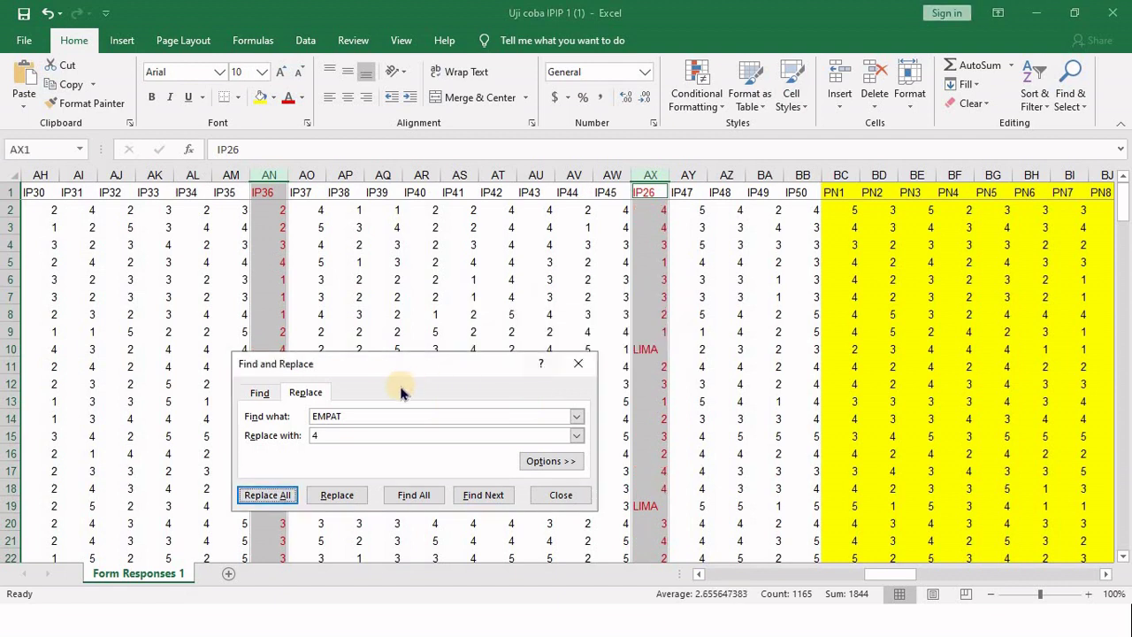
# Step: Replace all LIMA placeholders in the selected columns with 5, and close Find and Replace
pyautogui.click(327, 417)
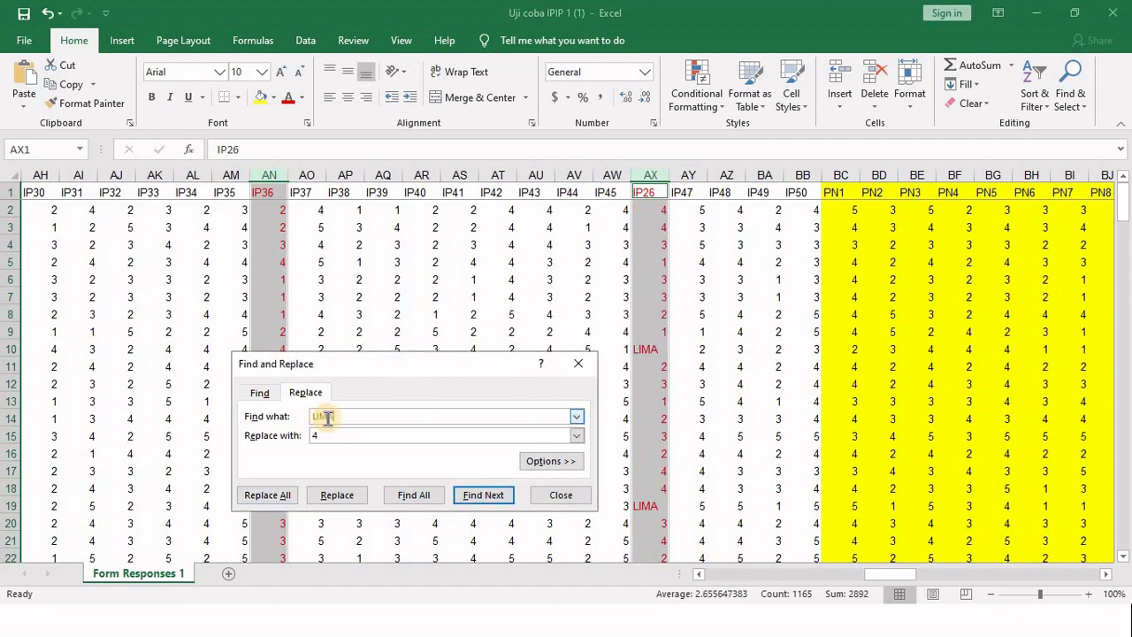
pyautogui.write('LIMA')
pyautogui.click(325, 436)
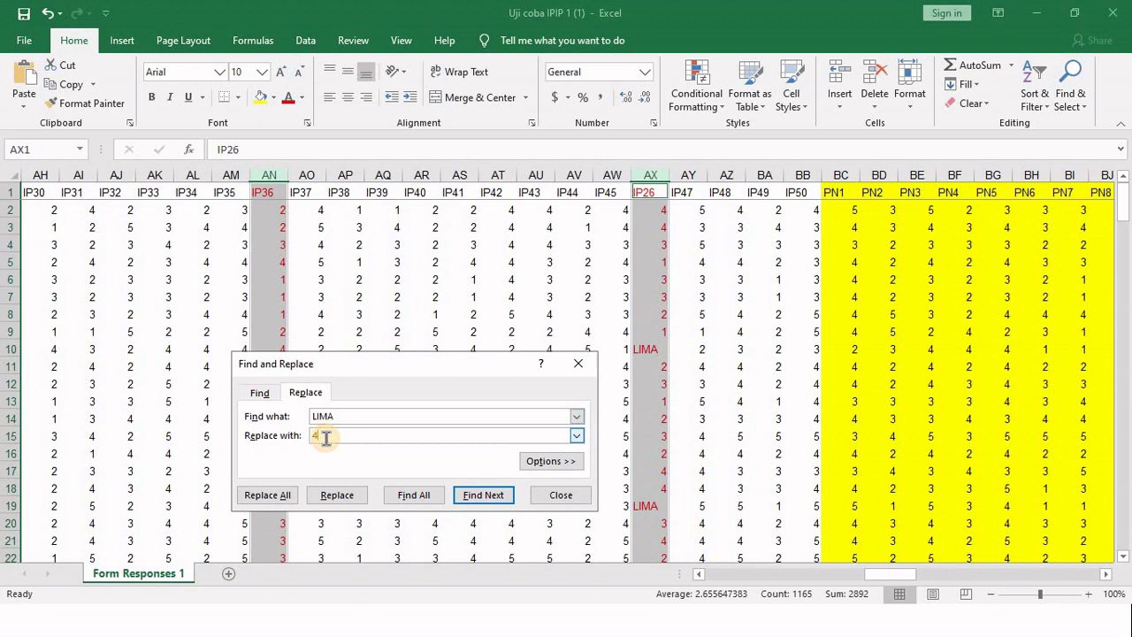
pyautogui.write('5')
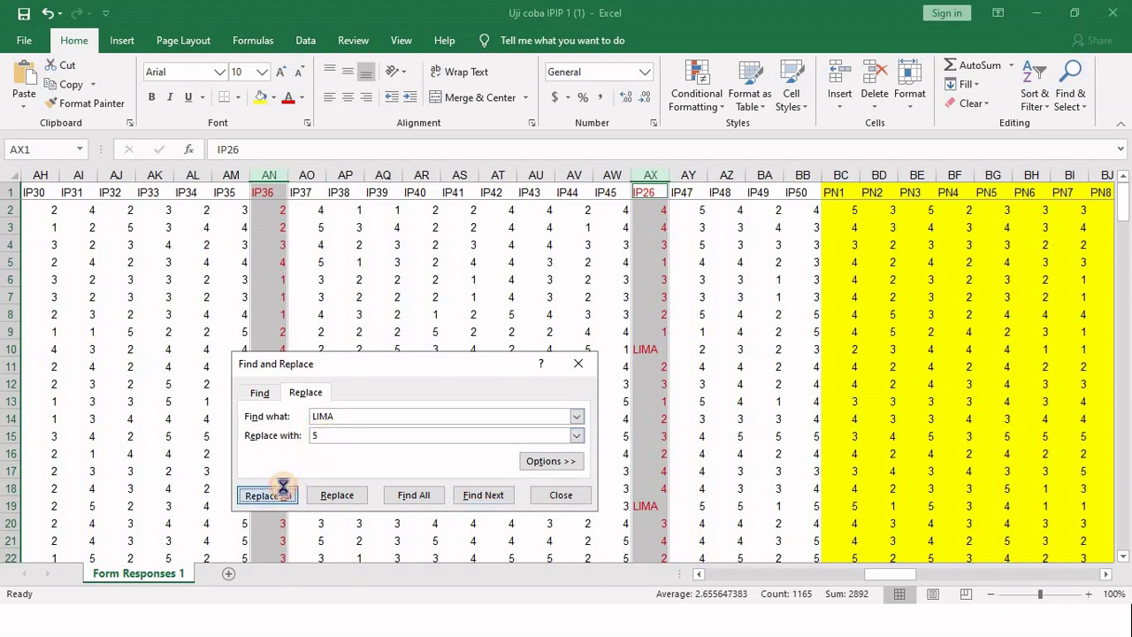
pyautogui.click(276, 494)
pyautogui.click(569, 356)
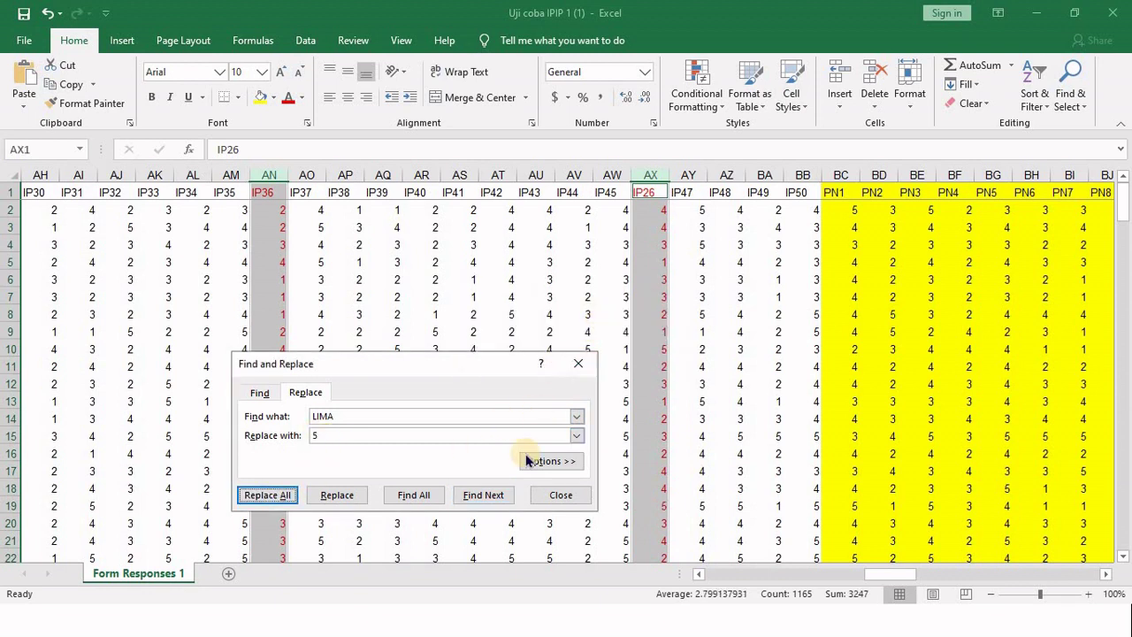
pyautogui.click(557, 497)
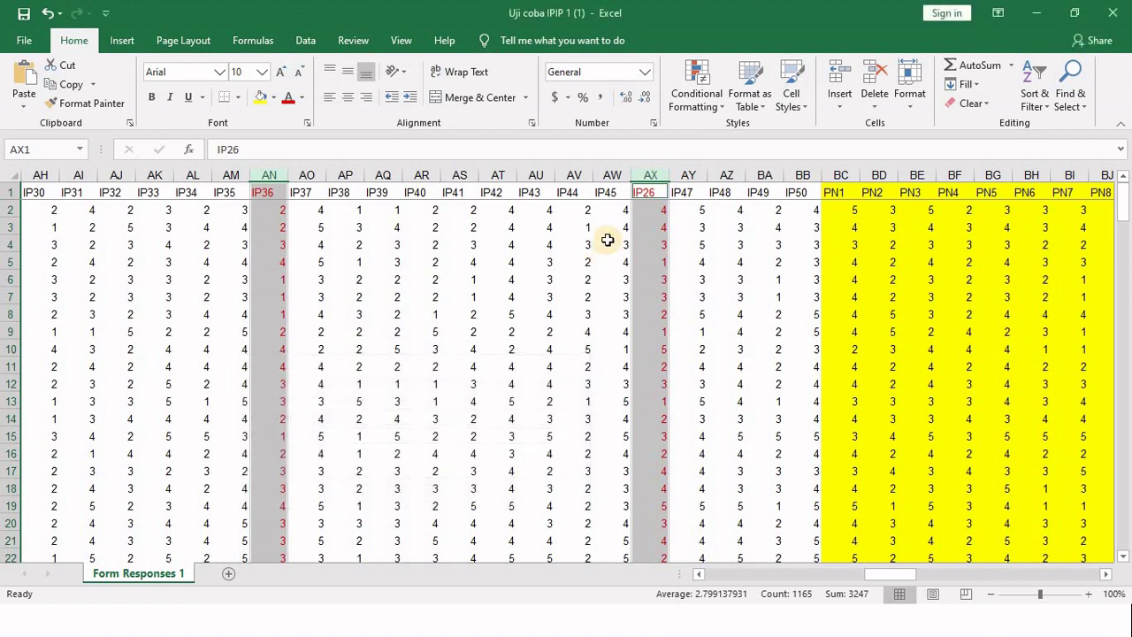
# Step: Restore the altered item headers by refilling the consecutive IP numbering across row 1 through IP47
pyautogui.click(646, 195)
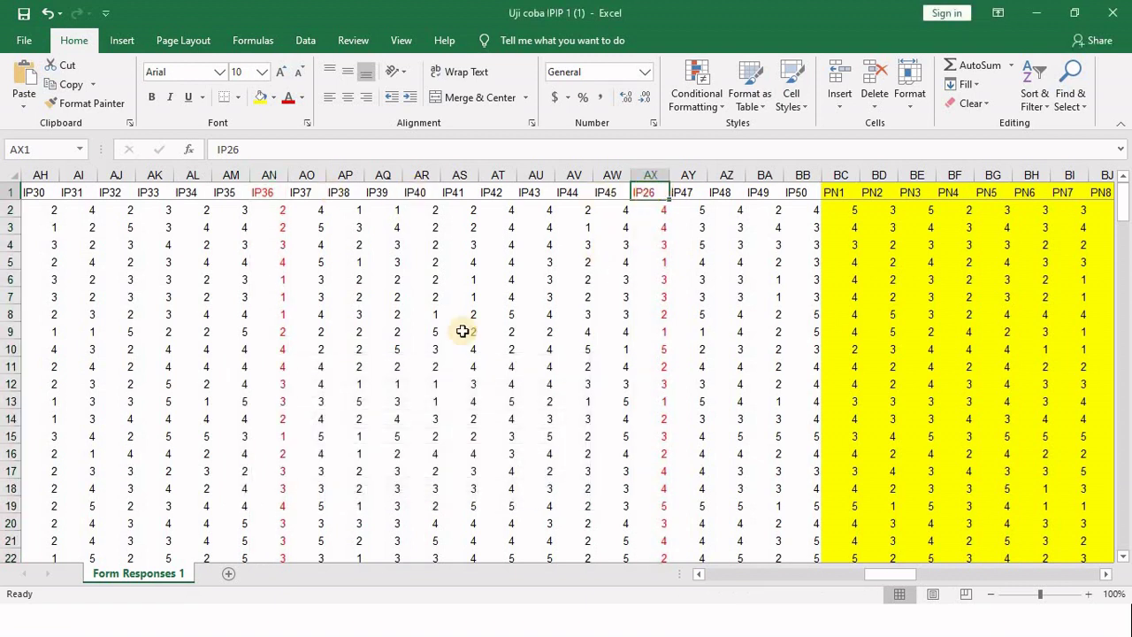
pyautogui.click(745, 577)
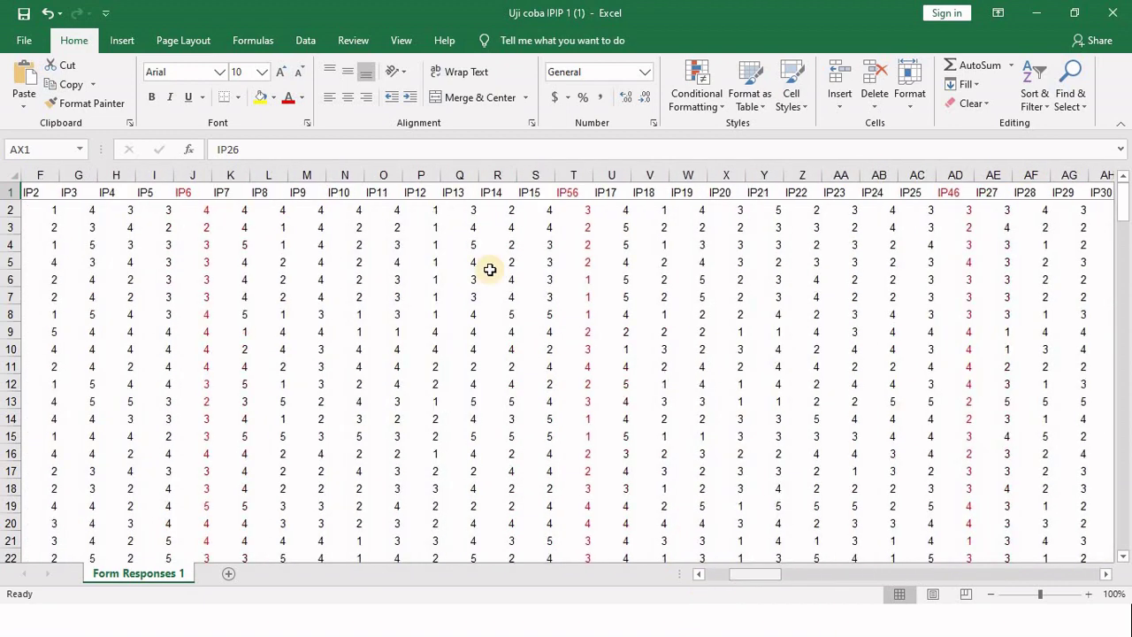
pyautogui.moveTo(85, 197); pyautogui.dragTo(884, 203)
pyautogui.click(836, 194)
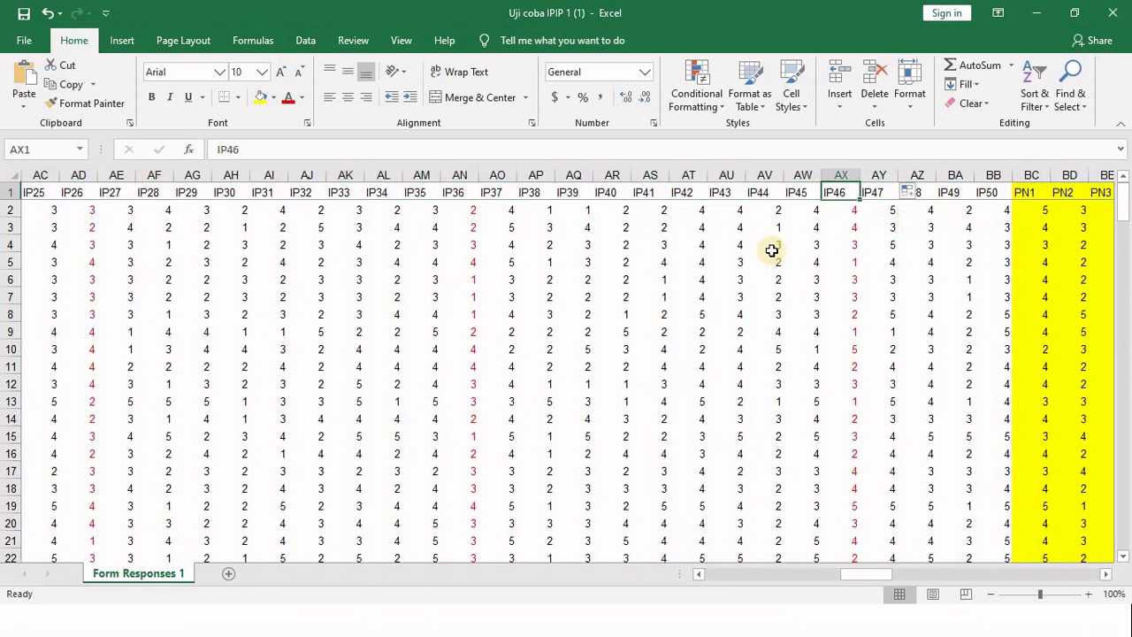
pyautogui.click(652, 276)
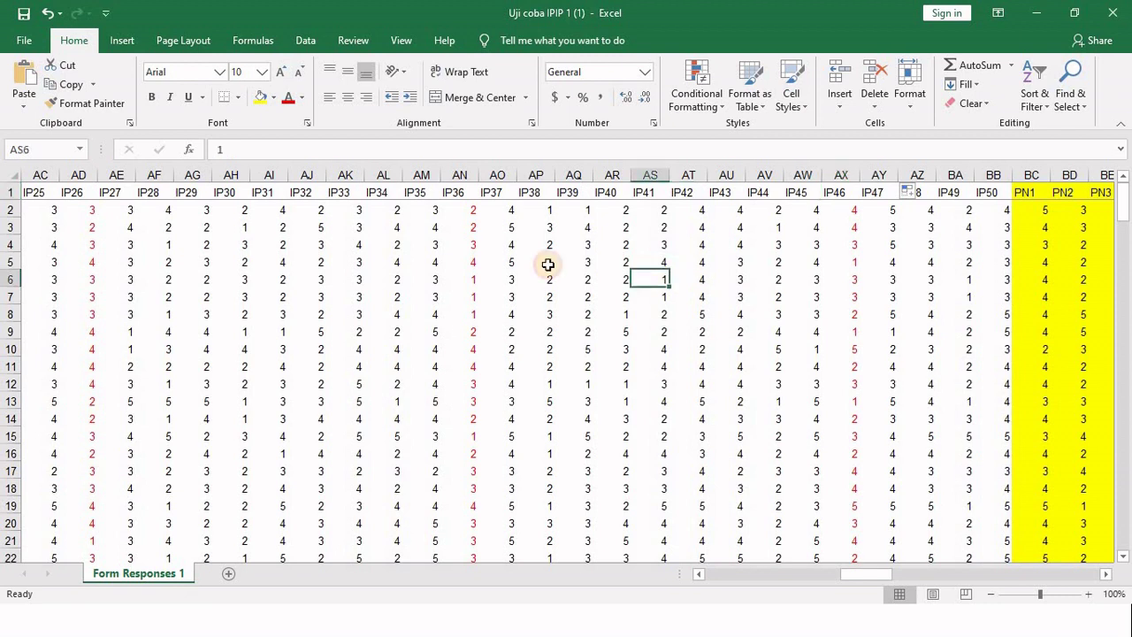
pyautogui.click(468, 226)
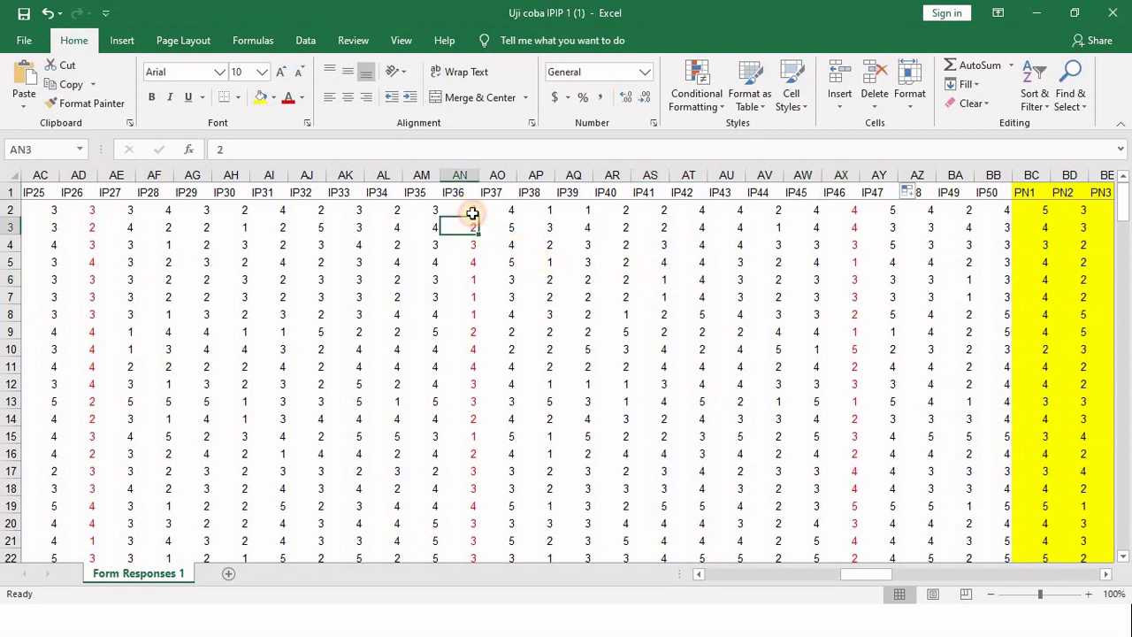
pyautogui.press('Up')
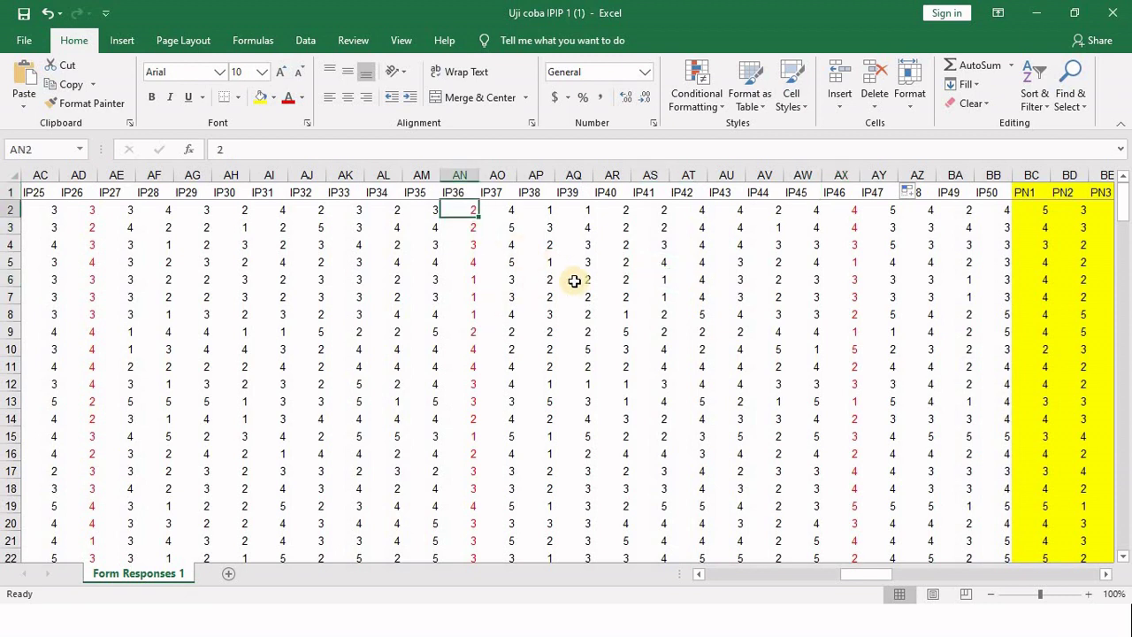
# Step: Consult the IPIP-BFM-50 scoring guide in Word and add an EXTRAVERSION header in cell BW1, after PN20, back in Excel
pyautogui.hotkey('alt', 'Tab')
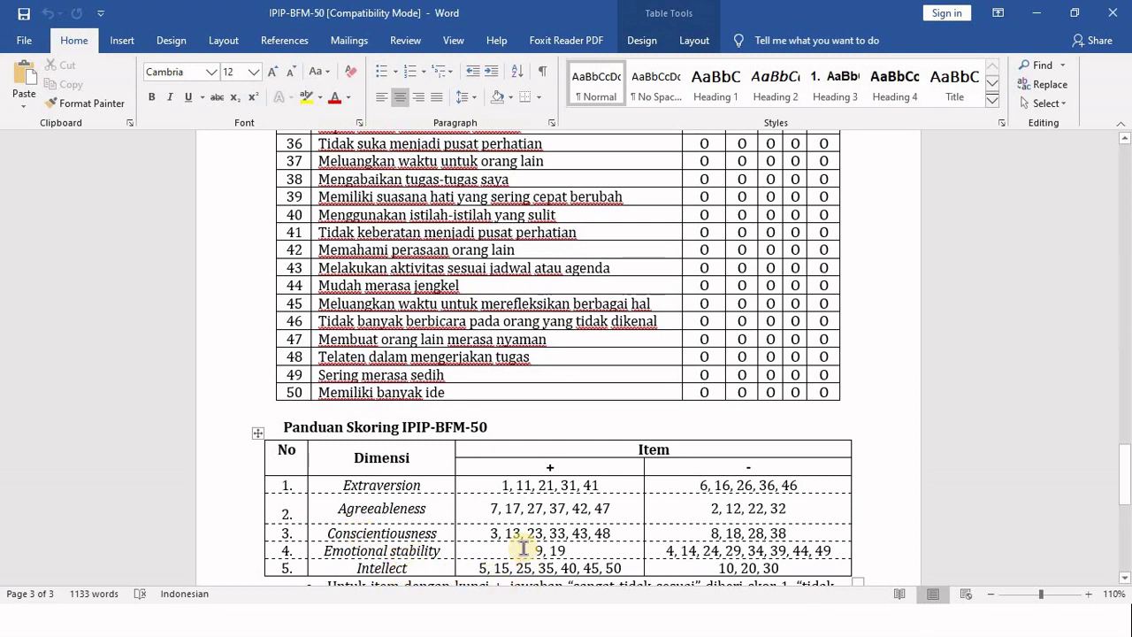
pyautogui.hotkey('alt', 'Tab')
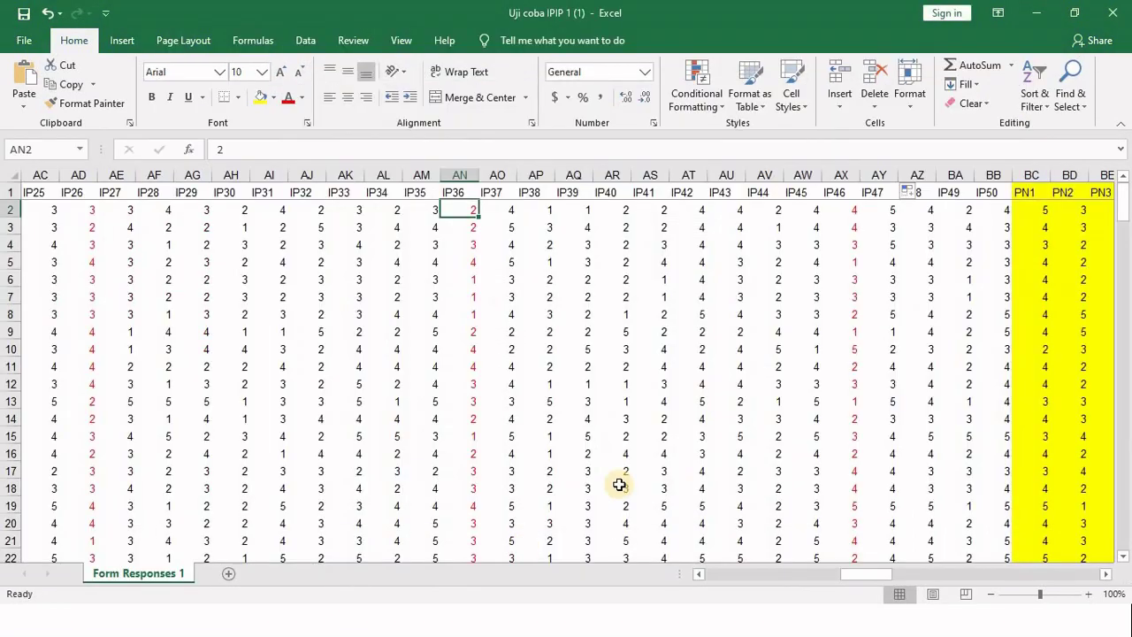
pyautogui.click(777, 205)
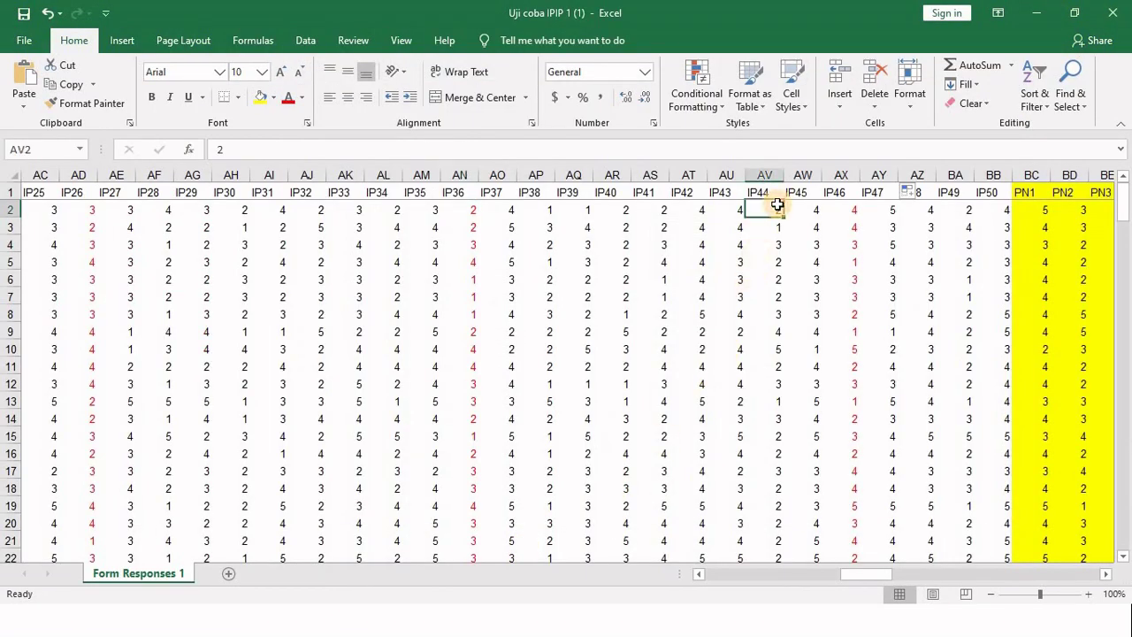
pyautogui.press('Right')
pyautogui.press('Right')
pyautogui.press('Right')
pyautogui.press('Right')
pyautogui.press('Right')
pyautogui.press('Right')
pyautogui.press('Right')
pyautogui.press('Right')
pyautogui.press('Right')
pyautogui.press('Right')
pyautogui.press('Right')
pyautogui.press('Right')
pyautogui.press('Right')
pyautogui.press('Right')
pyautogui.press('Right')
pyautogui.press('Right')
pyautogui.press('Right')
pyautogui.press('Right')
pyautogui.press('Right')
pyautogui.press('Right')
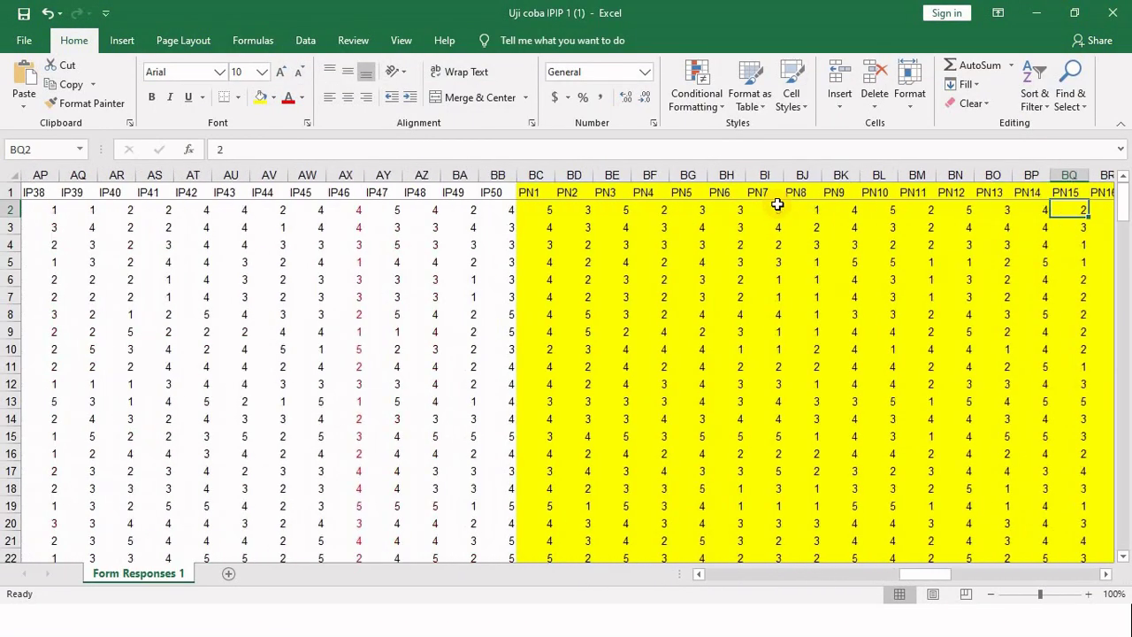
pyautogui.press('Right')
pyautogui.press('Right')
pyautogui.press('Right')
pyautogui.press('Right')
pyautogui.press('Right')
pyautogui.press('Right')
pyautogui.press('Up')
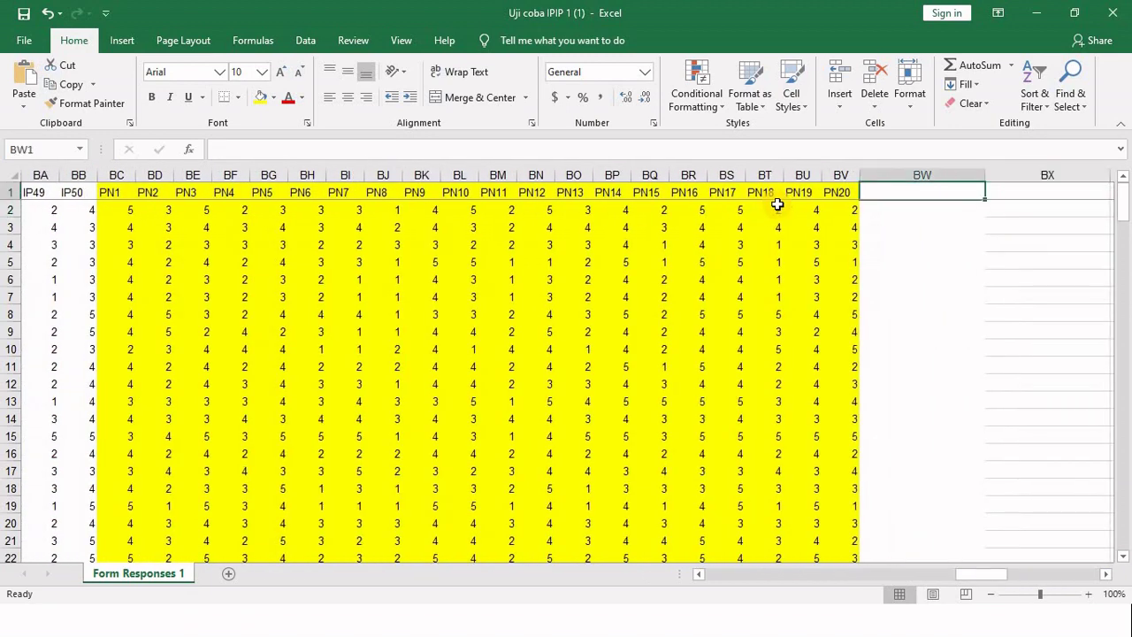
pyautogui.write('EXTRAVE')
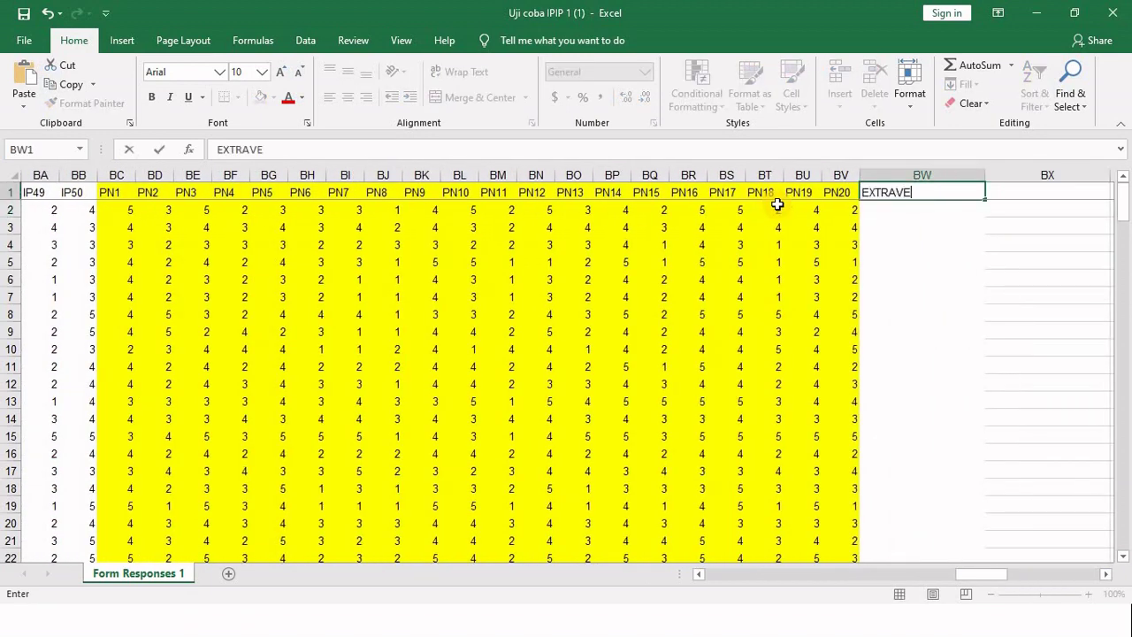
pyautogui.write('RSION')
pyautogui.press('Return')
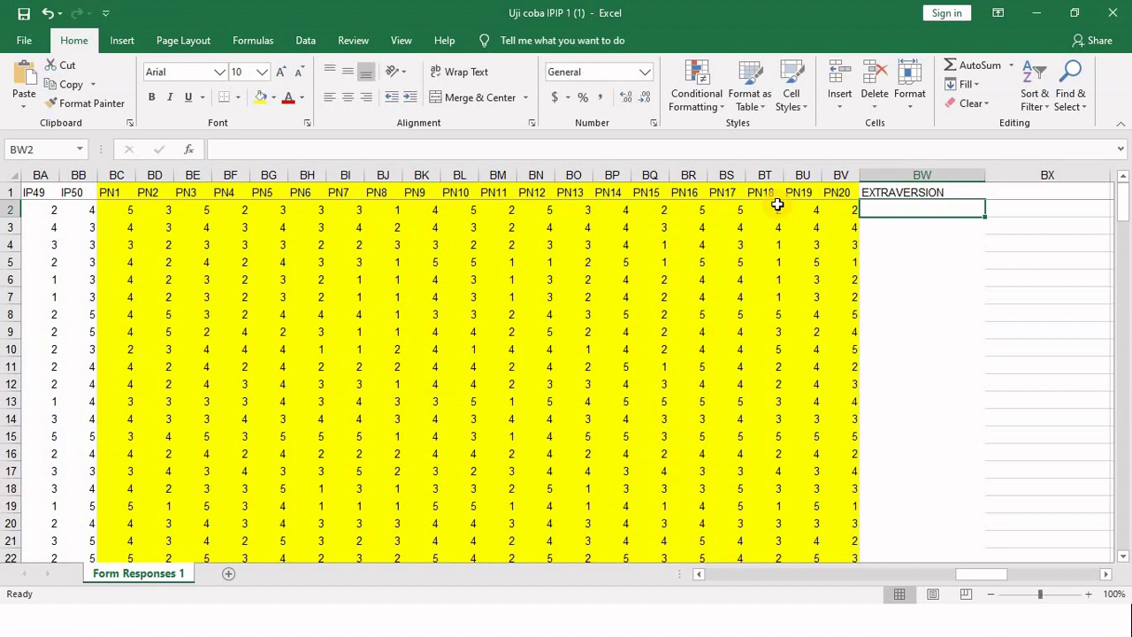
# Step: Recheck the Extraversion items in the Word scoring guide and start a SUM formula in BW2 with E2, J2, O2 and T2
pyautogui.hotkey('alt', 'Tab')
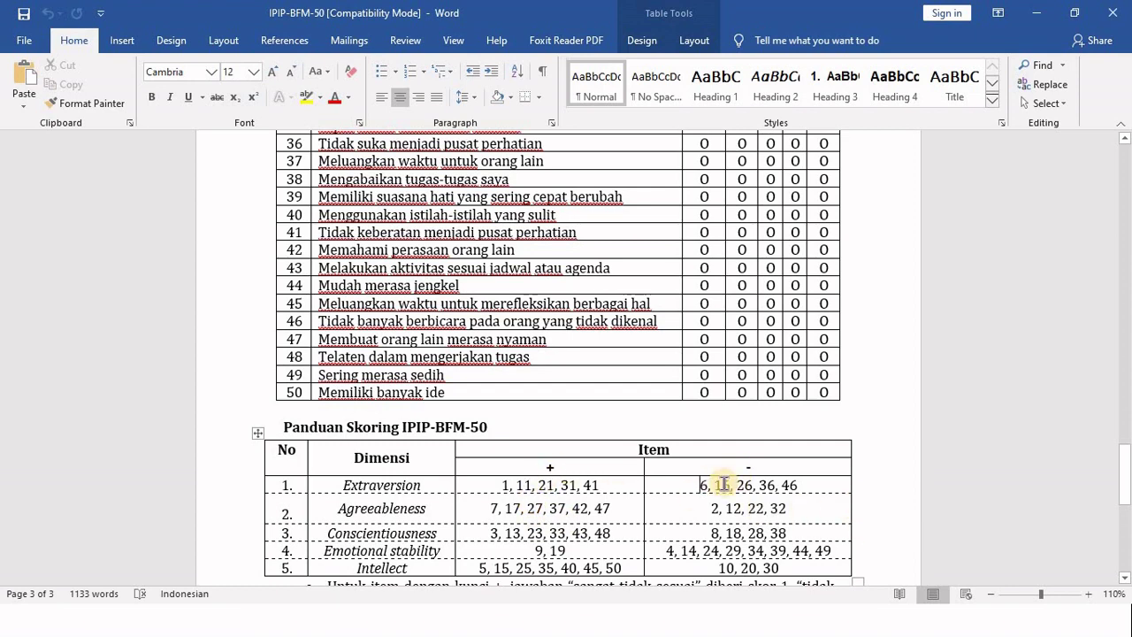
pyautogui.hotkey('alt', 'Tab')
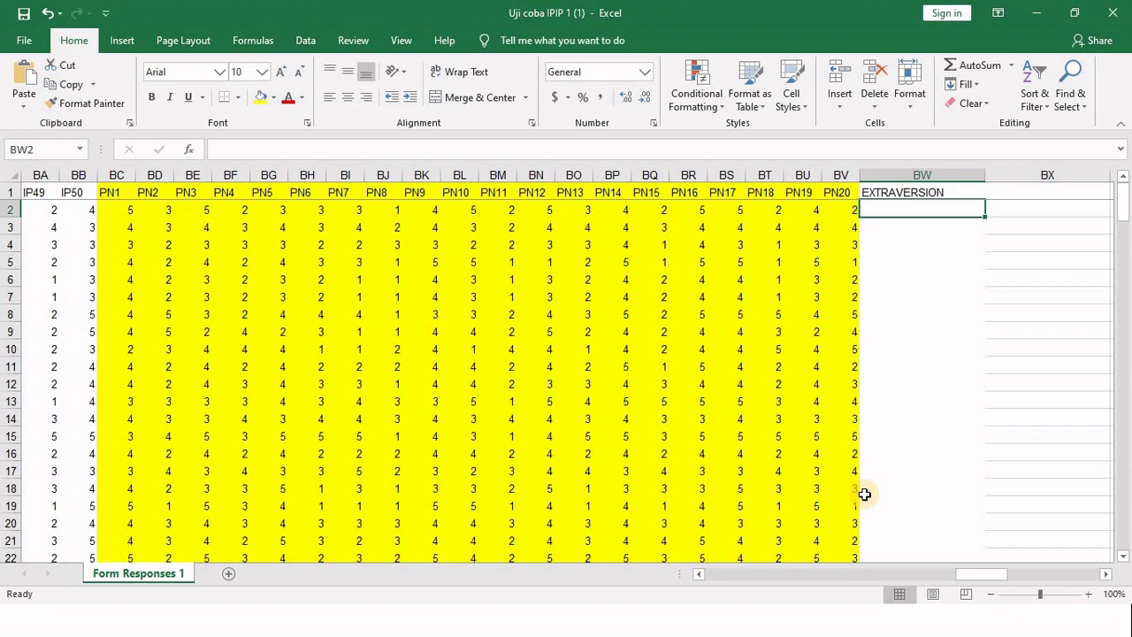
pyautogui.write('=')
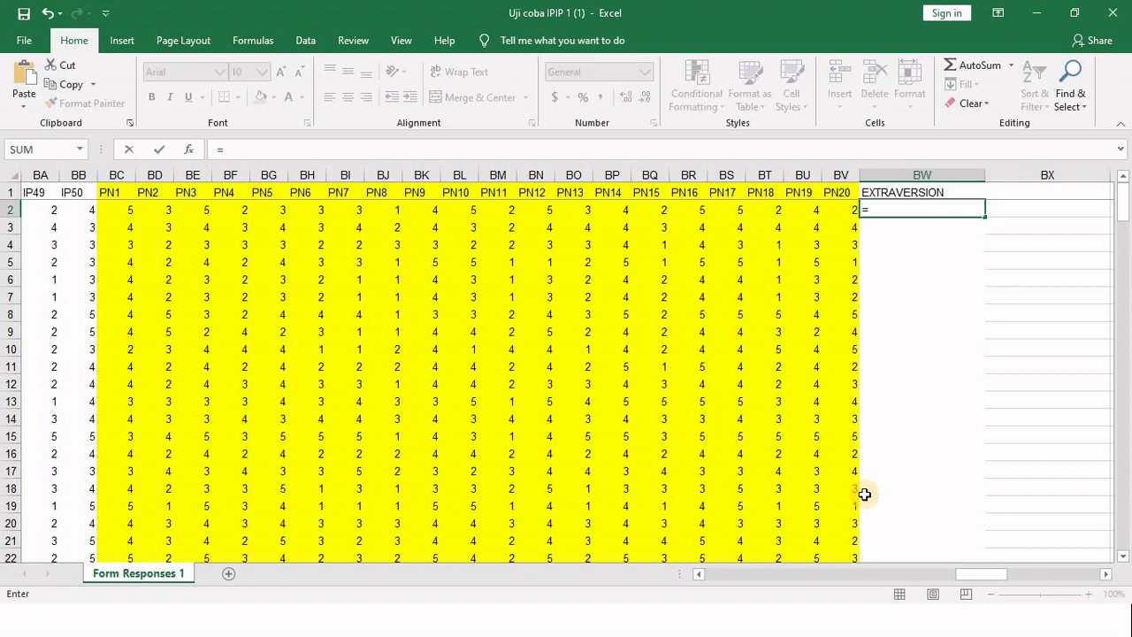
pyautogui.write('SUM(')
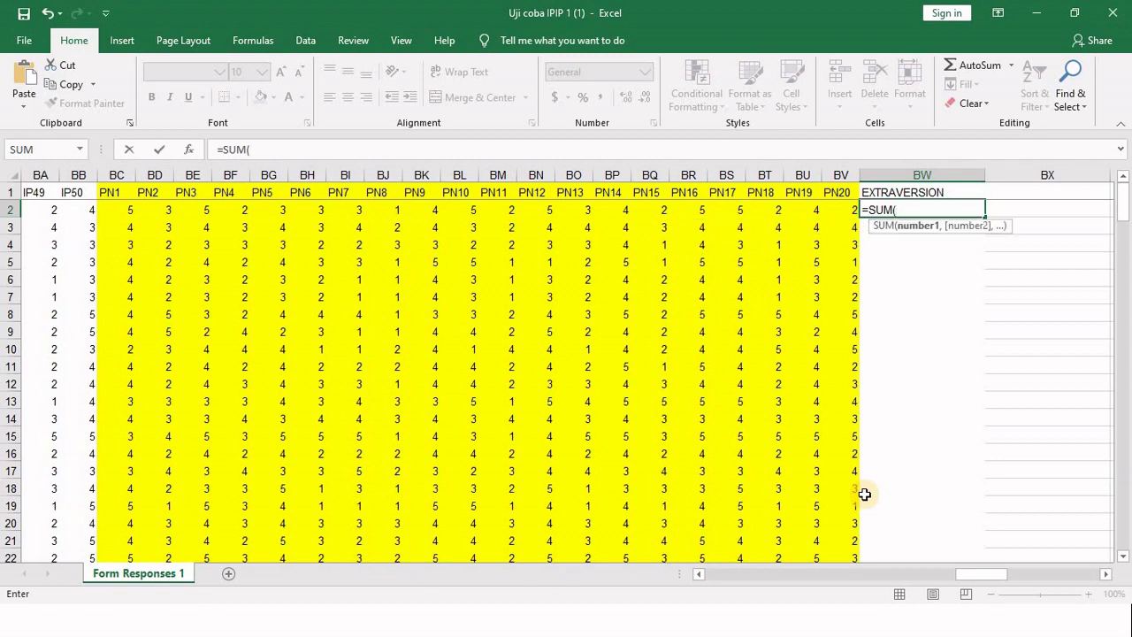
pyautogui.click(898, 574)
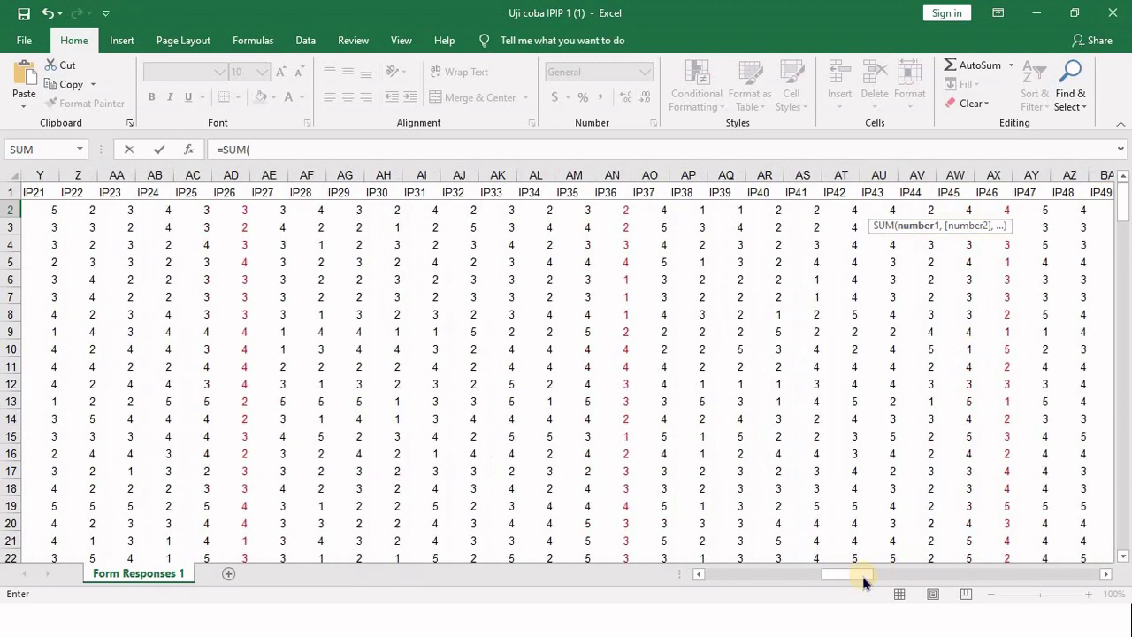
pyautogui.moveTo(864, 579); pyautogui.dragTo(460, 199)
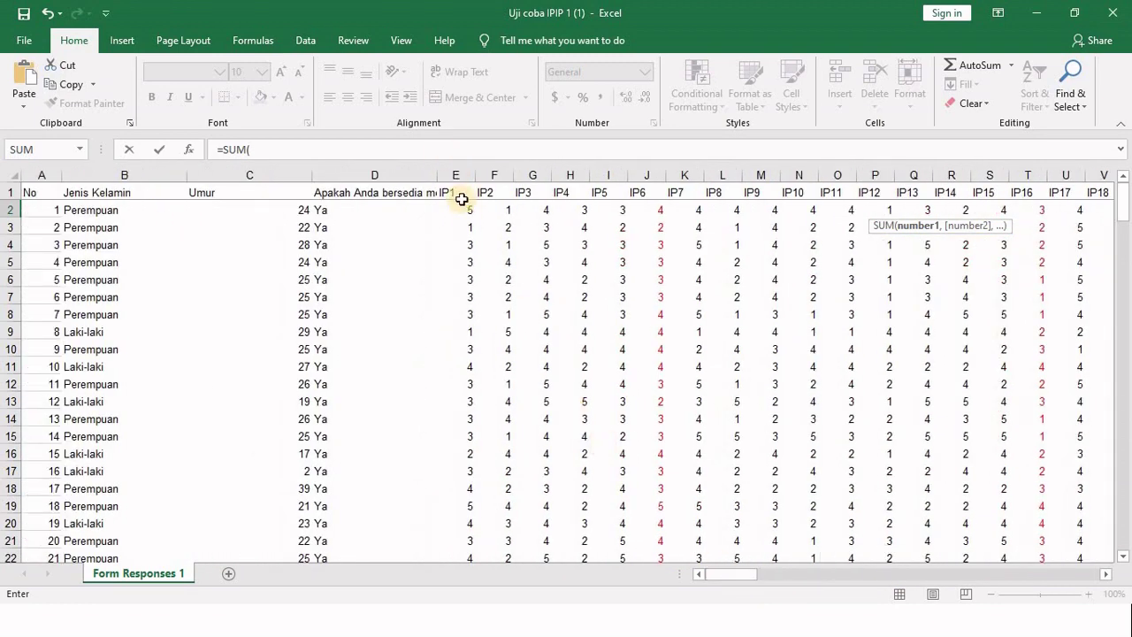
pyautogui.click(455, 210)
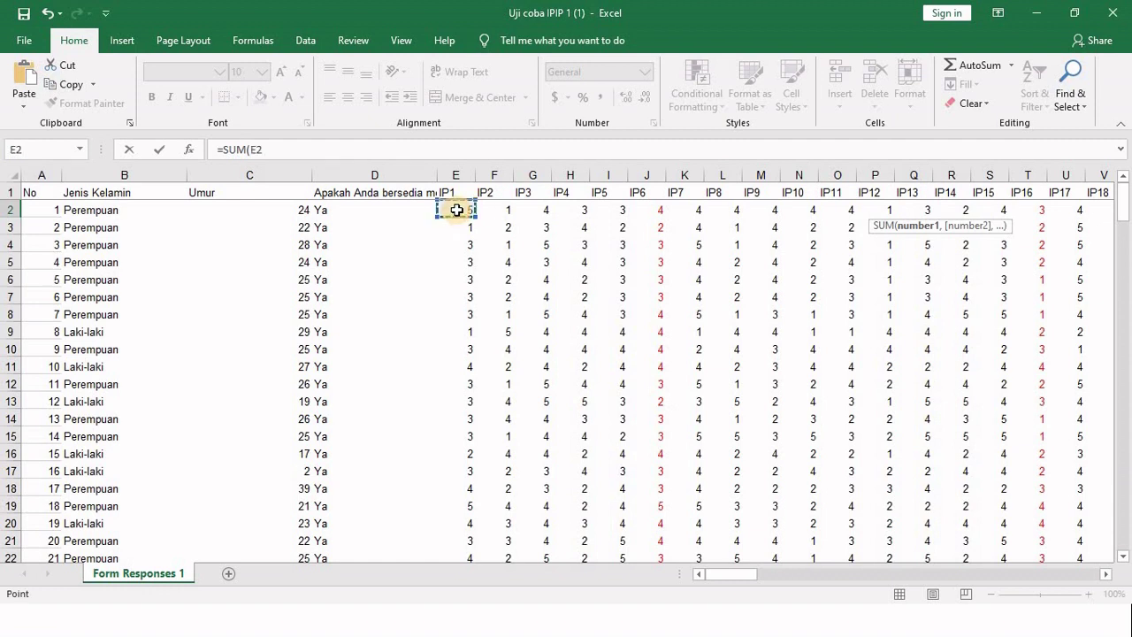
pyautogui.keyDown('ctrl'); pyautogui.click(628, 213); pyautogui.keyUp('ctrl')
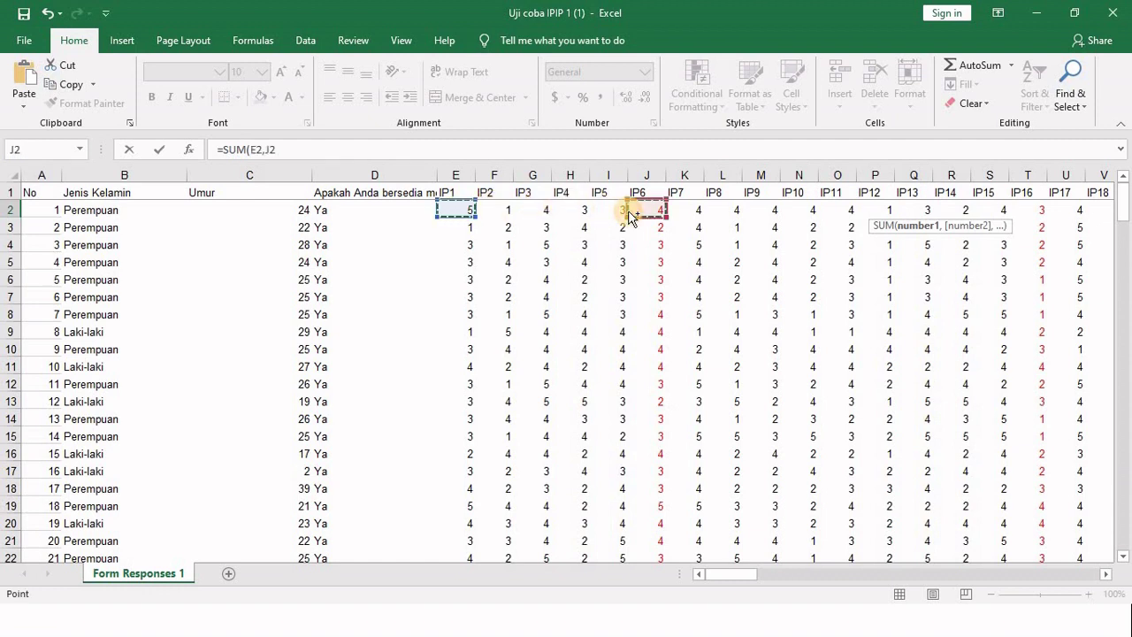
pyautogui.keyDown('ctrl'); pyautogui.click(847, 212); pyautogui.keyUp('ctrl')
pyautogui.keyDown('ctrl'); pyautogui.click(1025, 210); pyautogui.keyUp('ctrl')
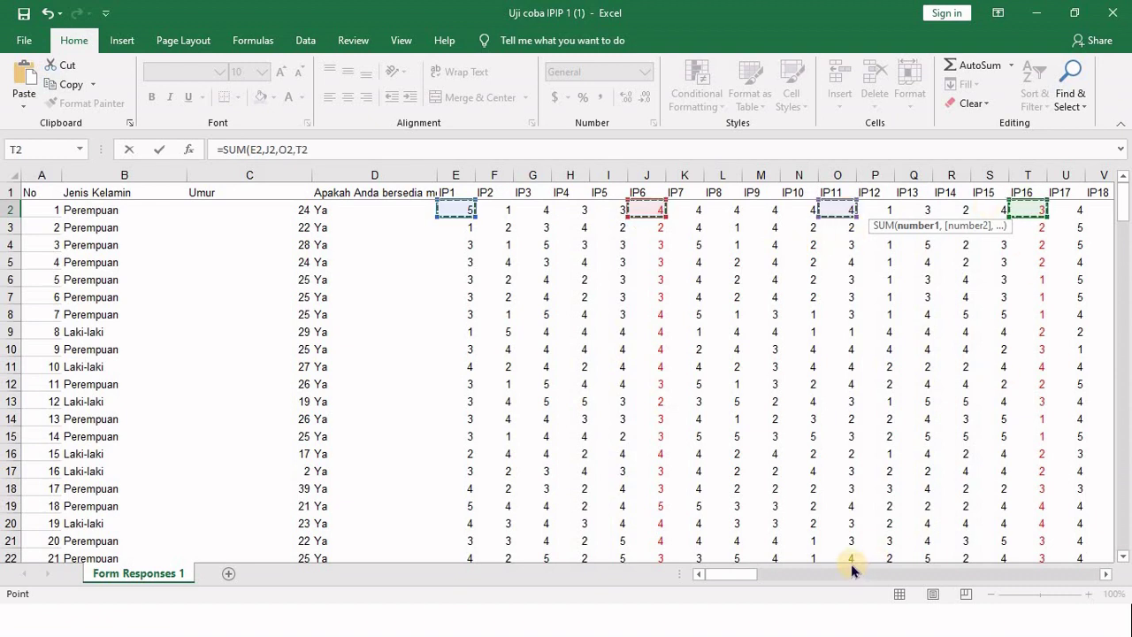
# Step: Add Y2, AD2, AI2, AN2, AS2 and AX2 to the Extraversion SUM formula and complete it in BW2
pyautogui.moveTo(745, 579); pyautogui.dragTo(770, 544)
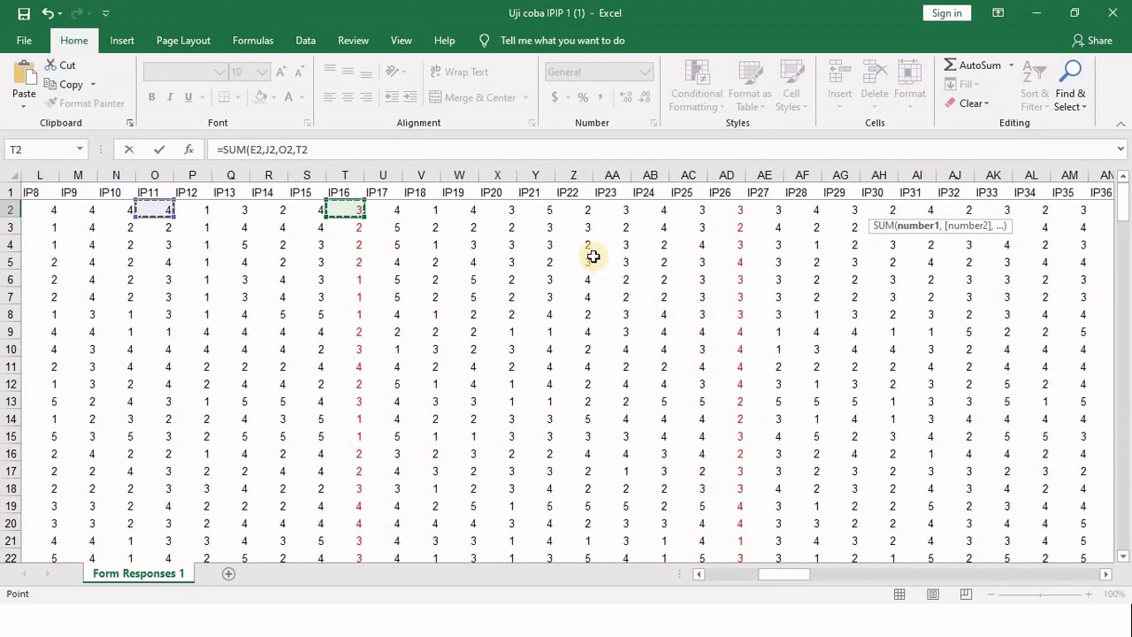
pyautogui.keyDown('ctrl'); pyautogui.click(535, 210); pyautogui.keyUp('ctrl')
pyautogui.keyDown('ctrl'); pyautogui.click(726, 210); pyautogui.keyUp('ctrl')
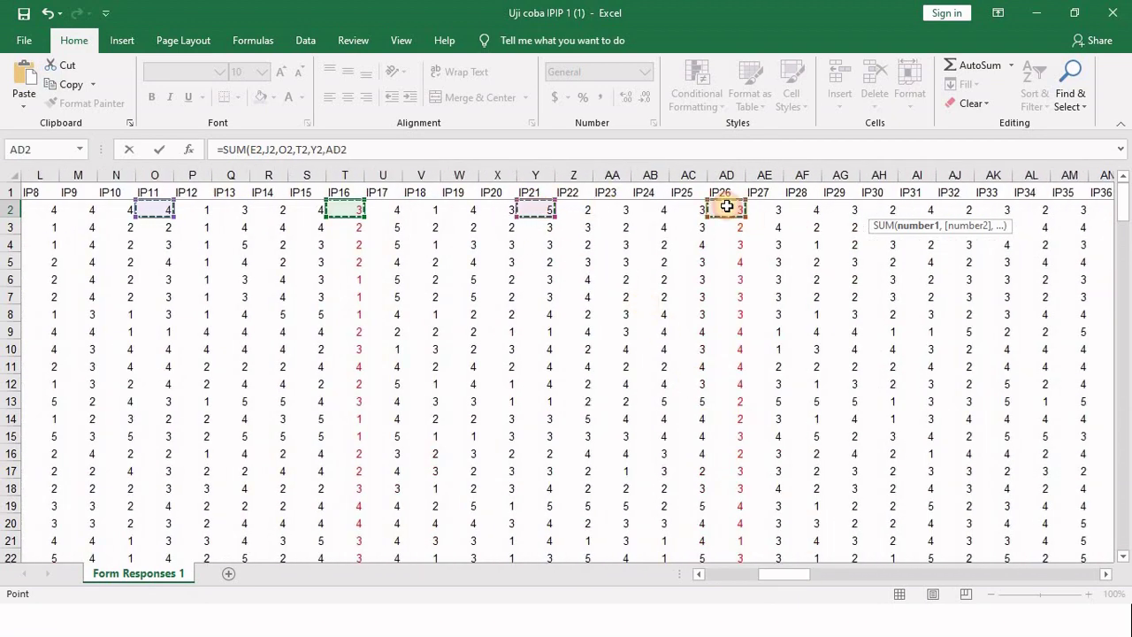
pyautogui.keyDown('ctrl'); pyautogui.click(923, 210); pyautogui.keyUp('ctrl')
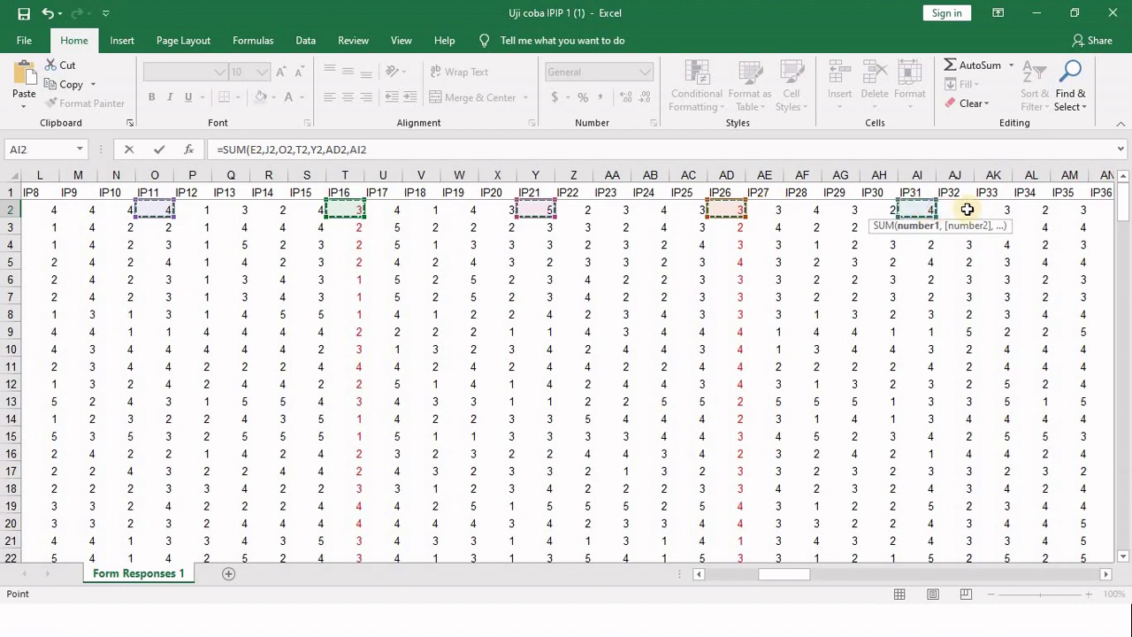
pyautogui.keyDown('ctrl'); pyautogui.click(1100, 209); pyautogui.keyUp('ctrl')
pyautogui.click(925, 574)
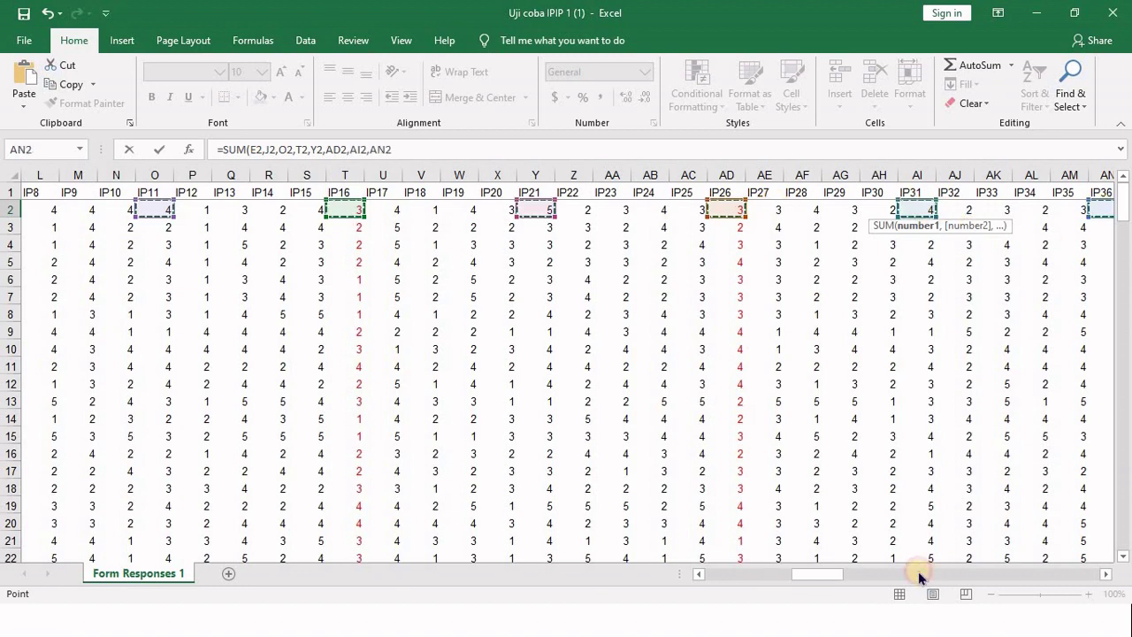
pyautogui.keyDown('ctrl'); pyautogui.click(243, 210); pyautogui.keyUp('ctrl')
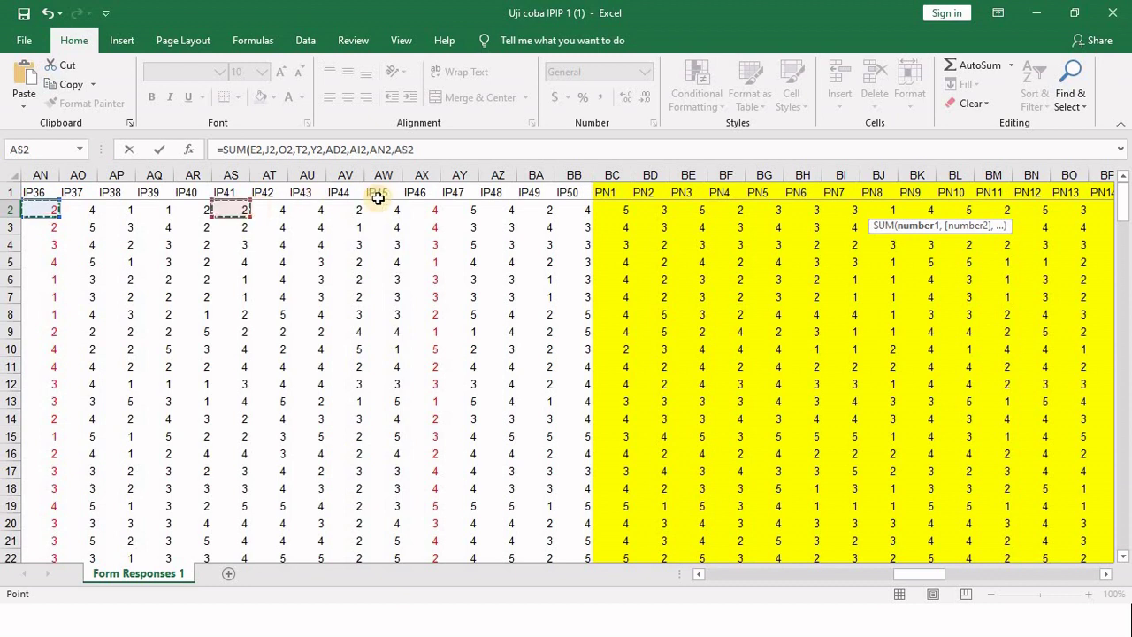
pyautogui.keyDown('ctrl'); pyautogui.click(428, 209); pyautogui.keyUp('ctrl')
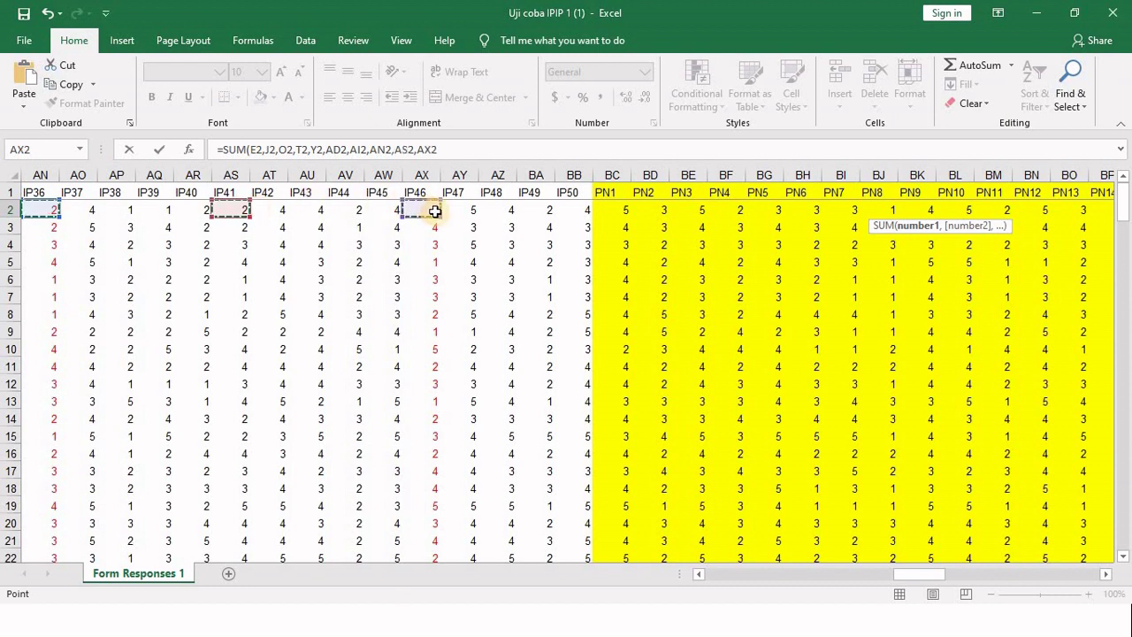
pyautogui.click(453, 154)
pyautogui.write(')')
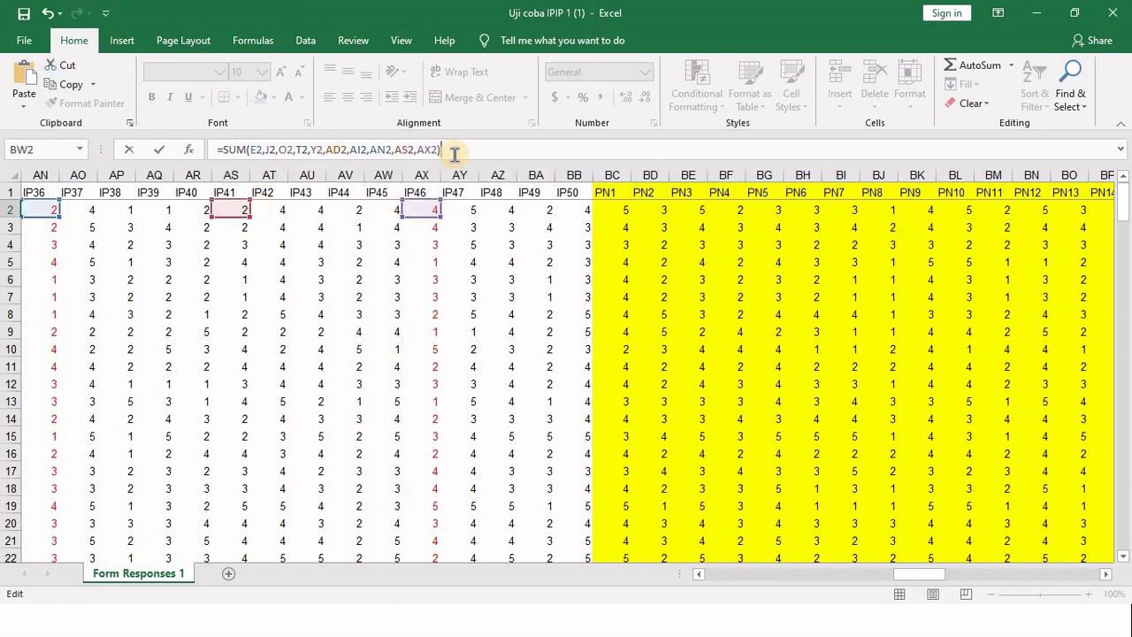
pyautogui.hotkey('ctrl', 'Return')
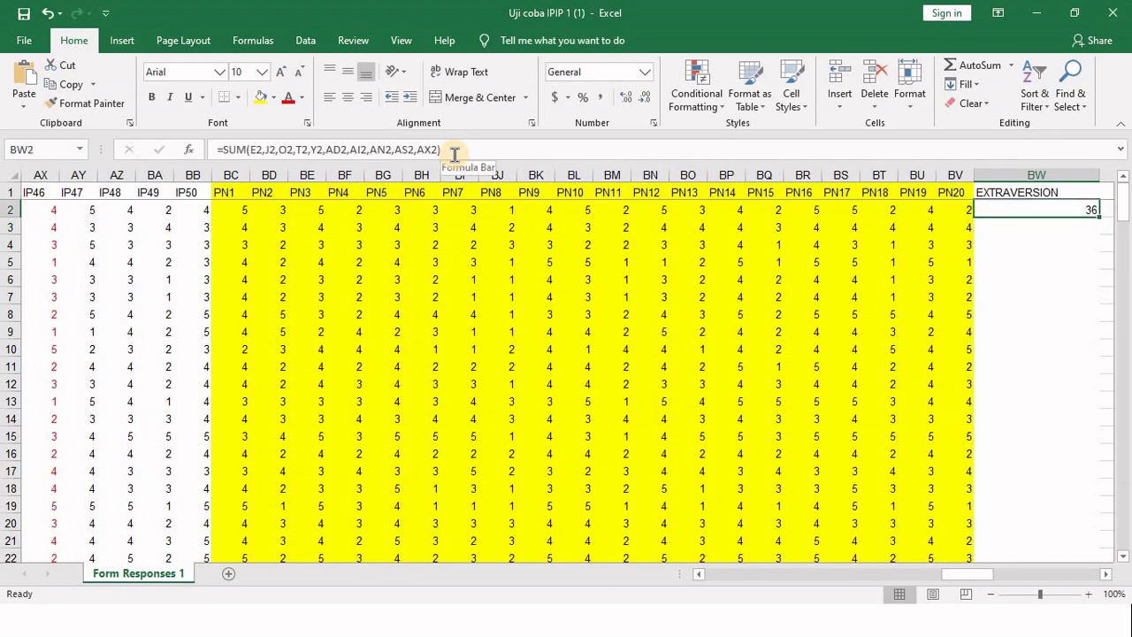
# Step: Fill the BW2 Extraversion sum formula down the column for all respondents
pyautogui.doubleClick(1100, 217)
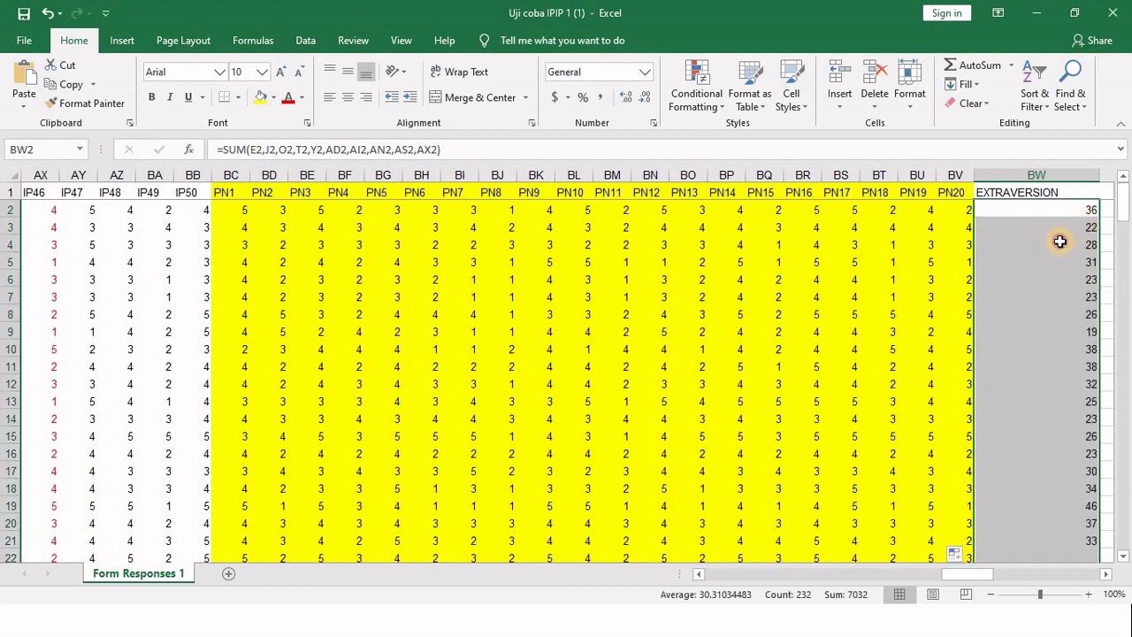
pyautogui.click(1058, 243)
pyautogui.click(1058, 198)
pyautogui.click(1062, 209)
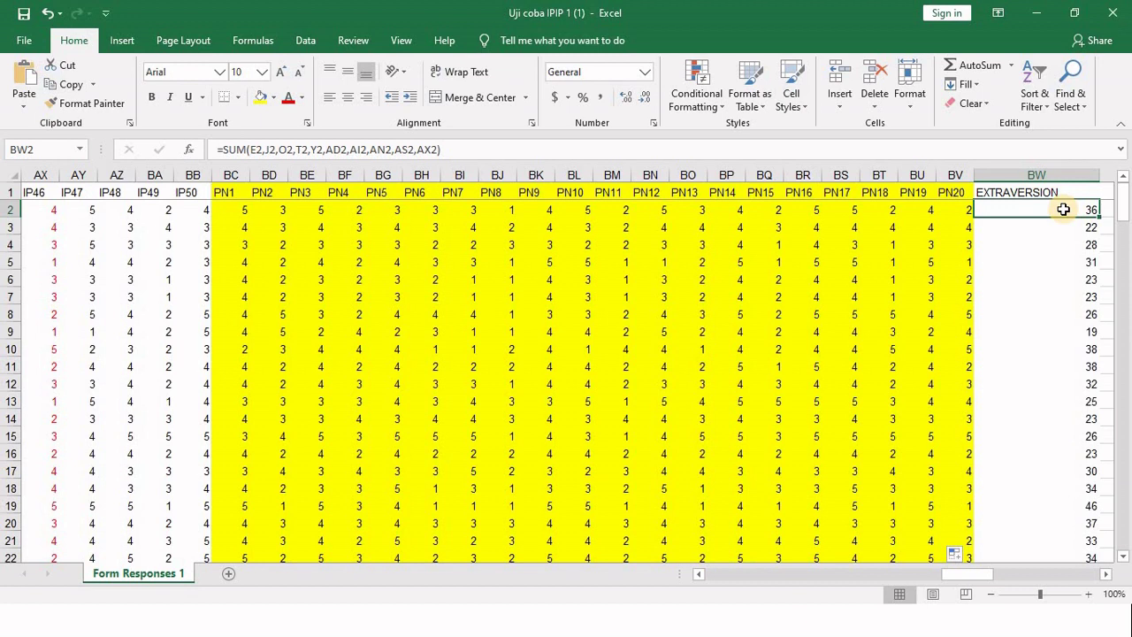
# Step: Review the EXTRAVERSION header and formula, and look at the remaining dimensions in the Word scoring guide before returning to Excel
pyautogui.press('Up')
pyautogui.press('Down')
pyautogui.press('Up')
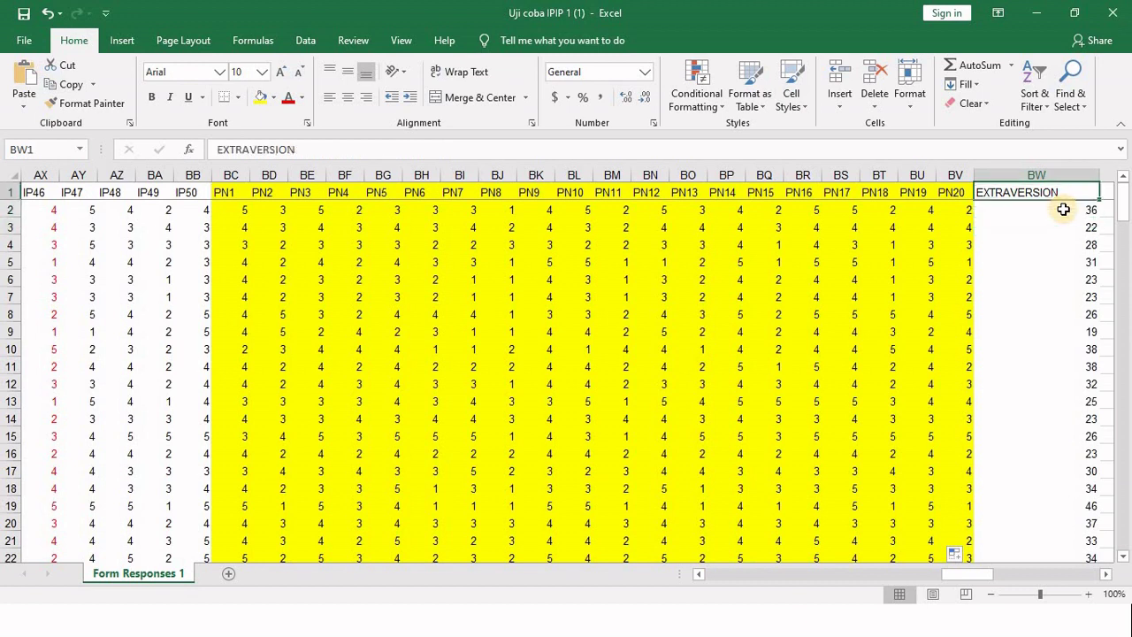
pyautogui.press('Down')
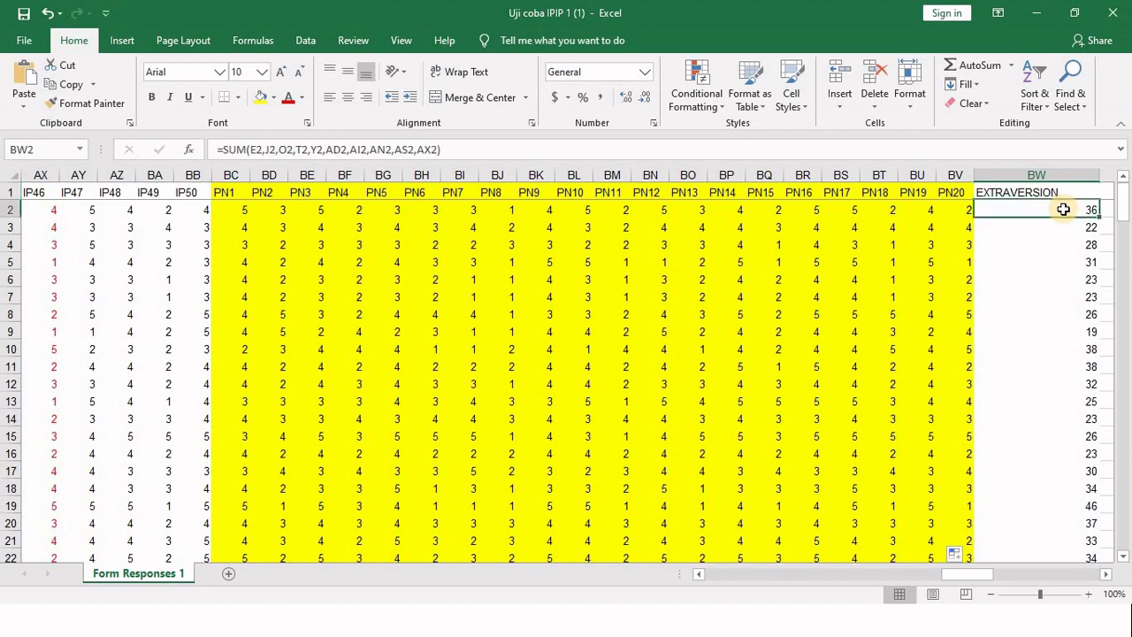
pyautogui.press('Up')
pyautogui.hscroll(3, 1063, 209)
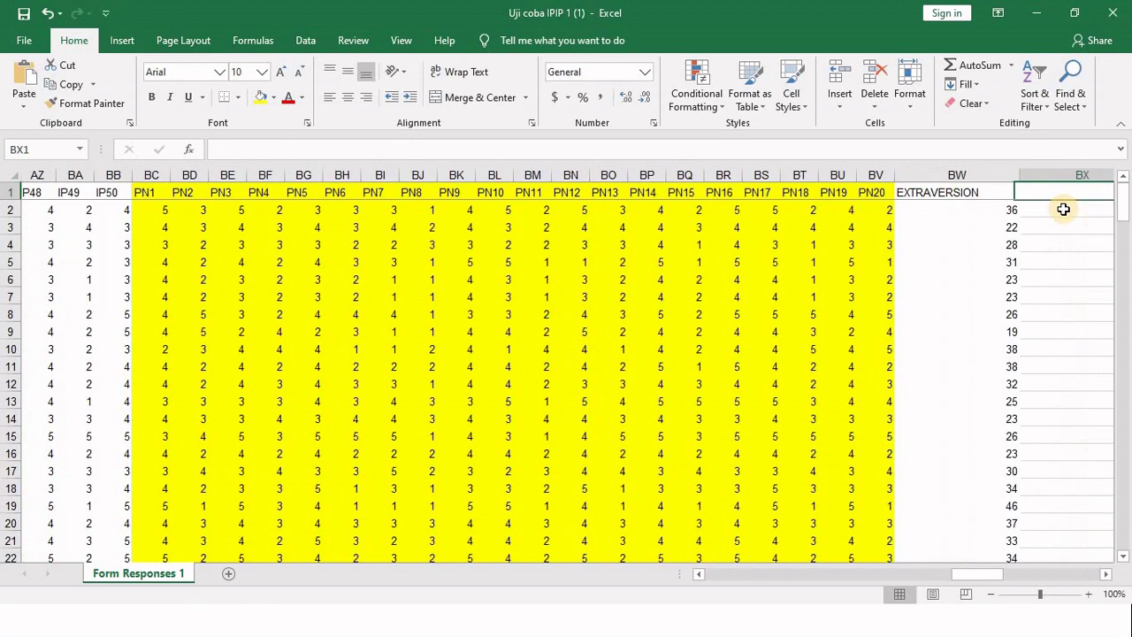
pyautogui.hotkey('alt', 'Tab')
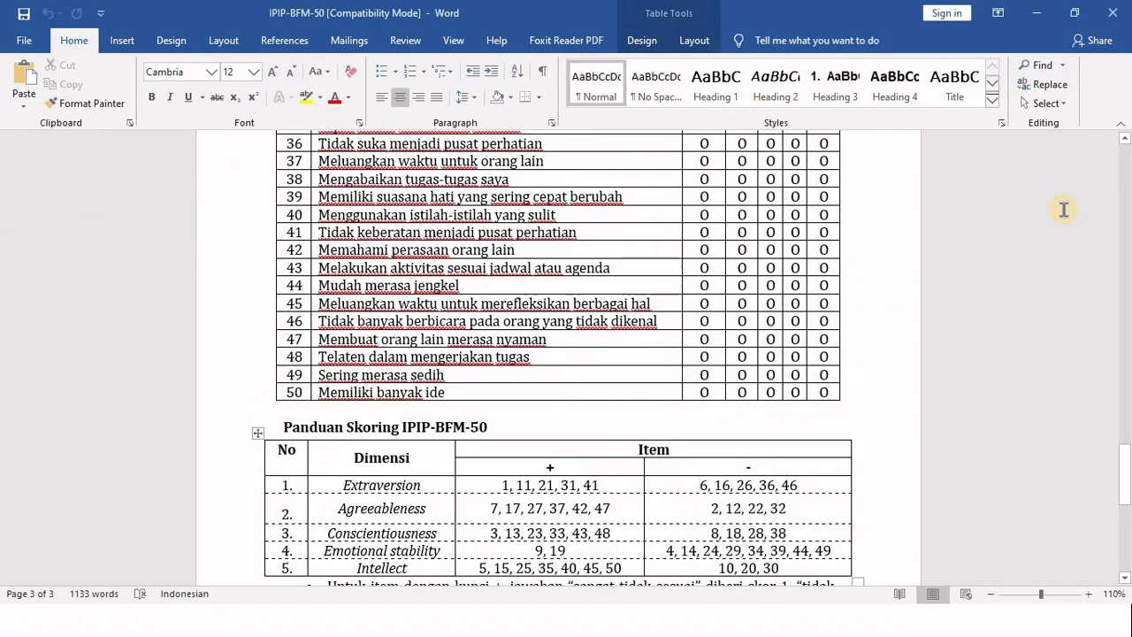
pyautogui.hotkey('alt', 'Tab')
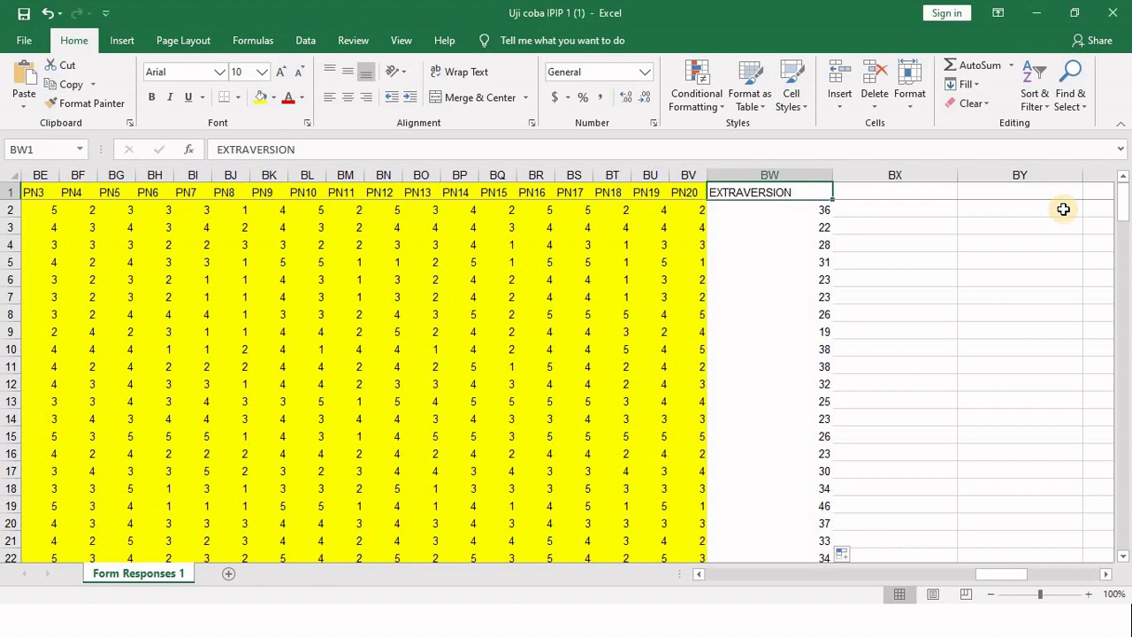
pyautogui.press('Down')
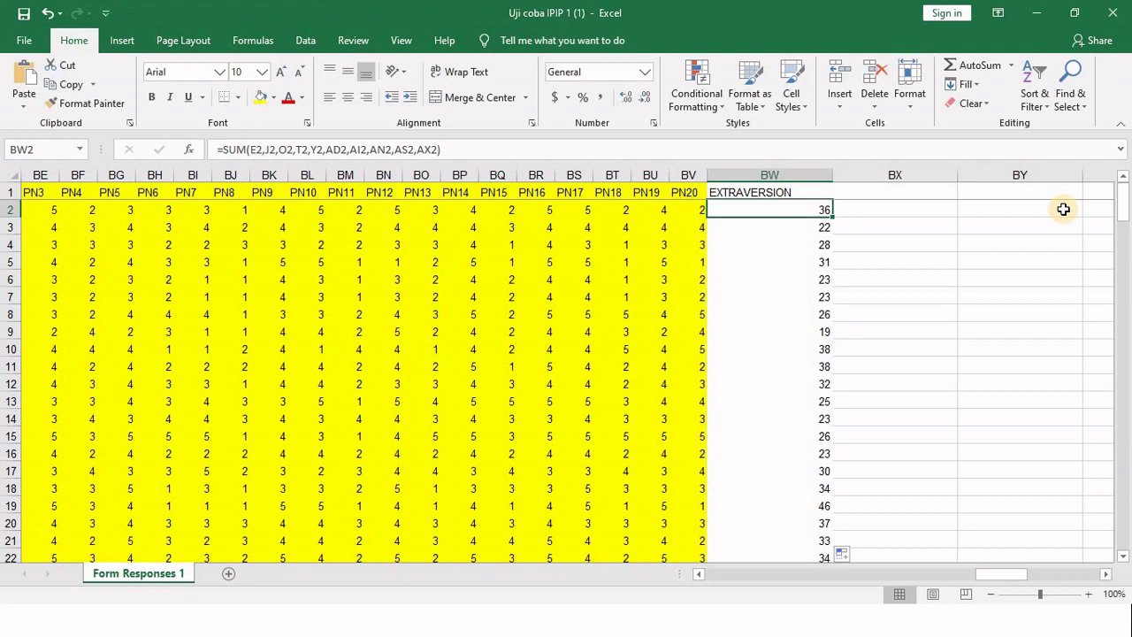
pyautogui.press('Left')
pyautogui.press('Left')
pyautogui.press('Left')
pyautogui.press('Left')
pyautogui.press('Left')
pyautogui.press('Left')
pyautogui.press('Left')
pyautogui.press('Left')
pyautogui.press('Left')
pyautogui.press('Left')
pyautogui.press('Left')
pyautogui.press('Left')
pyautogui.press('Left')
pyautogui.press('Left')
pyautogui.press('Left')
pyautogui.press('Left')
pyautogui.press('Left')
pyautogui.press('Left')
pyautogui.press('Left')
pyautogui.press('Left')
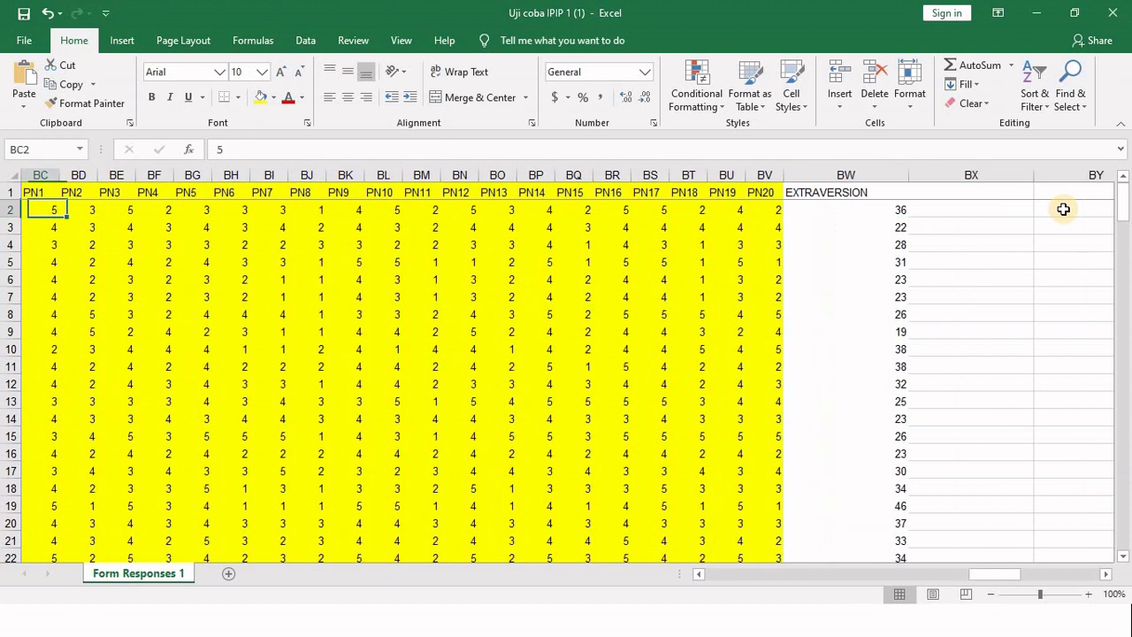
pyautogui.press('Right')
pyautogui.press('Right')
pyautogui.press('Right')
pyautogui.press('Right')
pyautogui.press('Right')
pyautogui.press('Right')
pyautogui.press('Right')
pyautogui.press('Right')
pyautogui.press('Right')
pyautogui.press('Right')
pyautogui.press('Right')
pyautogui.press('Right')
pyautogui.press('Right')
pyautogui.press('Right')
pyautogui.press('Right')
pyautogui.press('Right')
pyautogui.press('Right')
pyautogui.press('Right')
pyautogui.press('Right')
pyautogui.press('Right')
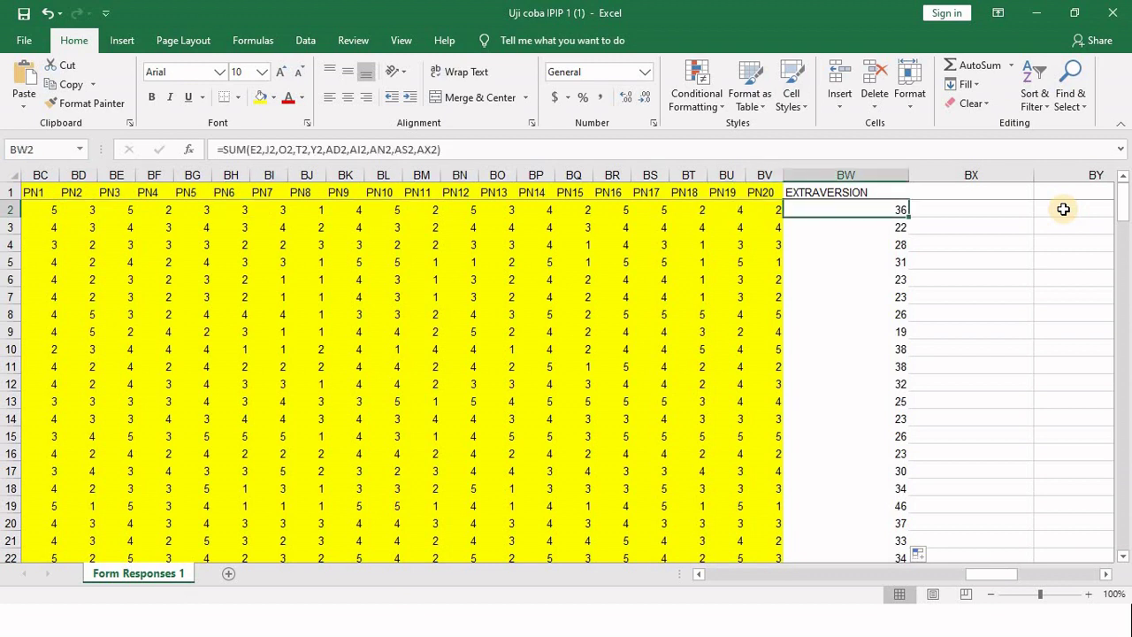